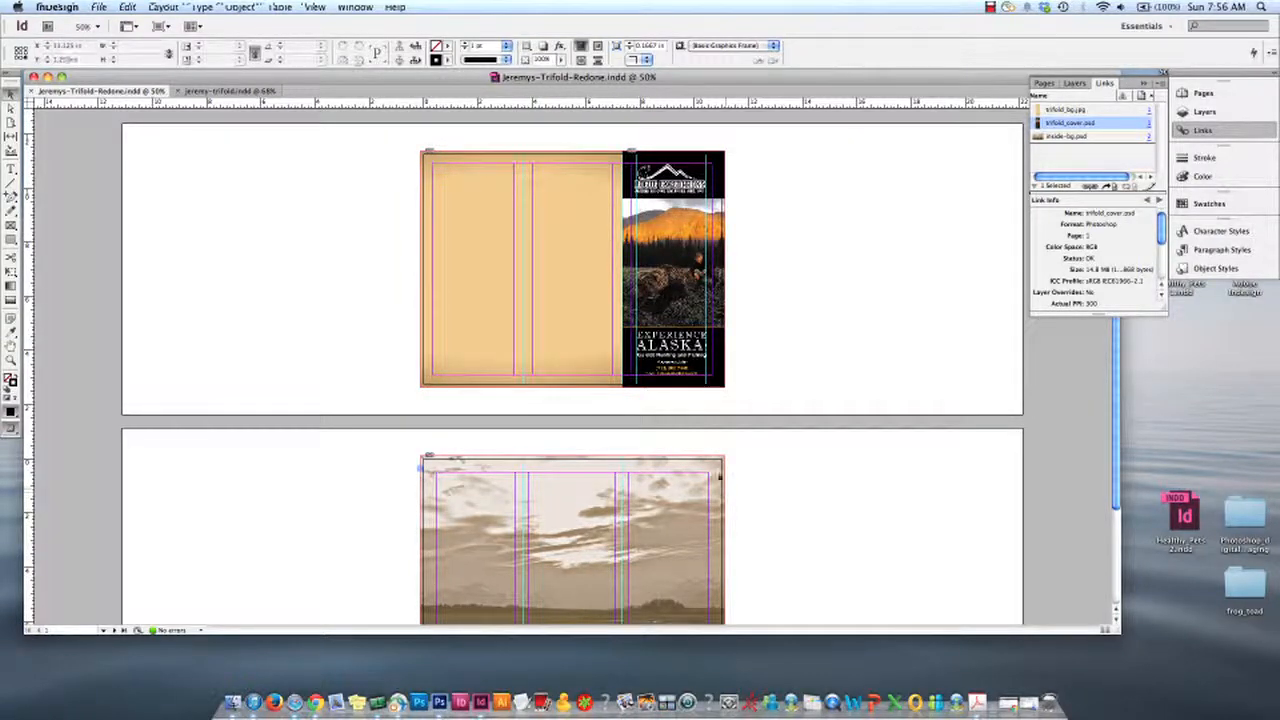
Step: Try moving the cover image sideways off its panel on the first page, and undo the move
key("super+=")
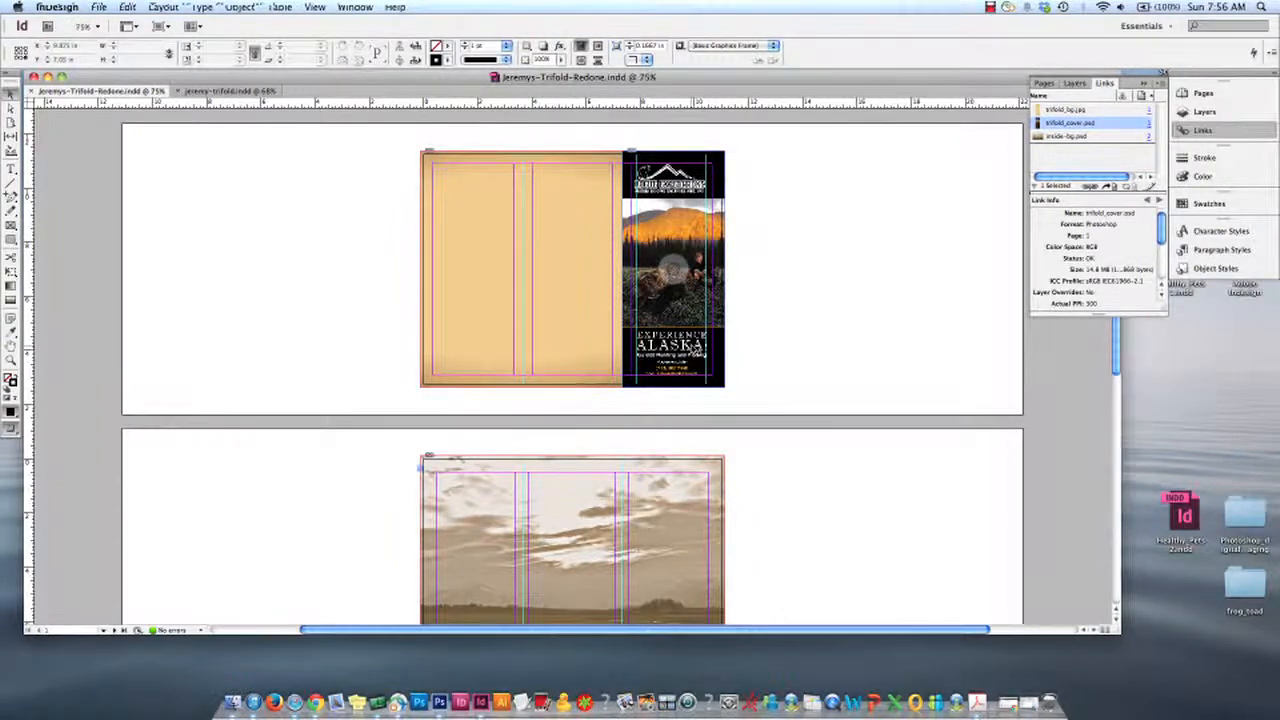
key("super+=")
scroll(745, 365, "up", 2)
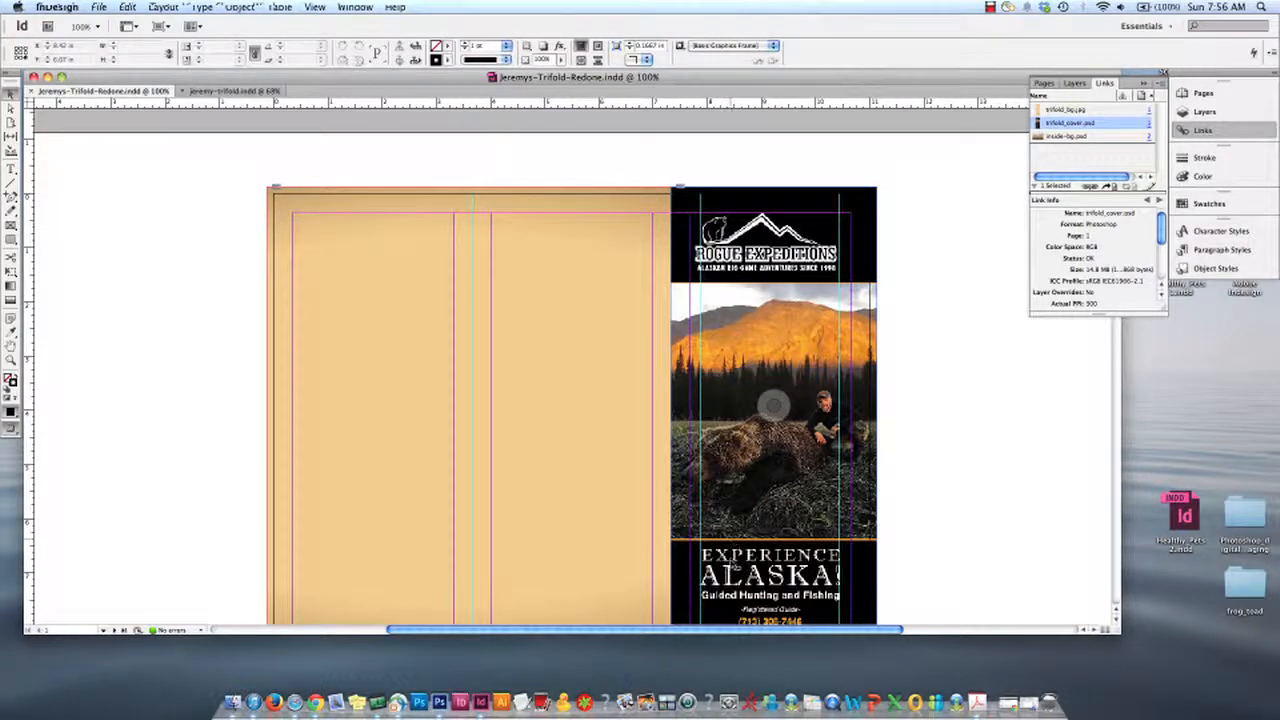
left_click_drag(839, 240, 940, 243)
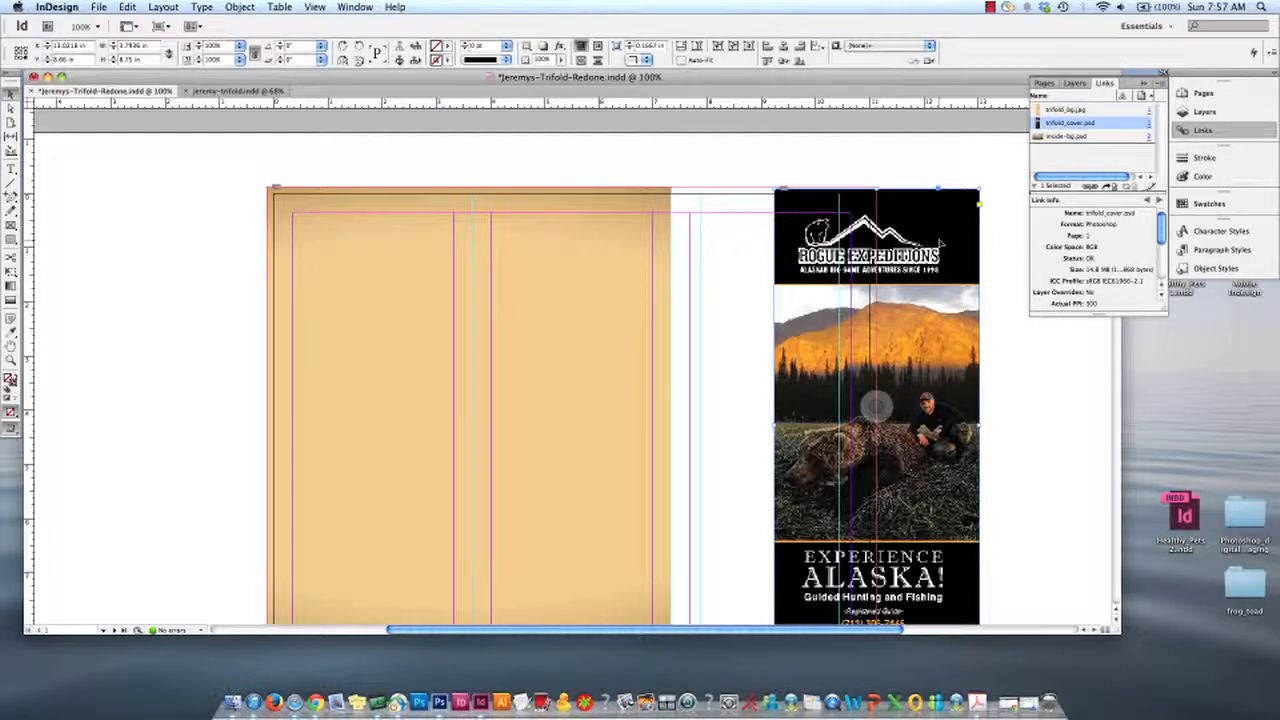
key("super+z")
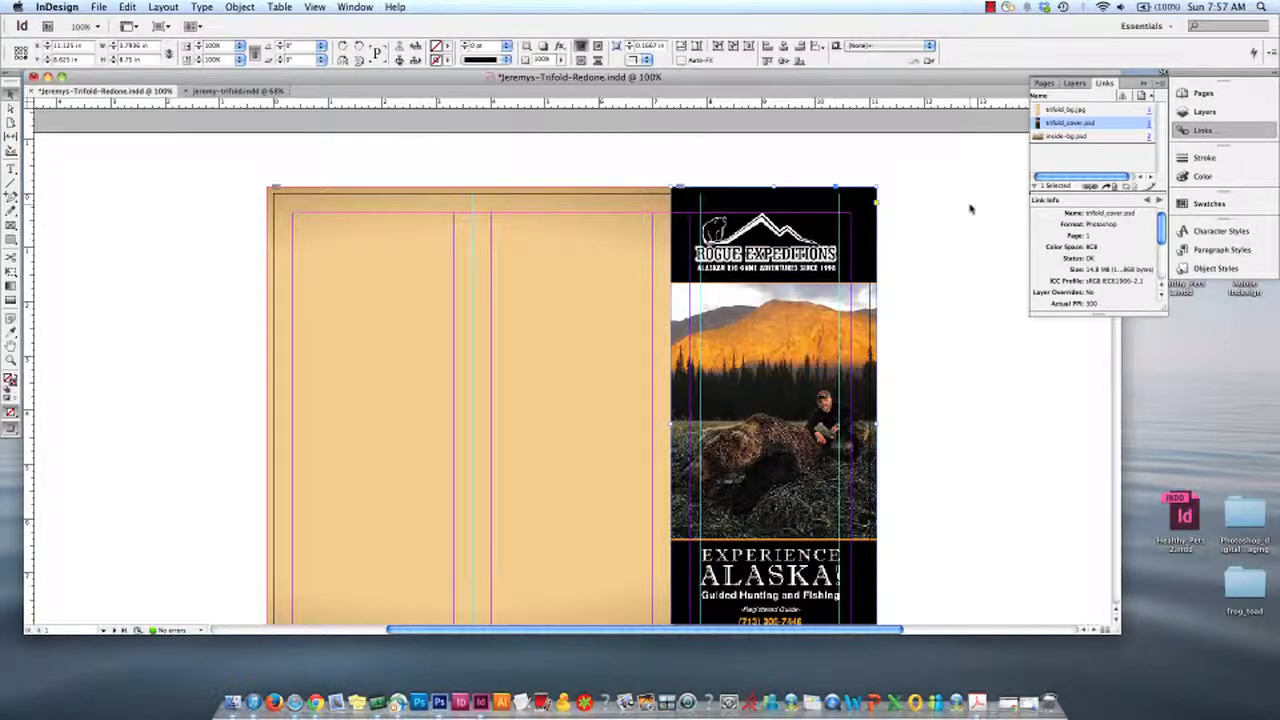
Step: Open the original of the linked trifold_cover.psd for editing in Photoshop
left_click(1108, 84)
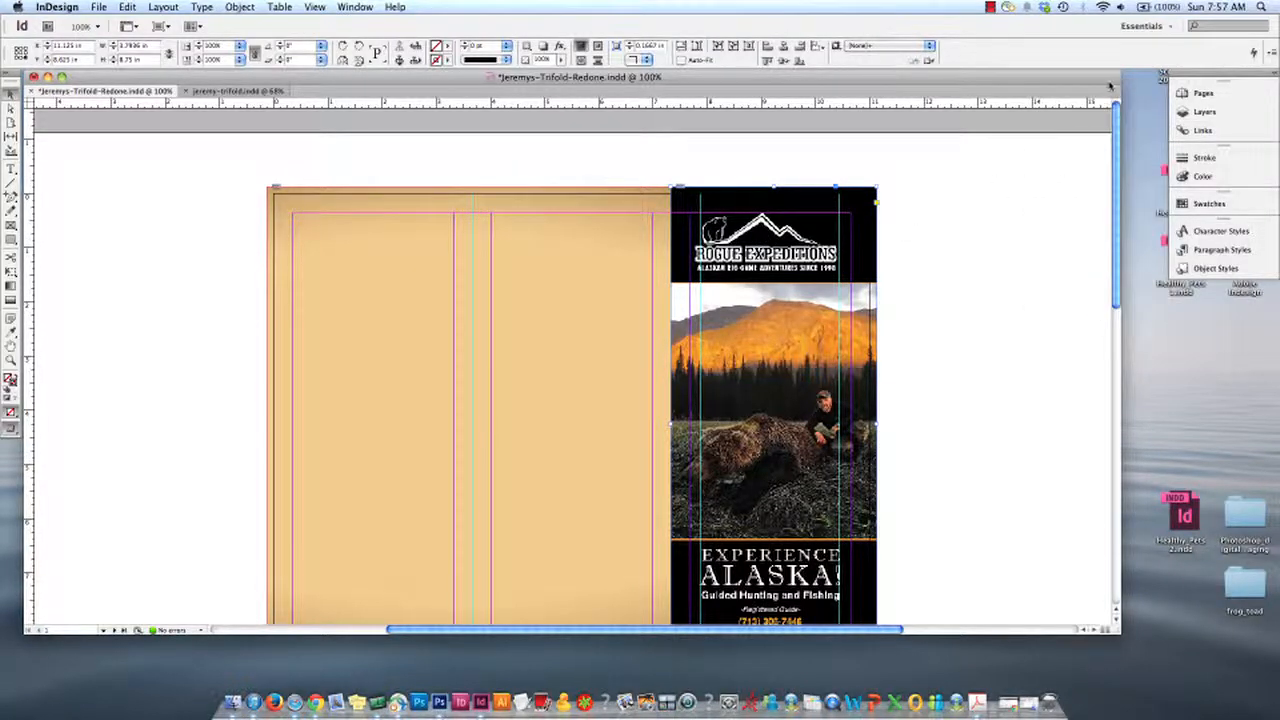
left_click(1200, 130)
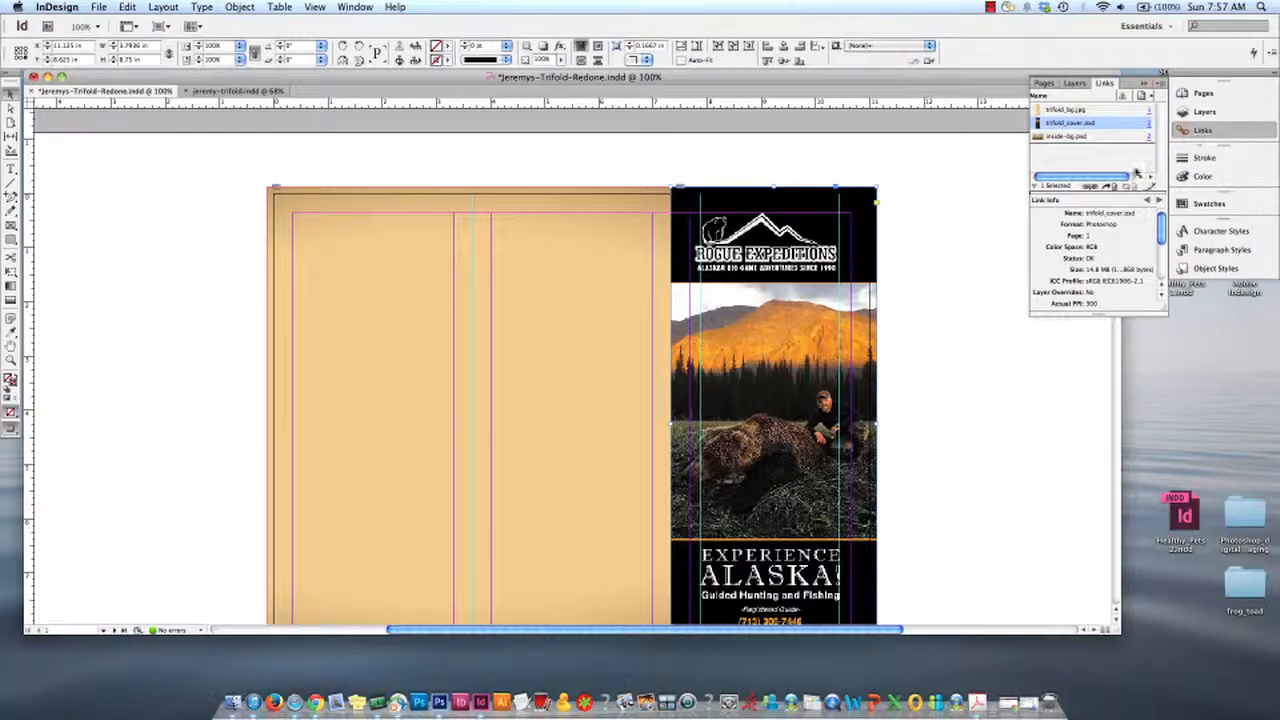
right_click(1089, 123)
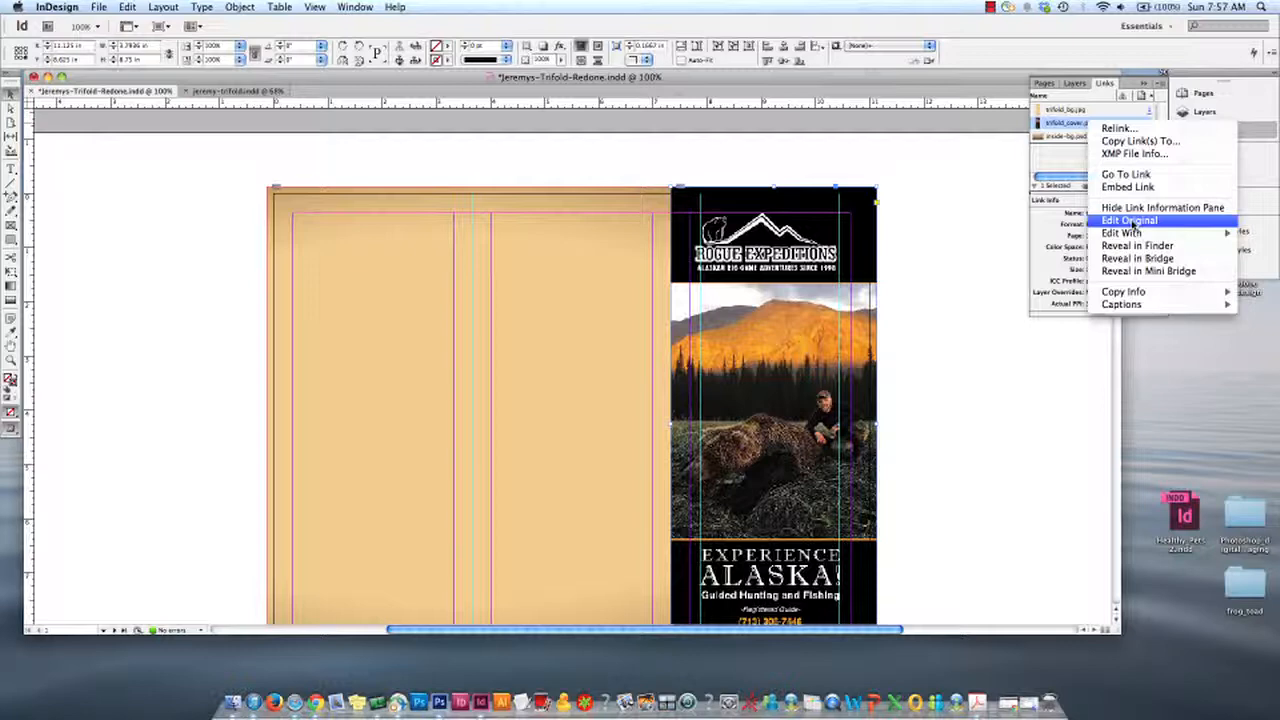
left_click(1131, 221)
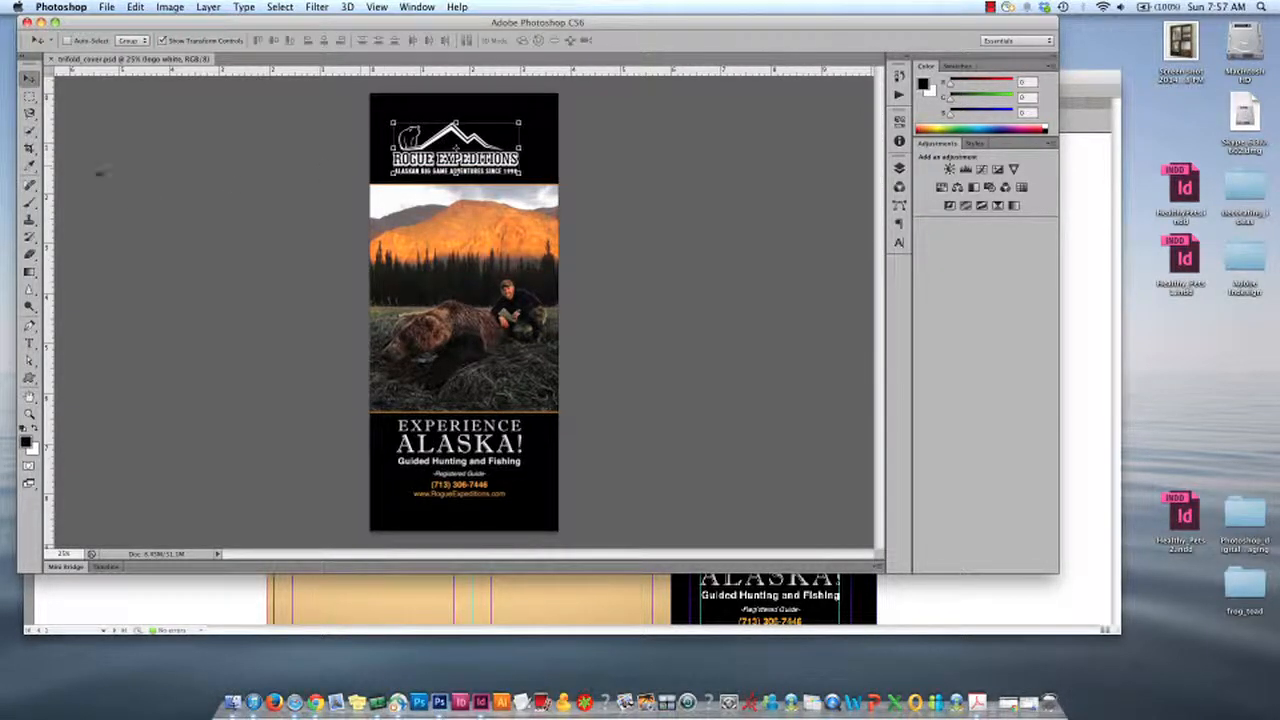
Step: Add vertical guides at both edges of the cover text and nudge the white logo right to line up between them
left_click_drag(52, 152, 36, 358)
key("Right")
key("Right")
key("Right")
key("Right")
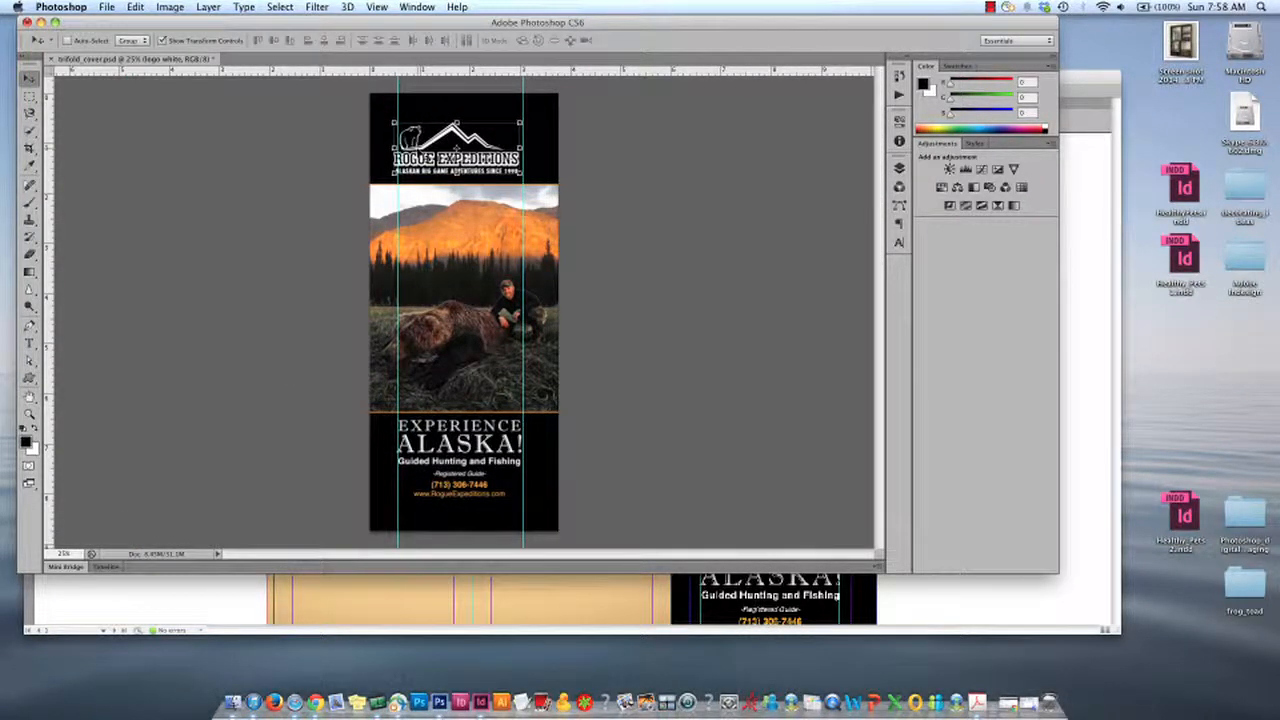
key("Right")
key("Right")
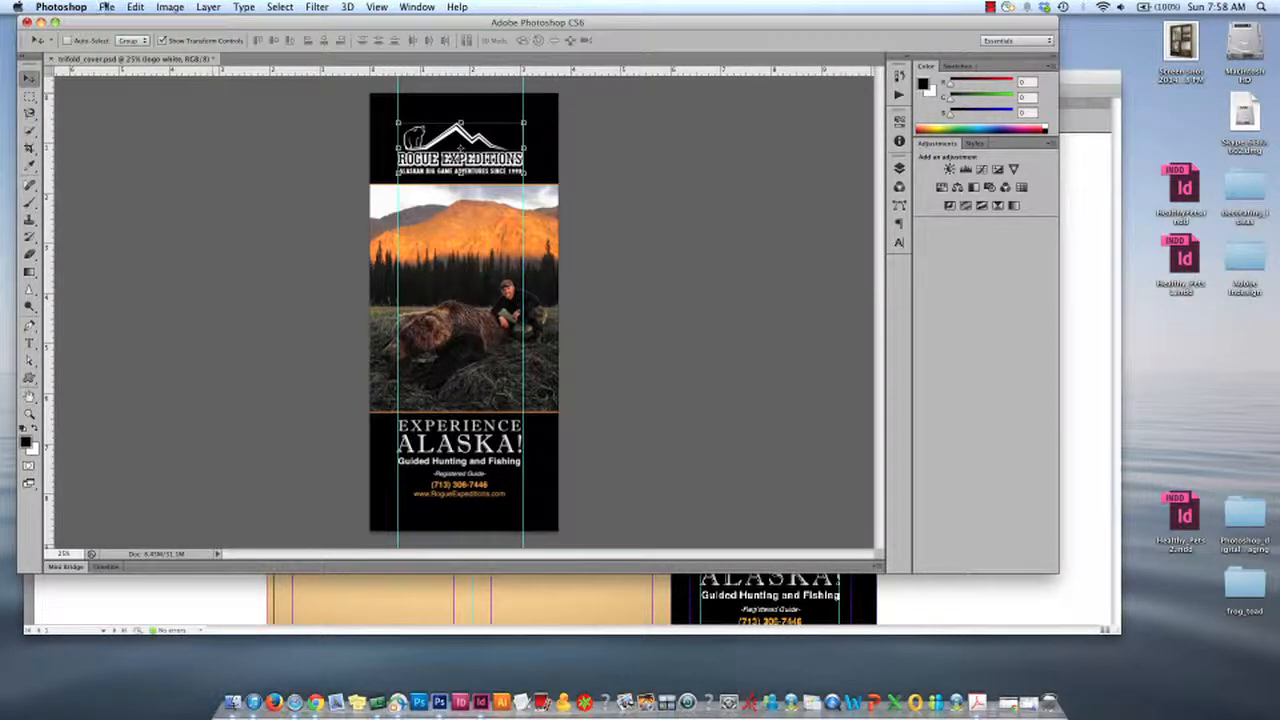
Step: Save trifold_cover.psd and close it to return to the brochure in InDesign
left_click(106, 7)
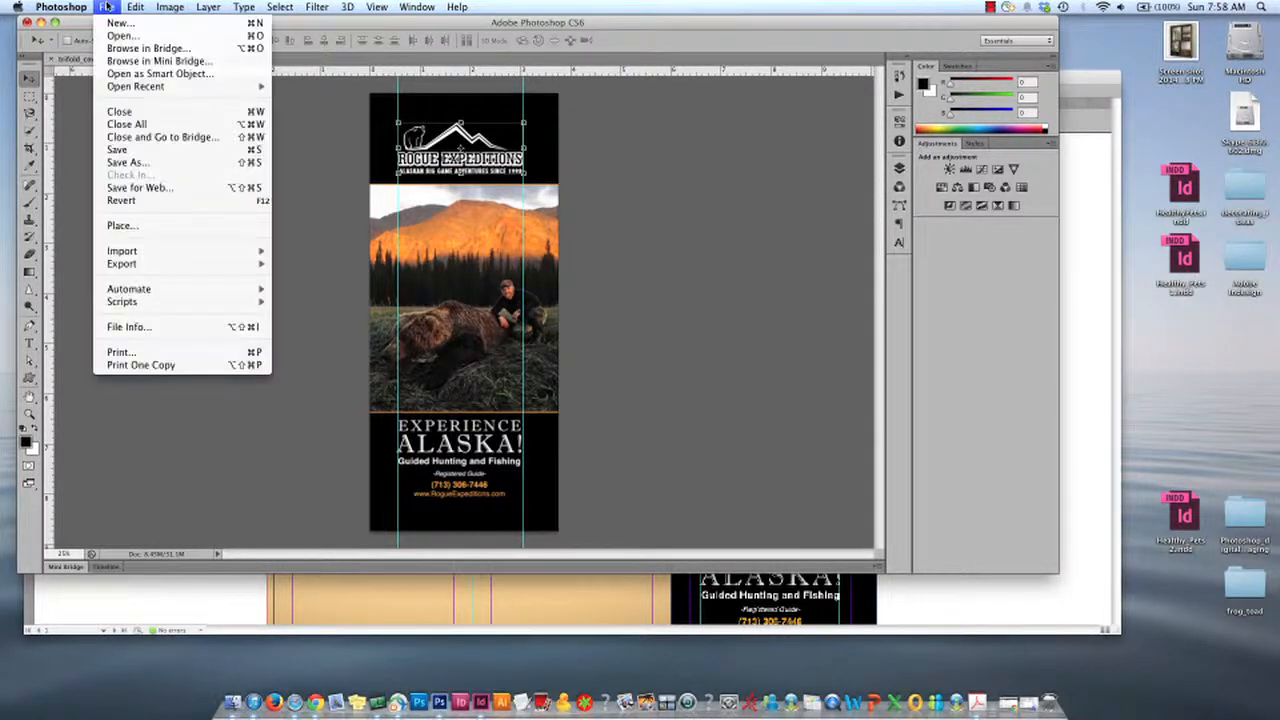
left_click(133, 150)
left_click(26, 21)
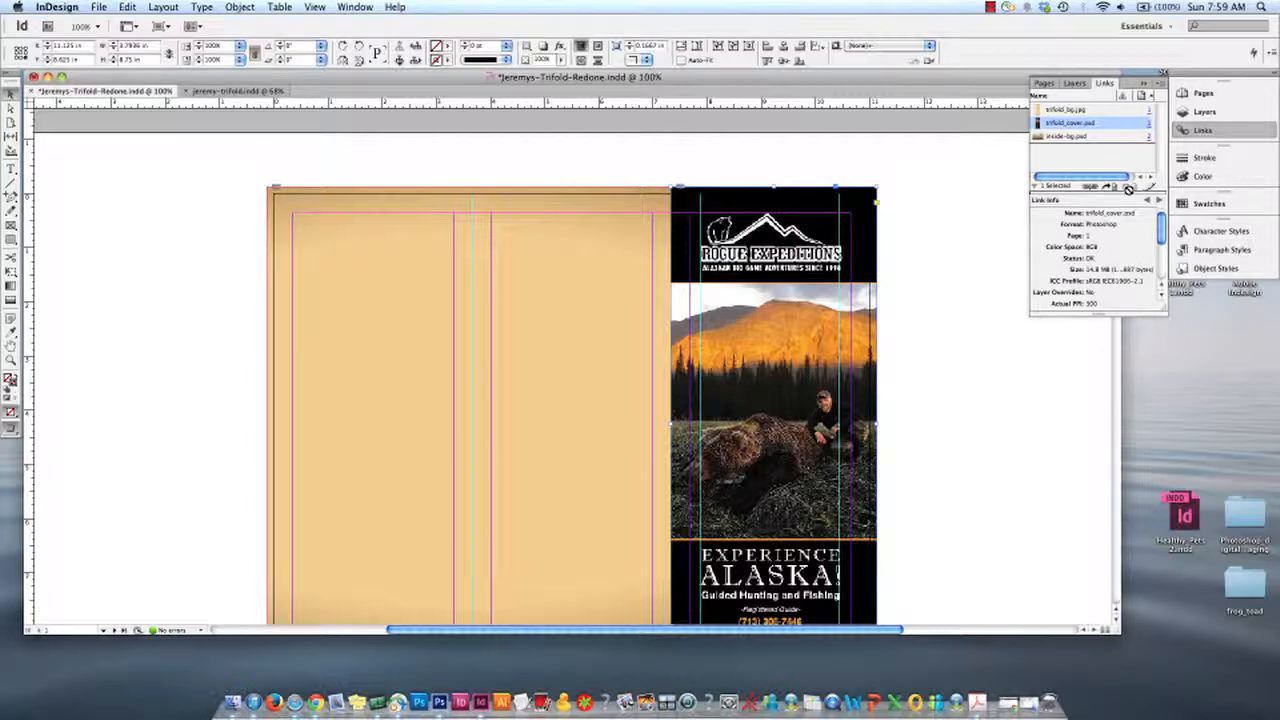
Step: Review both pages of the redone trifold, checking the logo alignment on the cover and the inside page's background and column guides
left_click(926, 280)
scroll(926, 280, "down", 10)
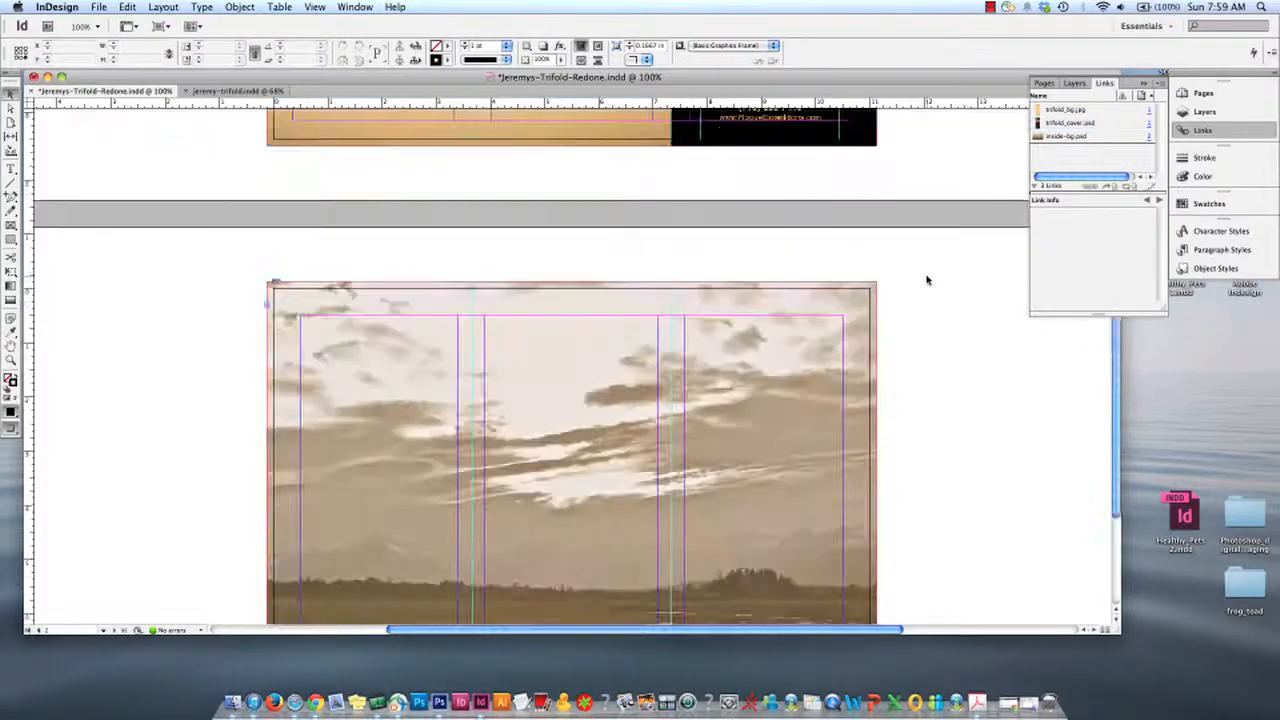
scroll(926, 280, "up", 15)
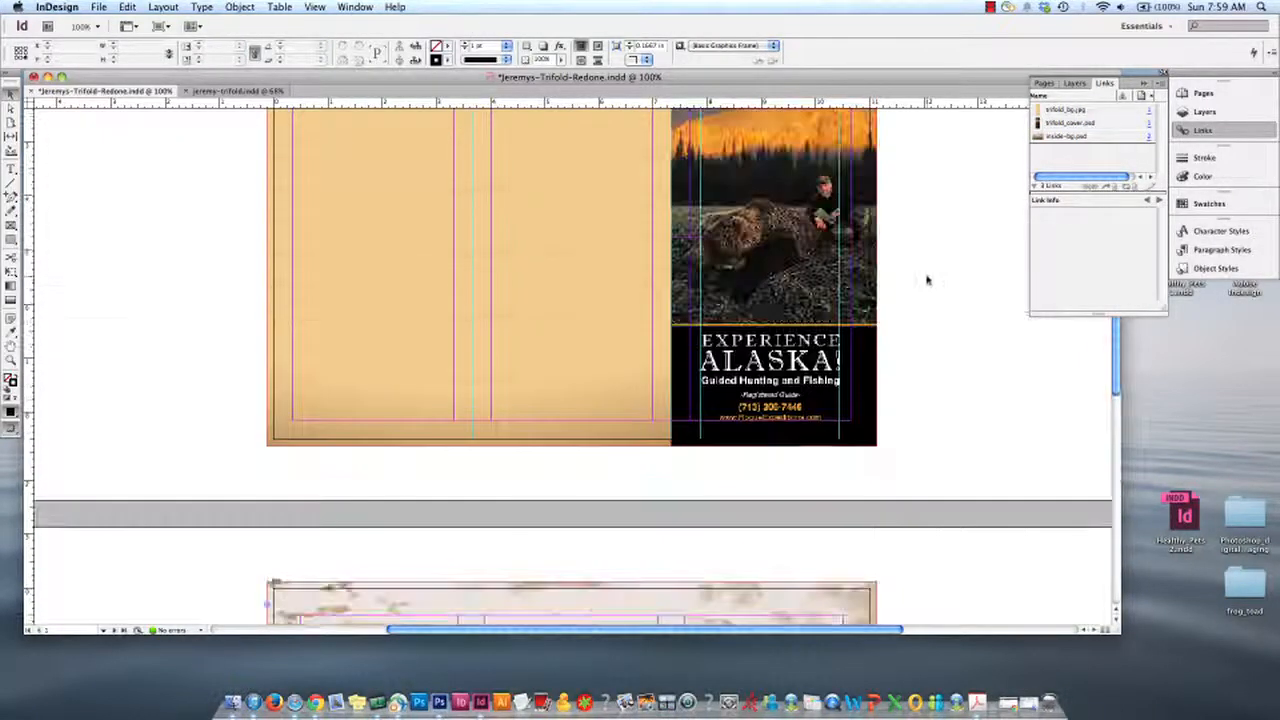
scroll(926, 280, "down", 3)
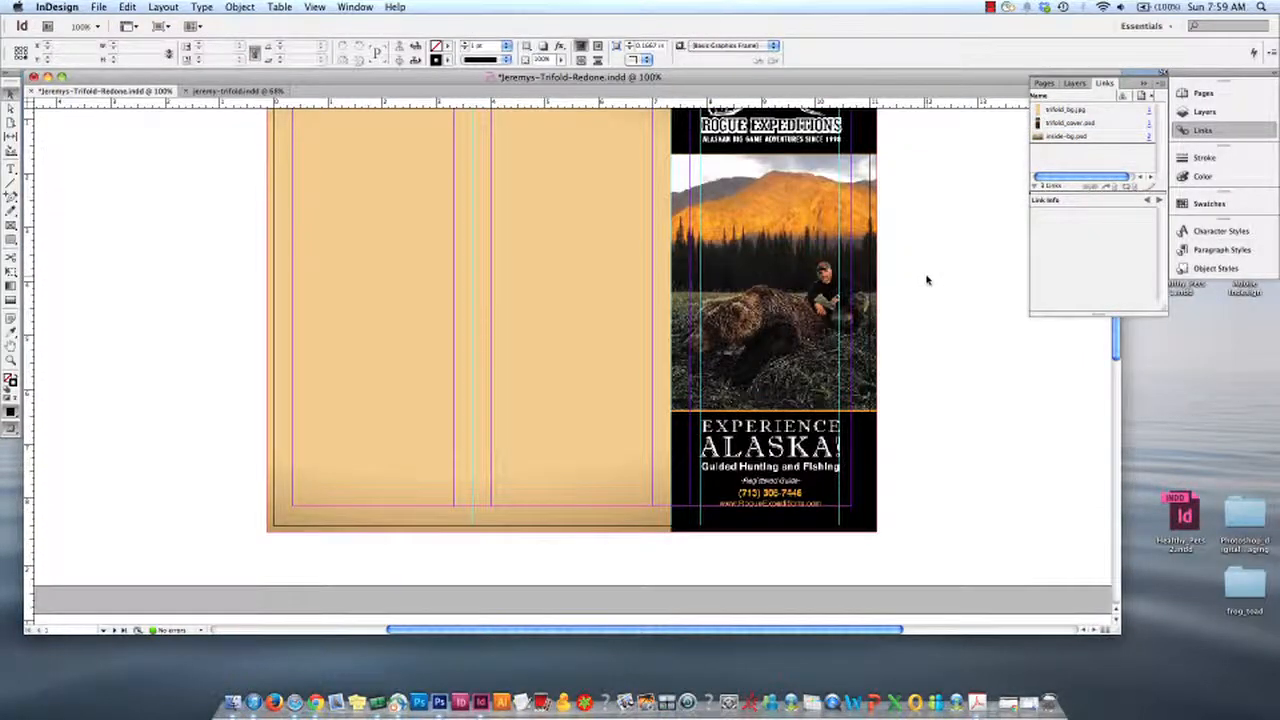
scroll(926, 280, "up", 3)
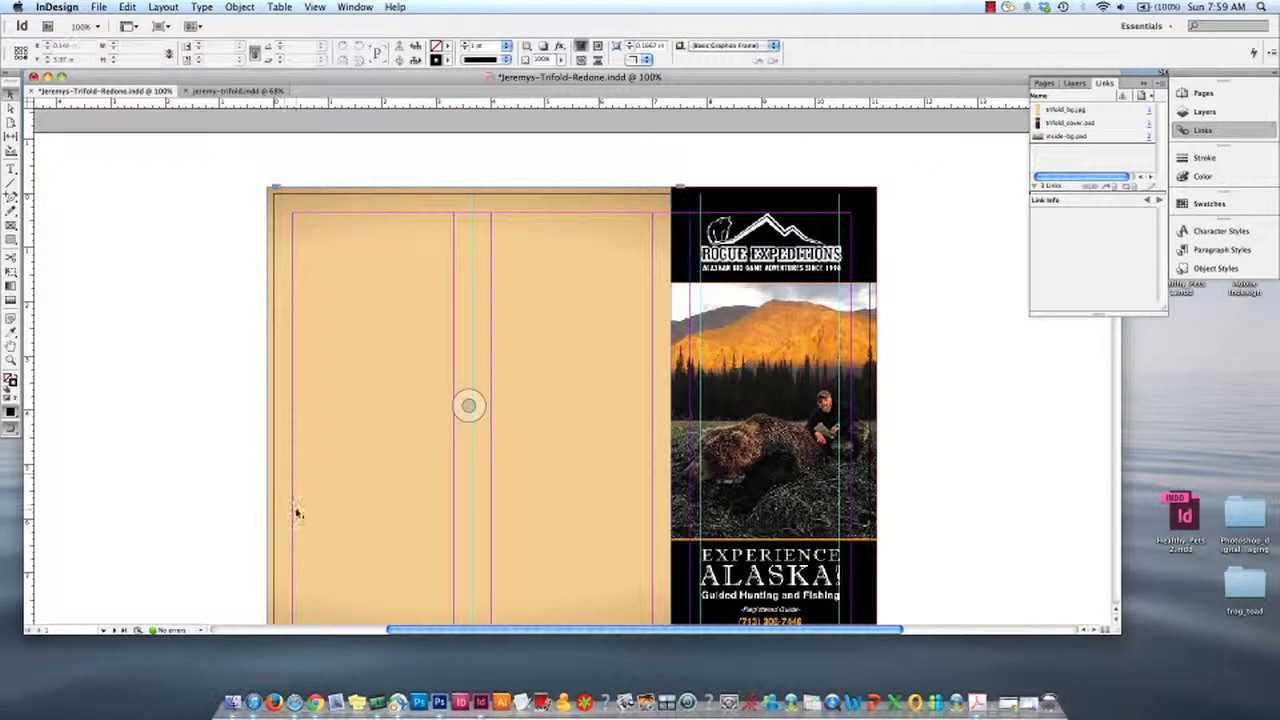
scroll(903, 349, "down", 10)
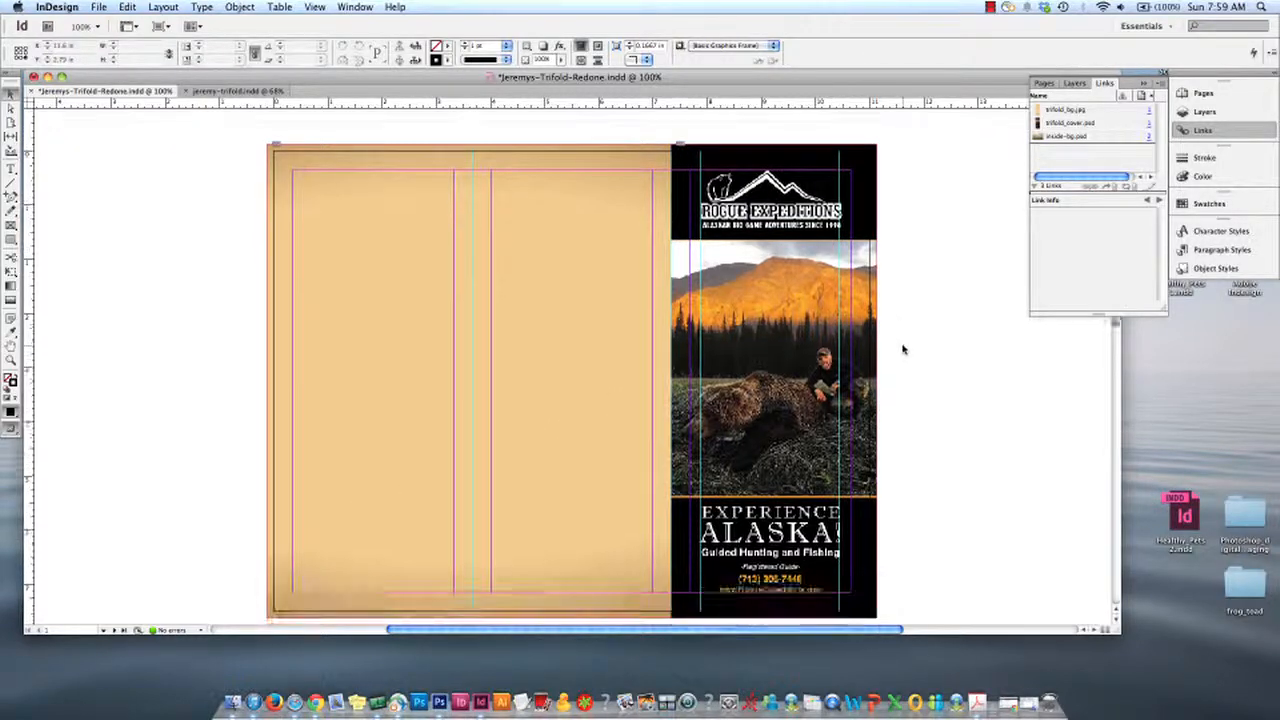
scroll(903, 349, "up", 2)
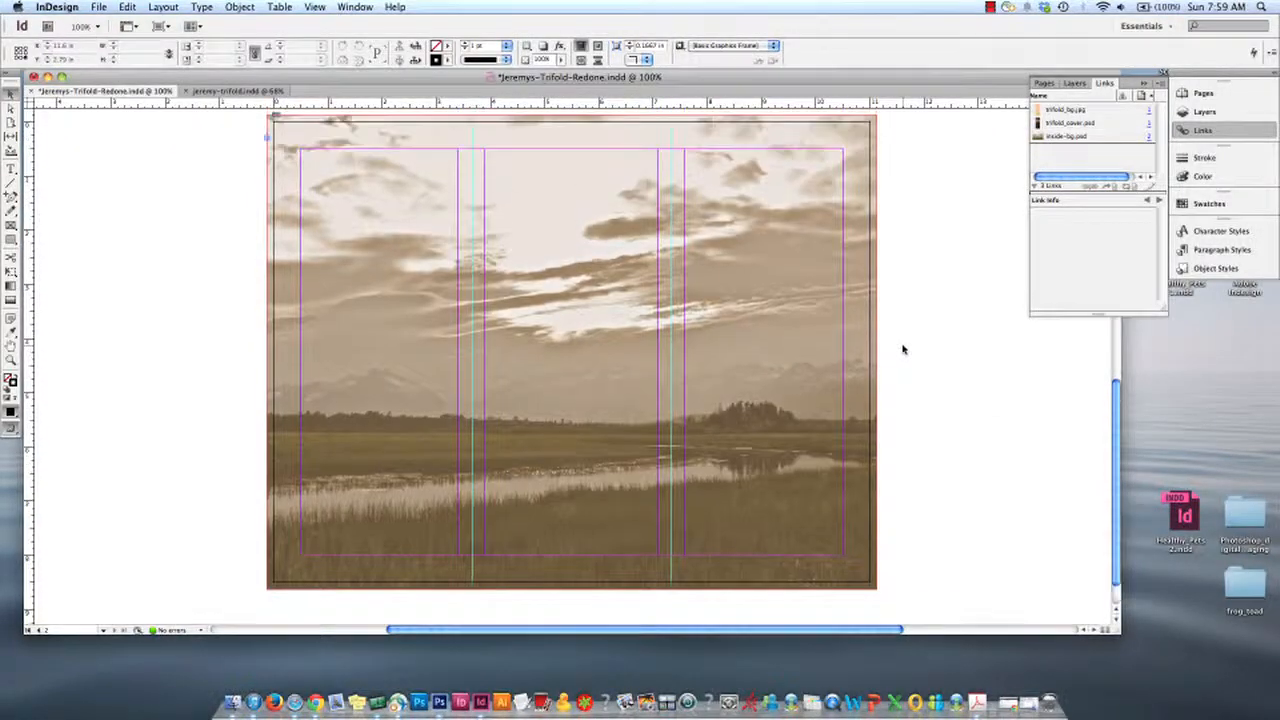
scroll(903, 349, "up", 2)
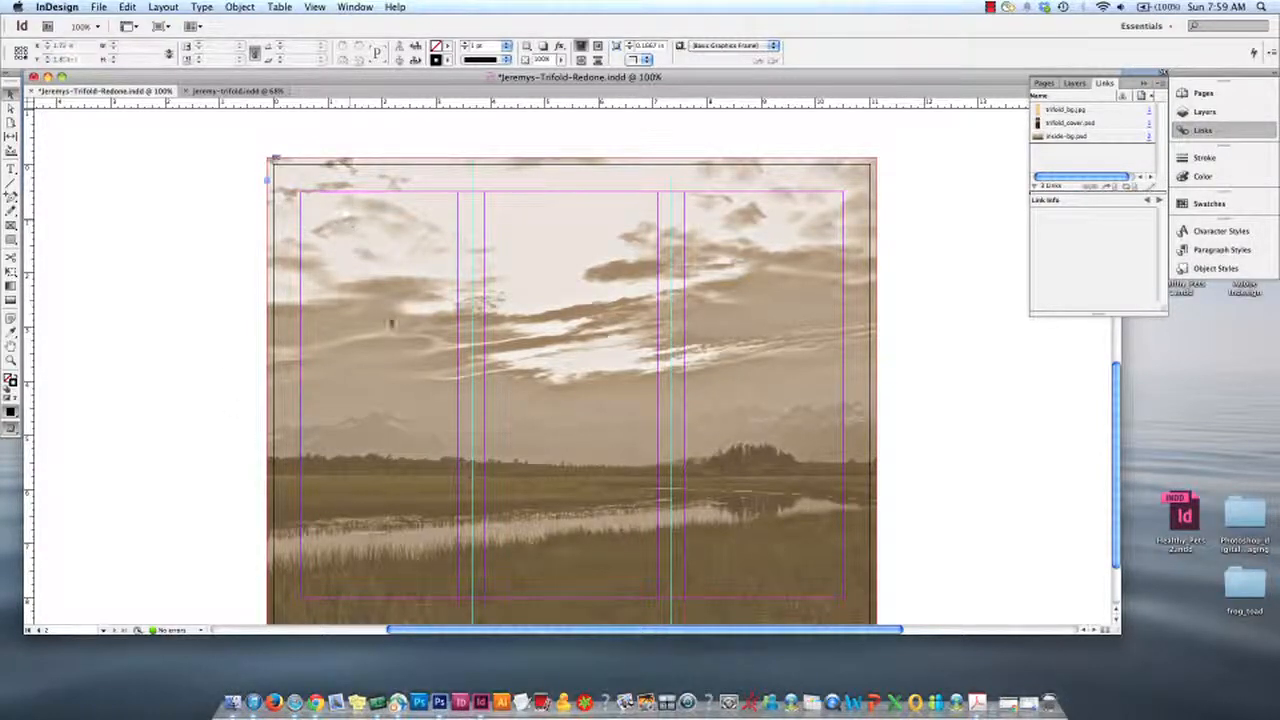
Step: Switch to the jeremy-trifold.indd document and look through its linked images
left_click(212, 92)
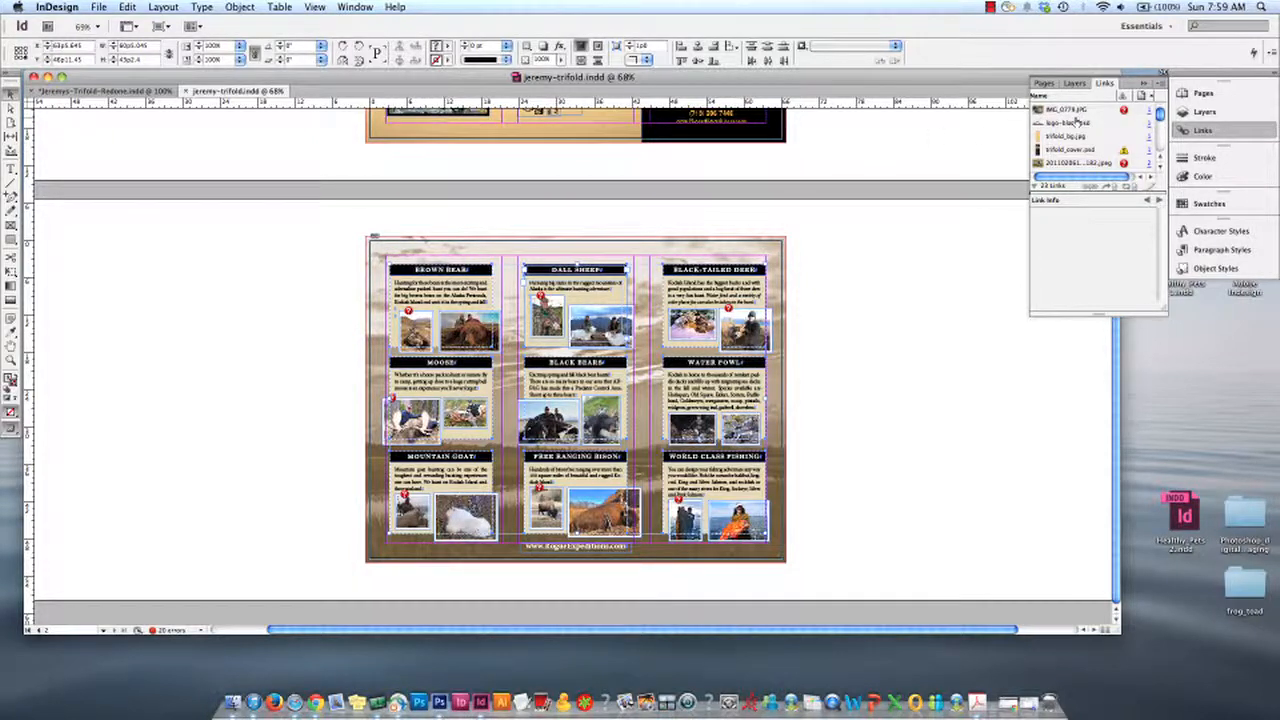
scroll(1076, 121, "down", 3)
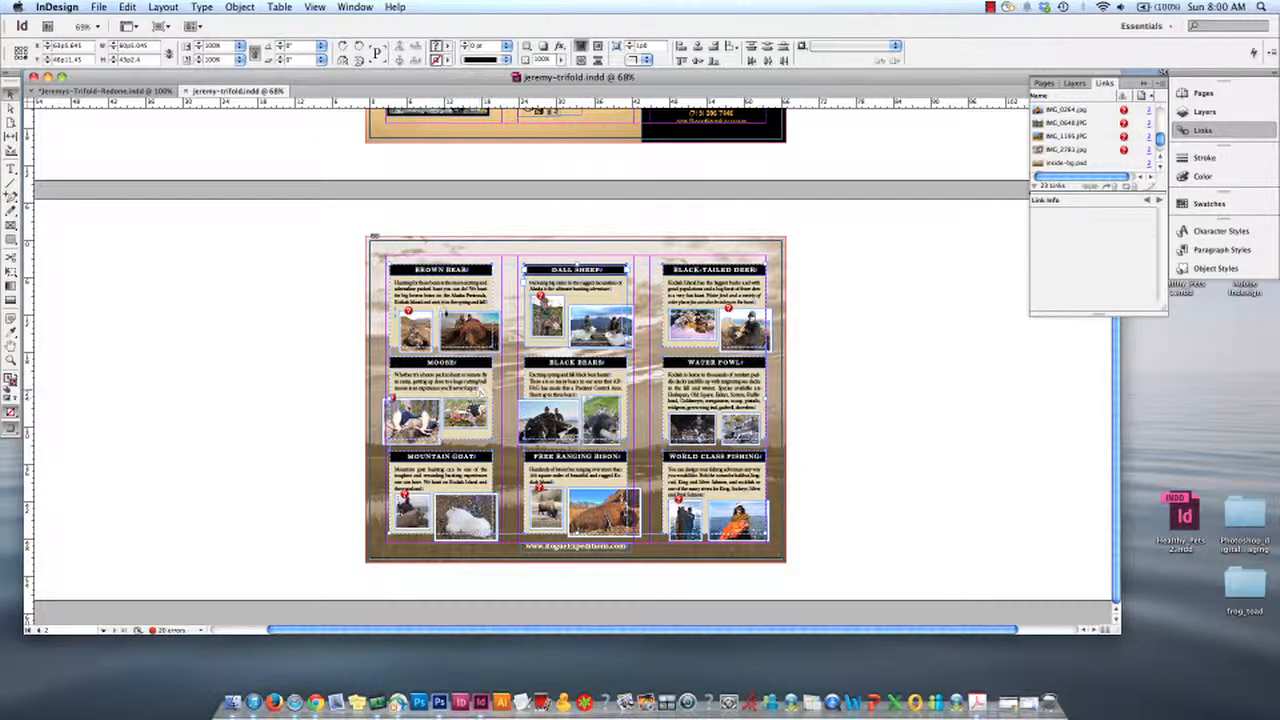
left_click(369, 283)
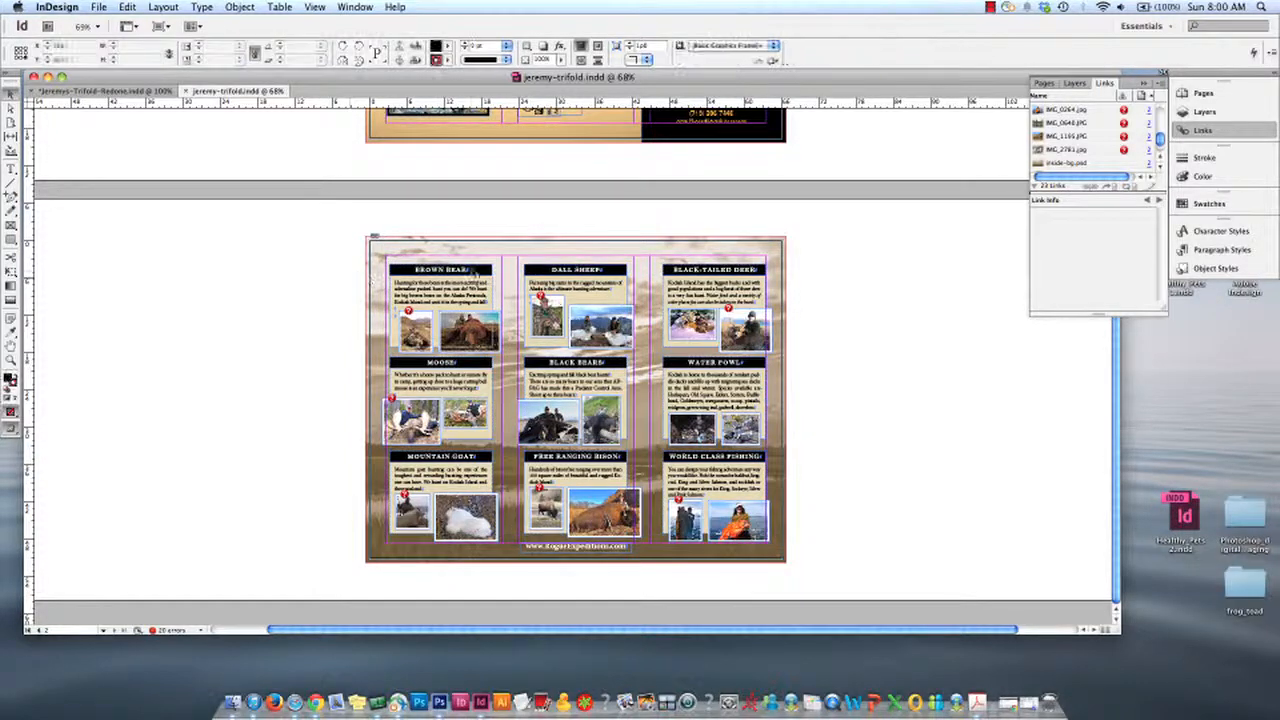
Step: Select the nine animal and fishing text boxes with their heading bars on the inside page, without the photos, and copy them
left_click(486, 292)
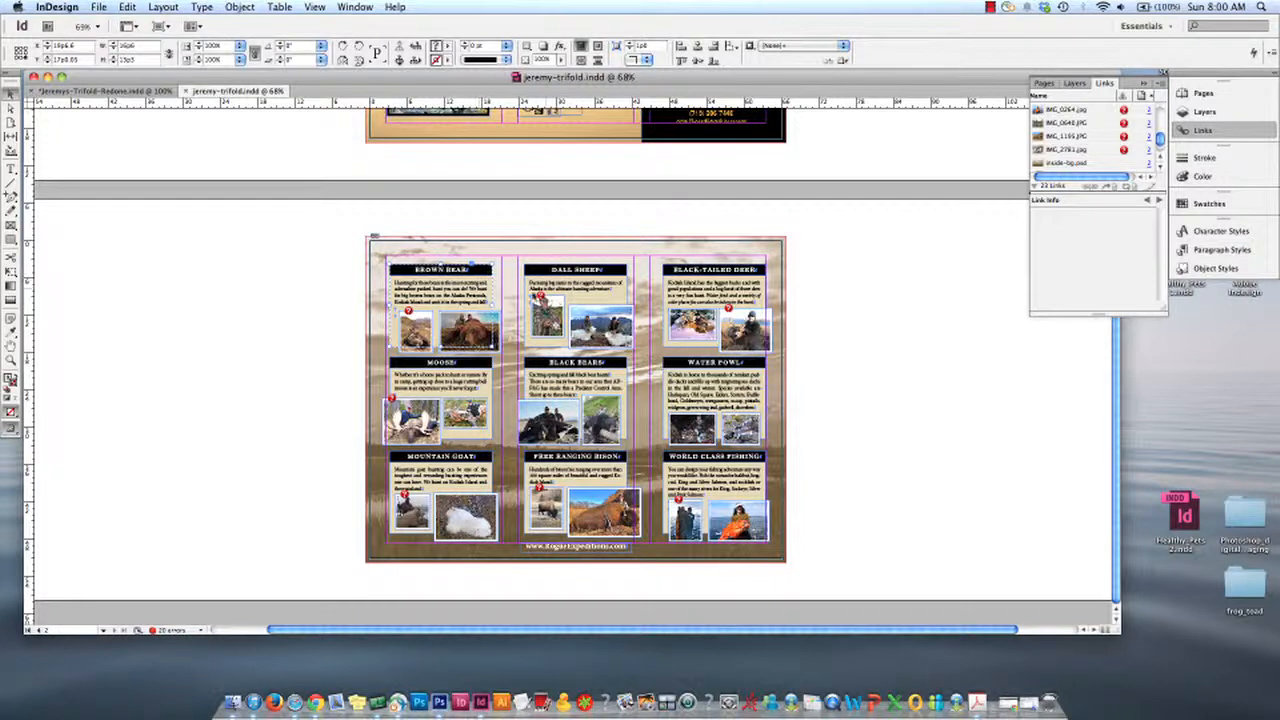
left_click(438, 388, "shift")
left_click(437, 474, "shift")
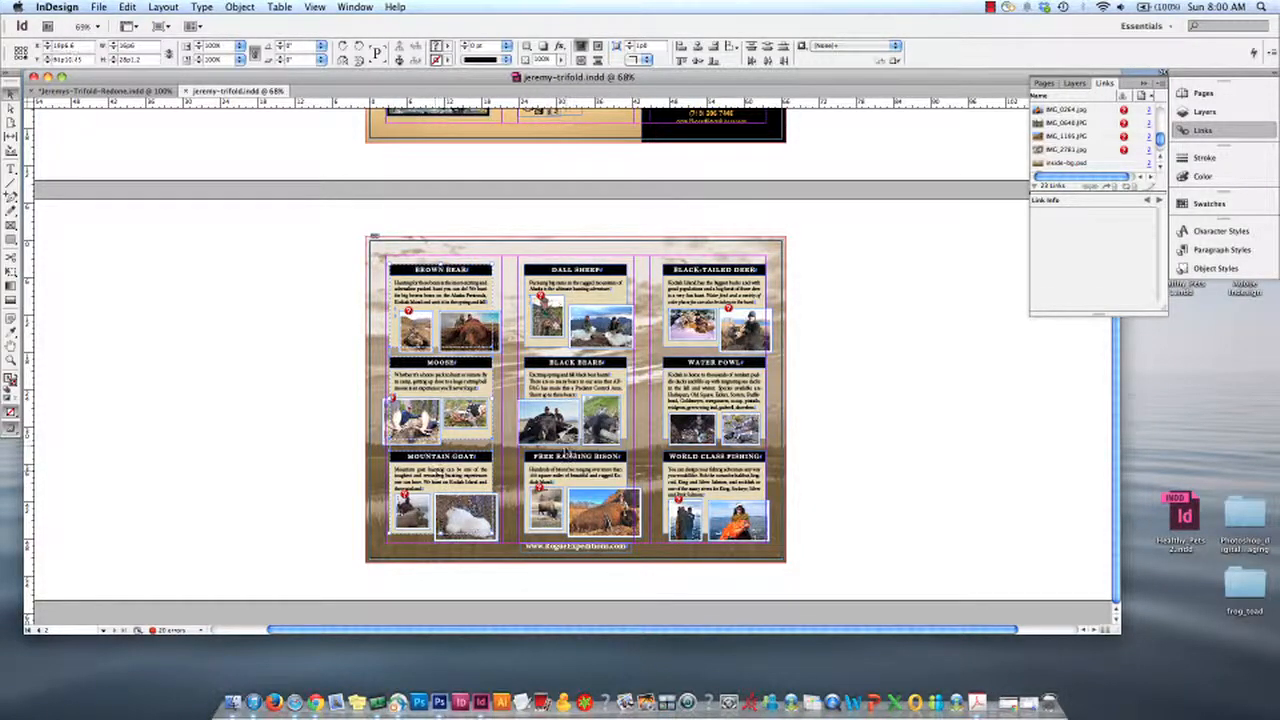
left_click(588, 392, "shift")
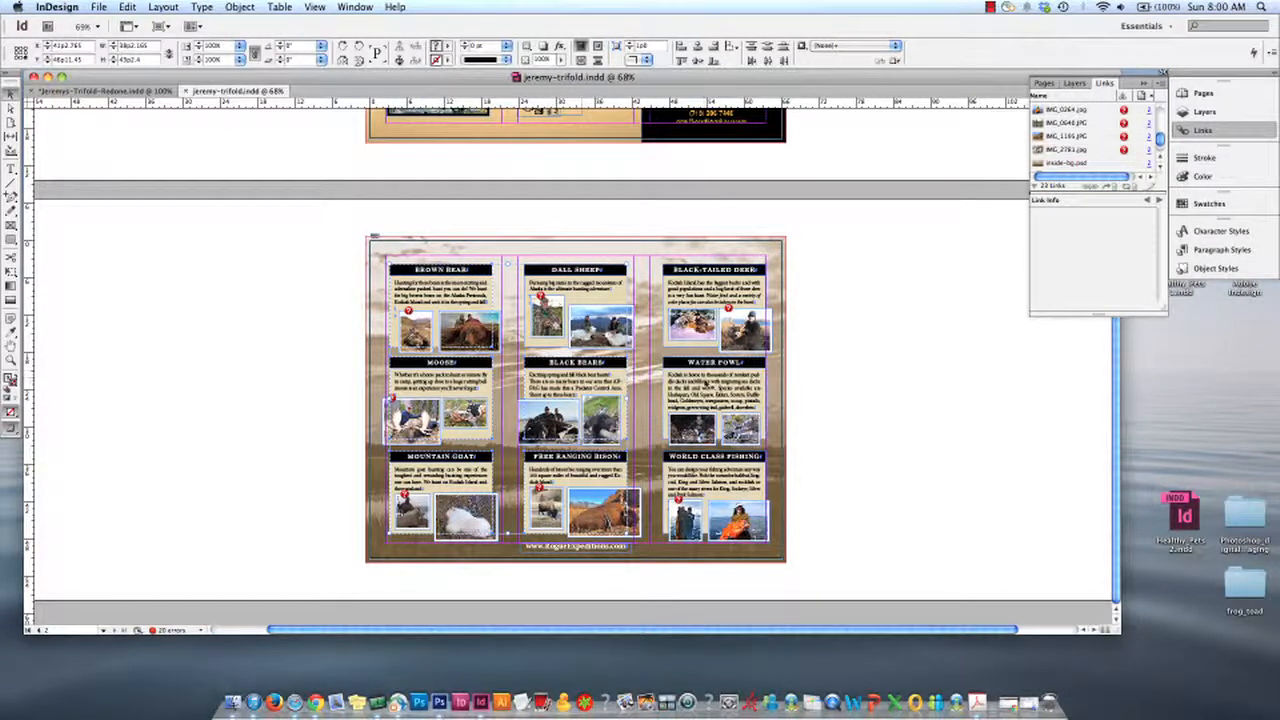
left_click(706, 385, "shift")
left_click(705, 469, "shift")
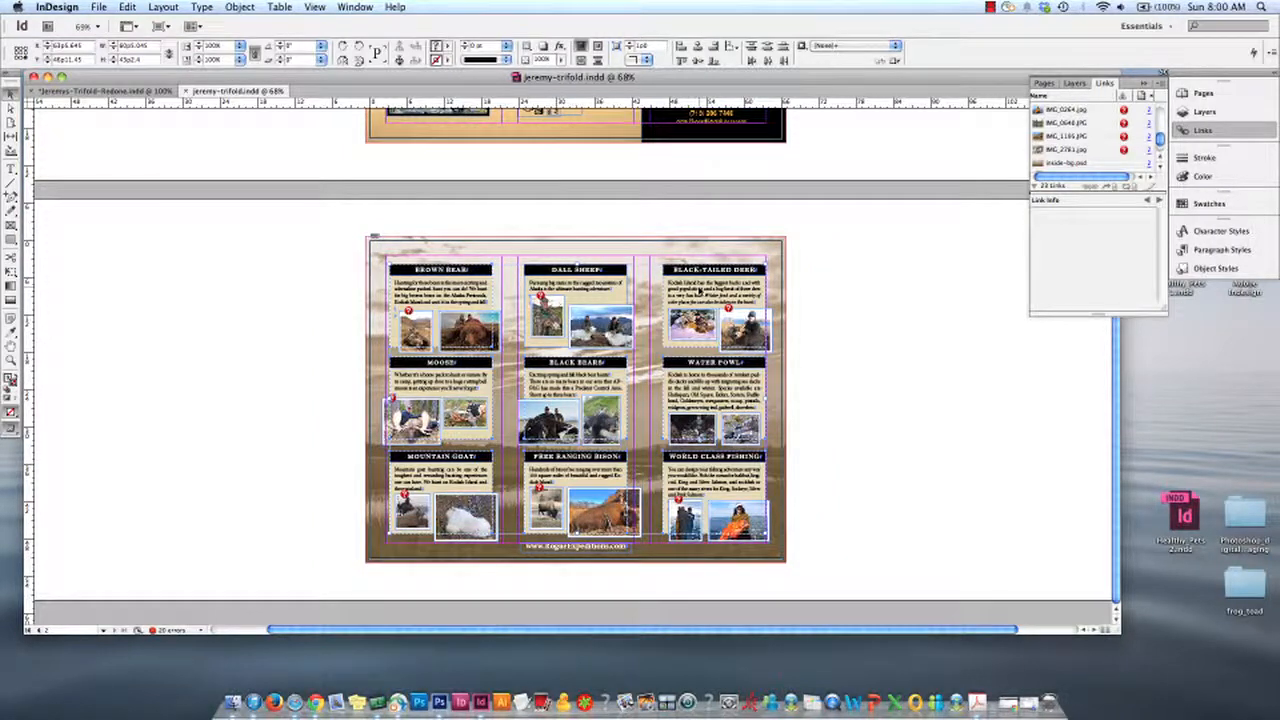
left_click(620, 290, "shift")
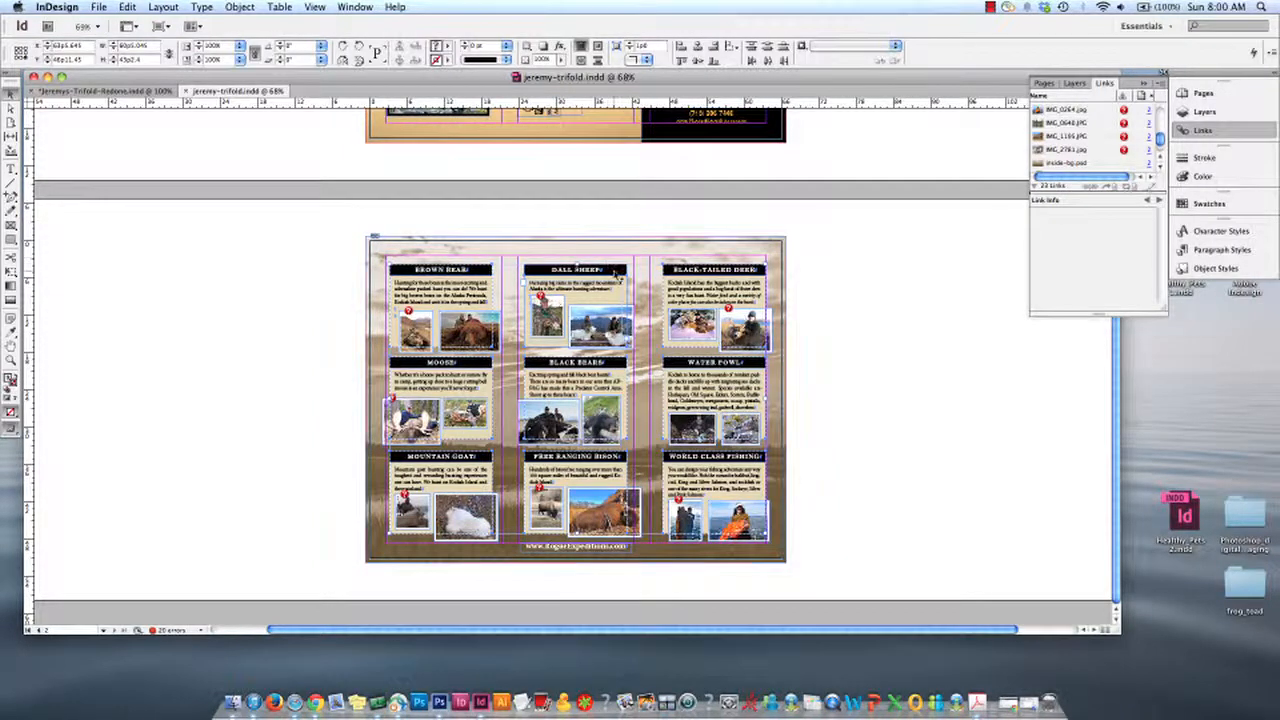
left_click(606, 267, "shift")
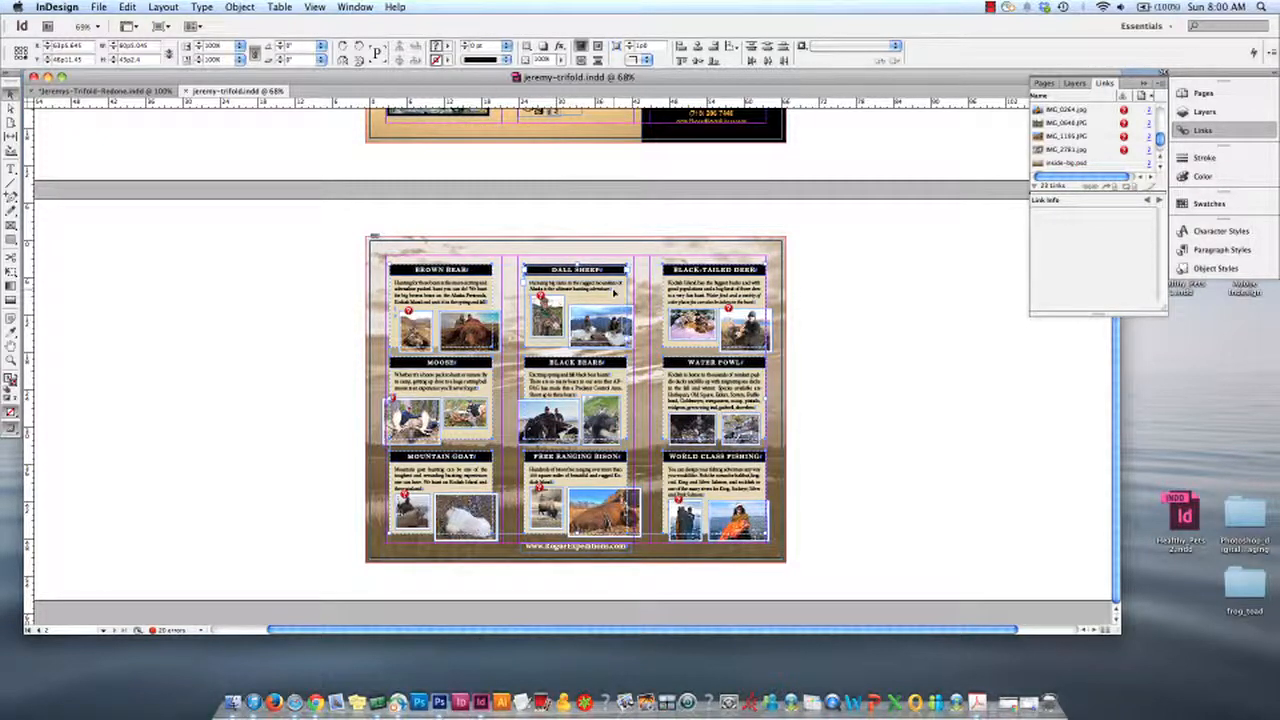
key("super+=")
key("super+=")
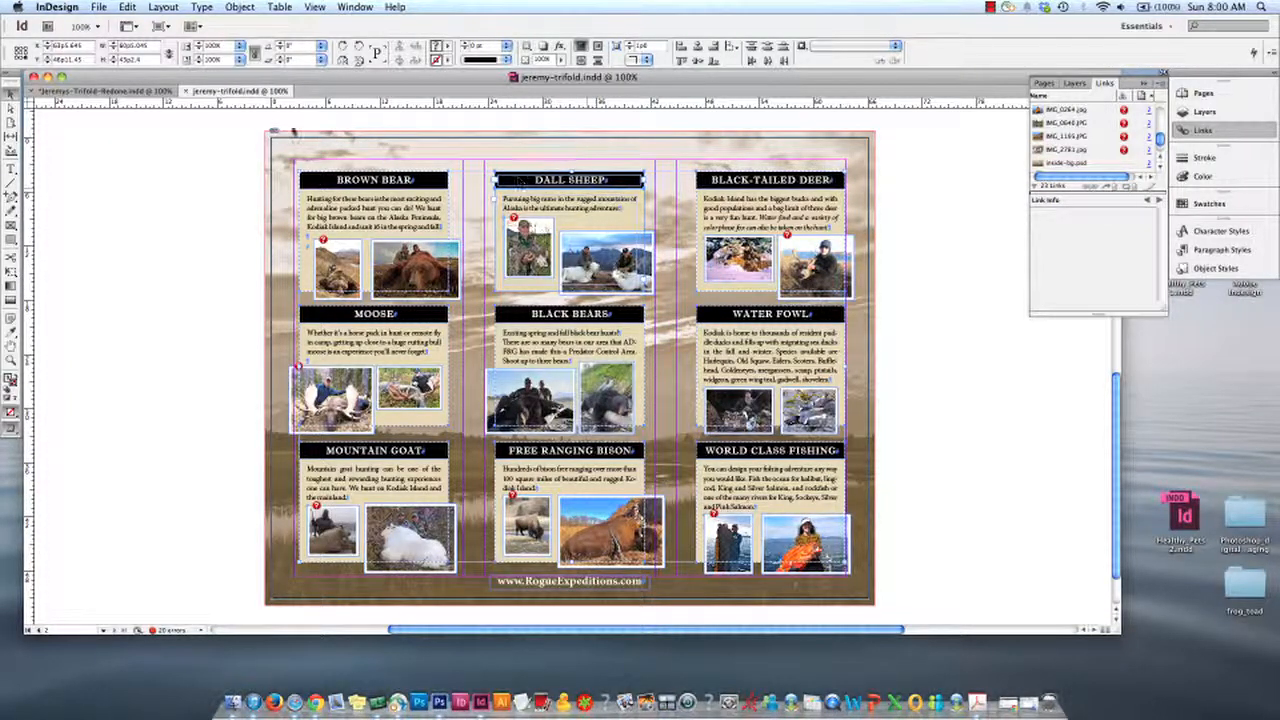
left_click(127, 7)
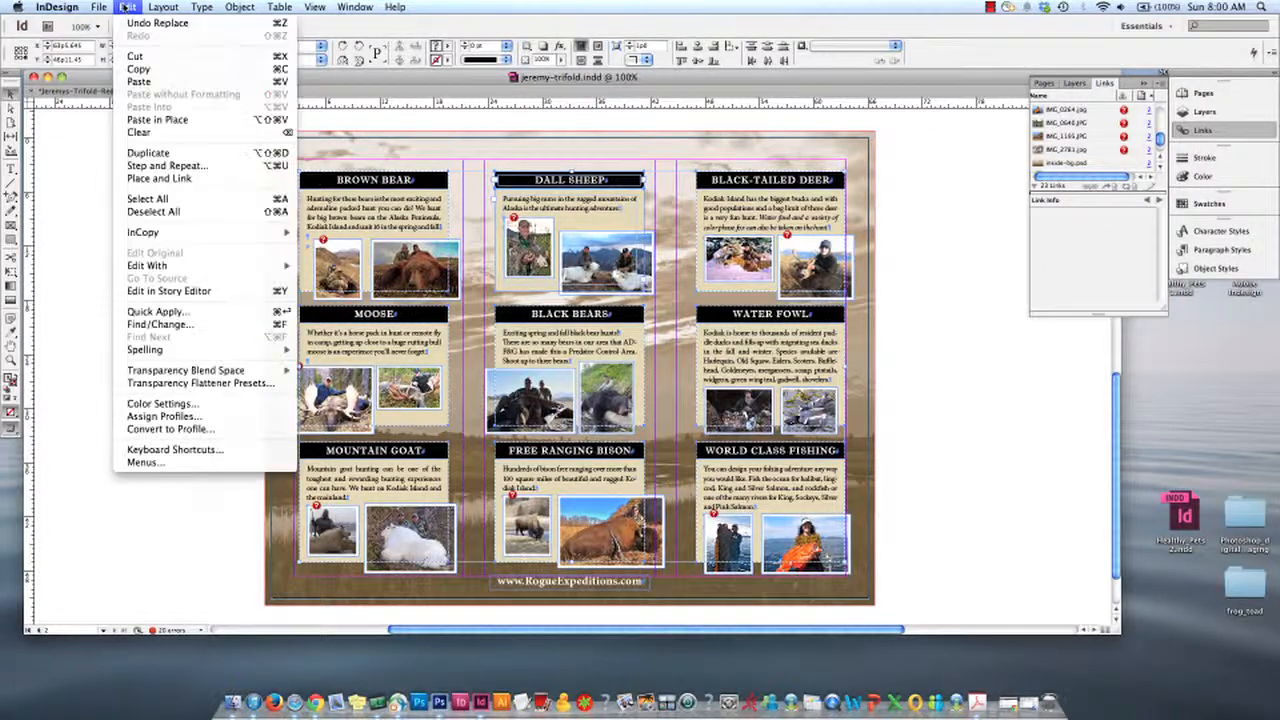
left_click(146, 70)
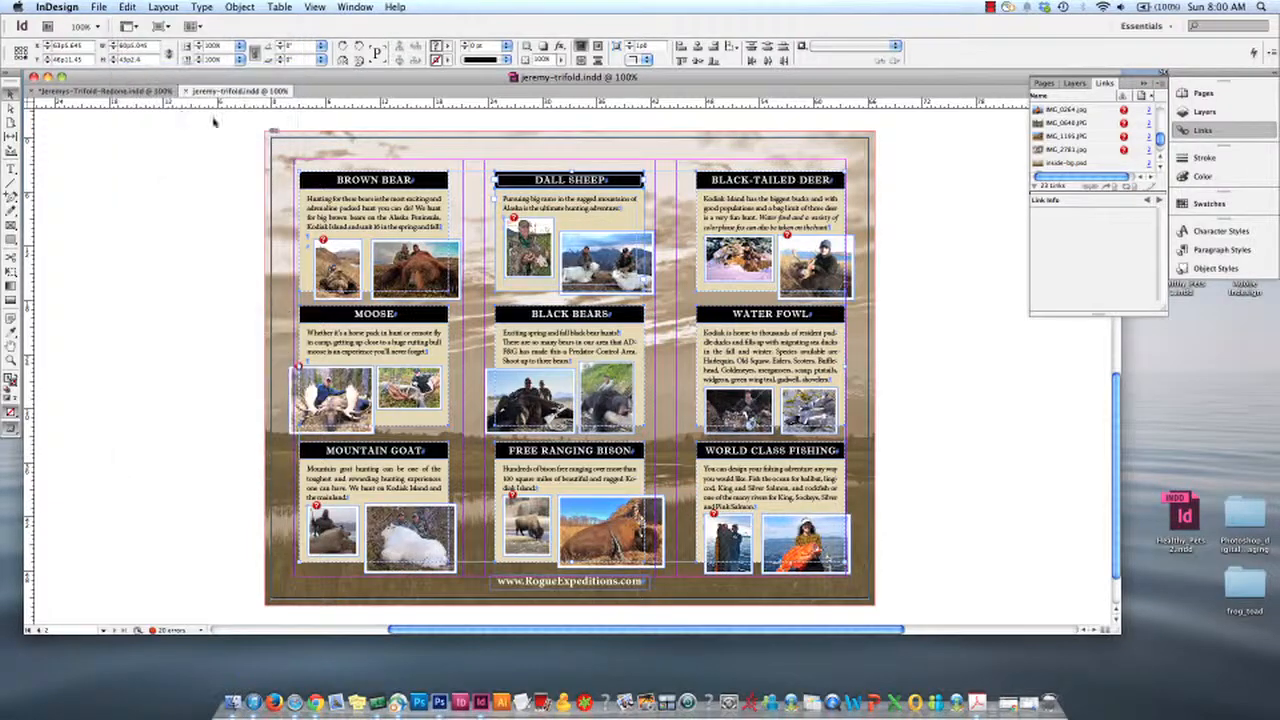
Step: Paste the copied text boxes in place on the inside page of Jeremys-Trifold-Redone.indd
left_click(133, 93)
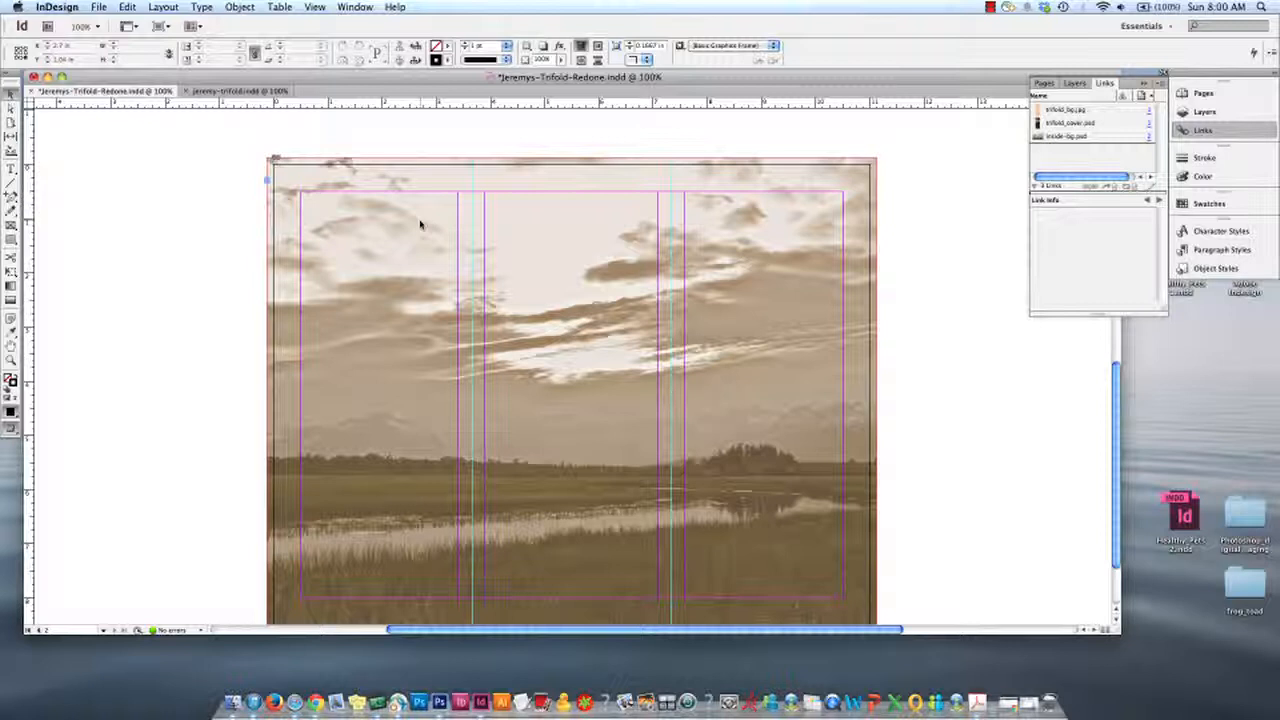
left_click(101, 8)
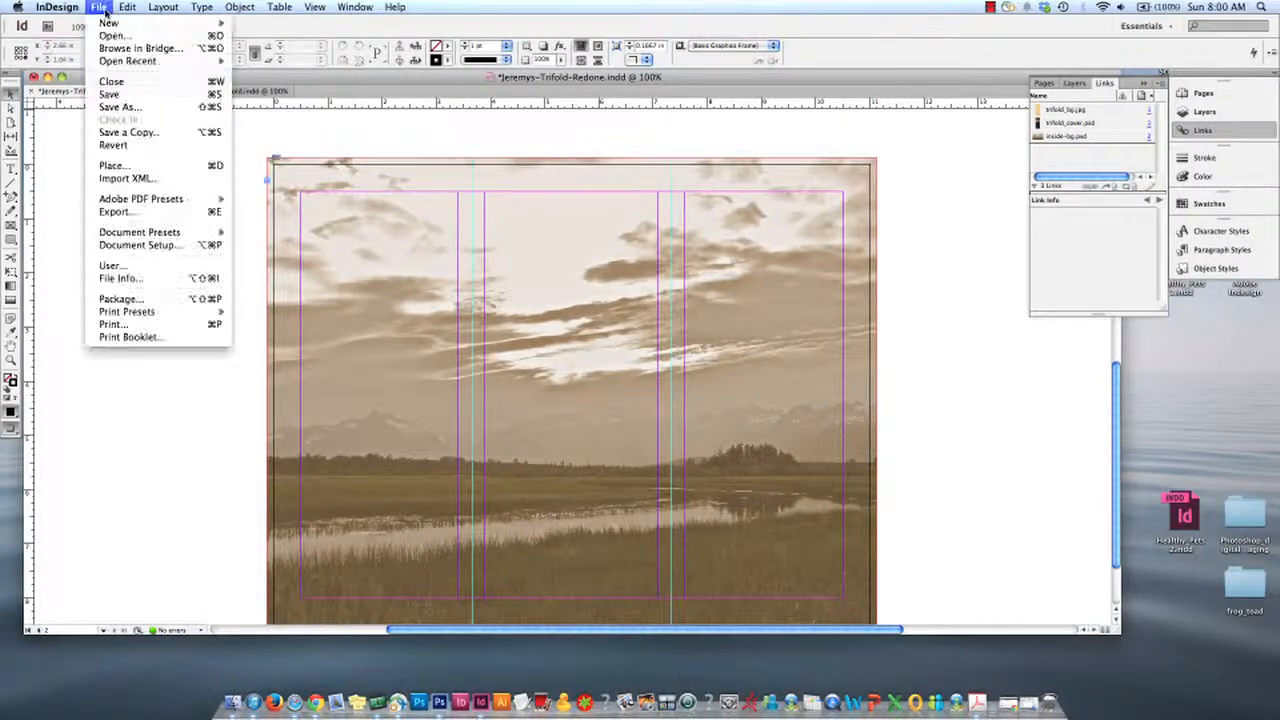
mouse_move(128, 8)
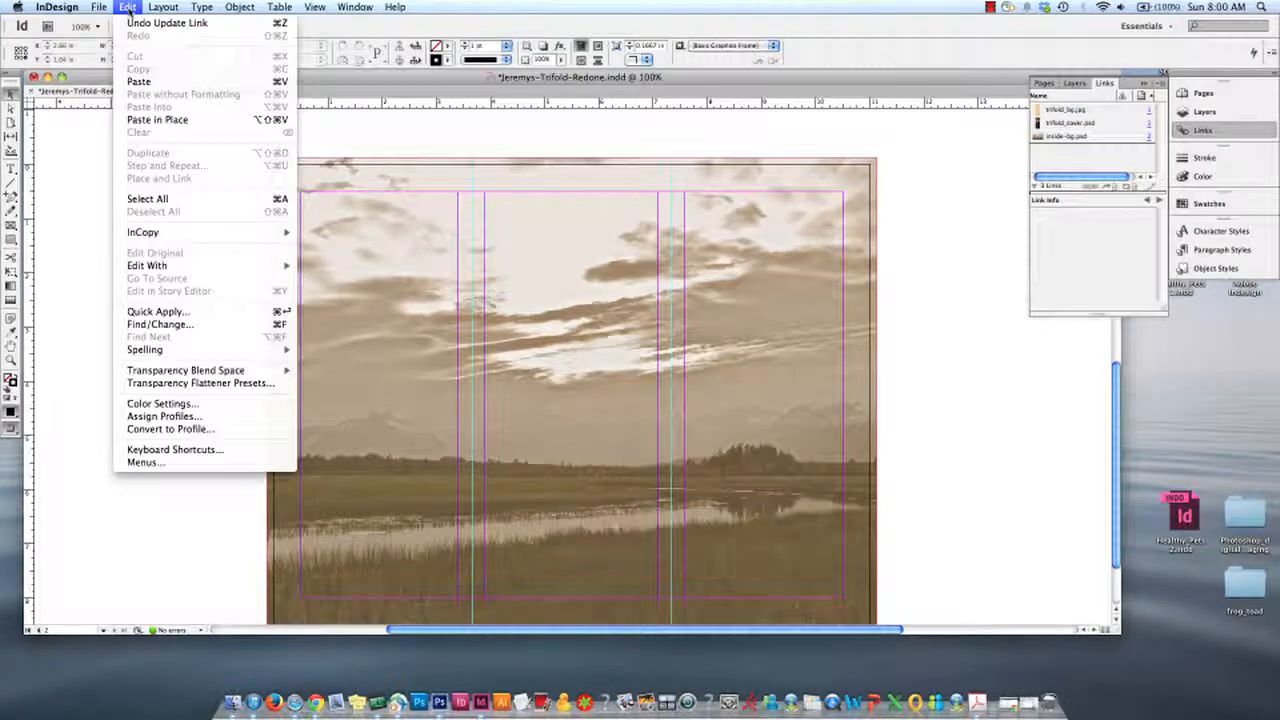
left_click(158, 121)
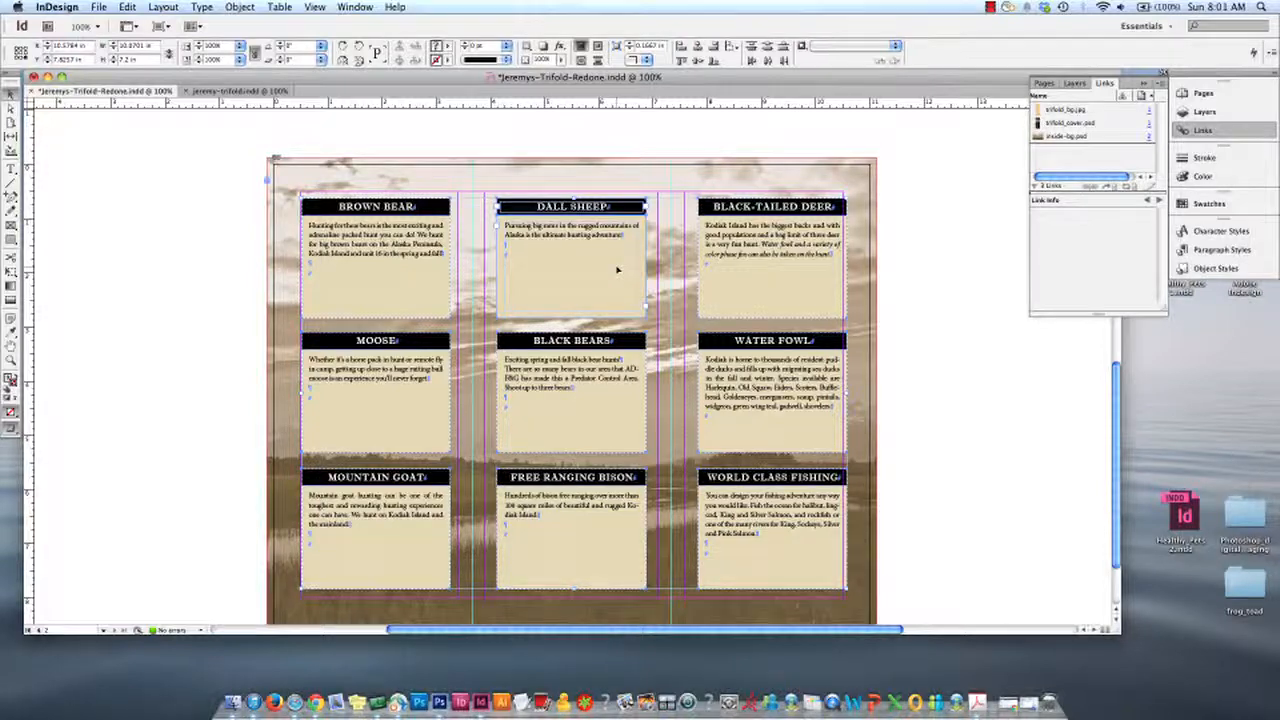
Step: Nudge the pasted group of text boxes up and slightly left to align with the inside page's top margin, and deselect it
key("Left")
key("Up")
key("Up")
key("Up")
key("Up")
key("Up")
key("Up")
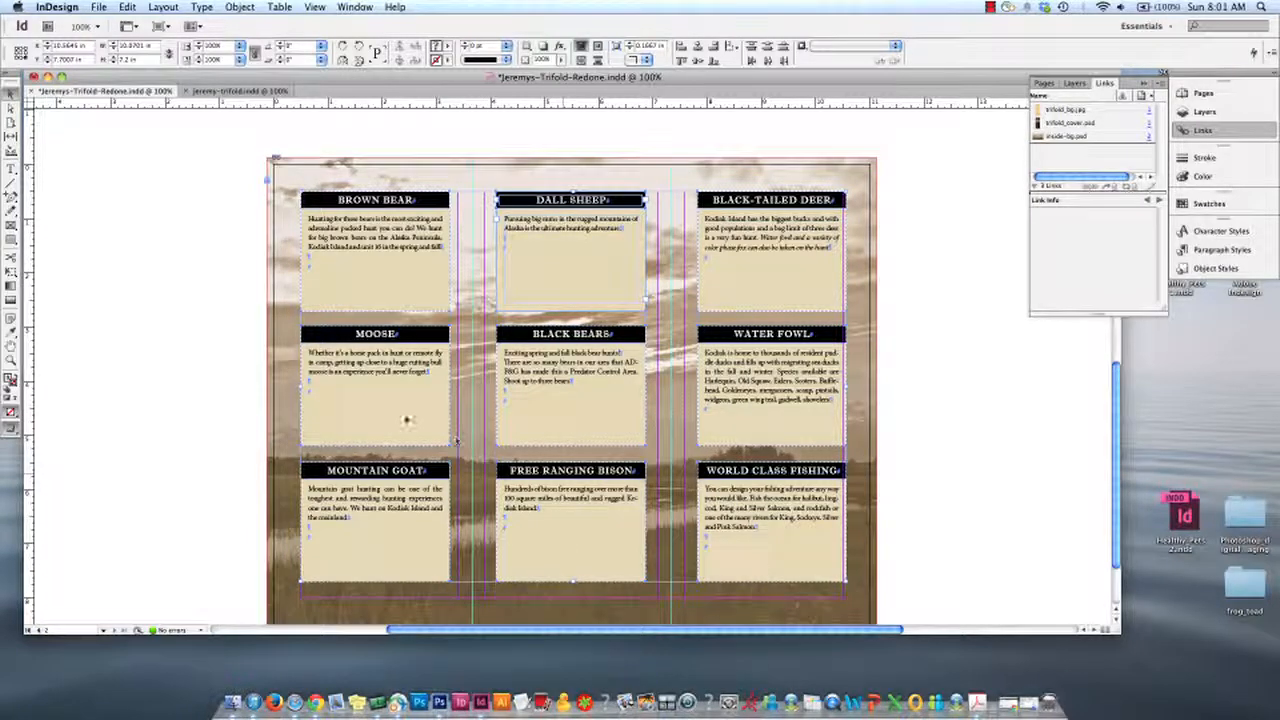
left_click(226, 225)
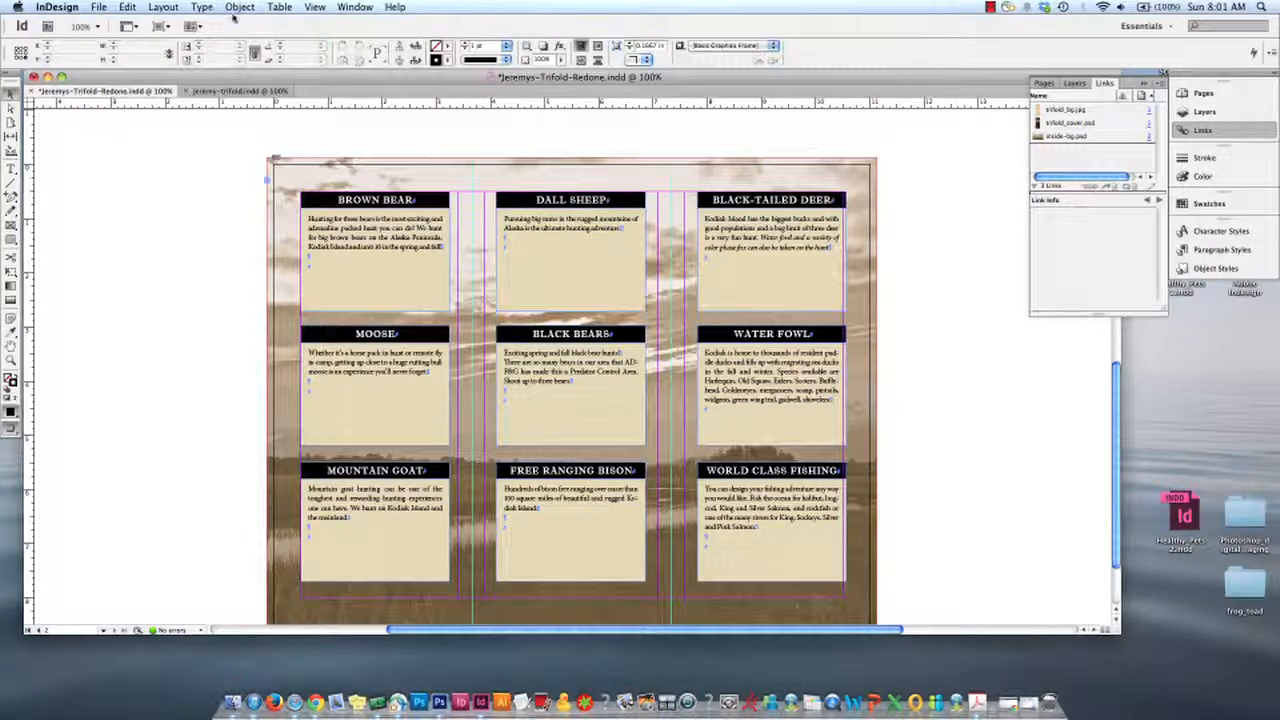
Step: Set the inside page's column gutter to 1 in, keeping three columns and layout adjustment enabled
left_click(233, 14)
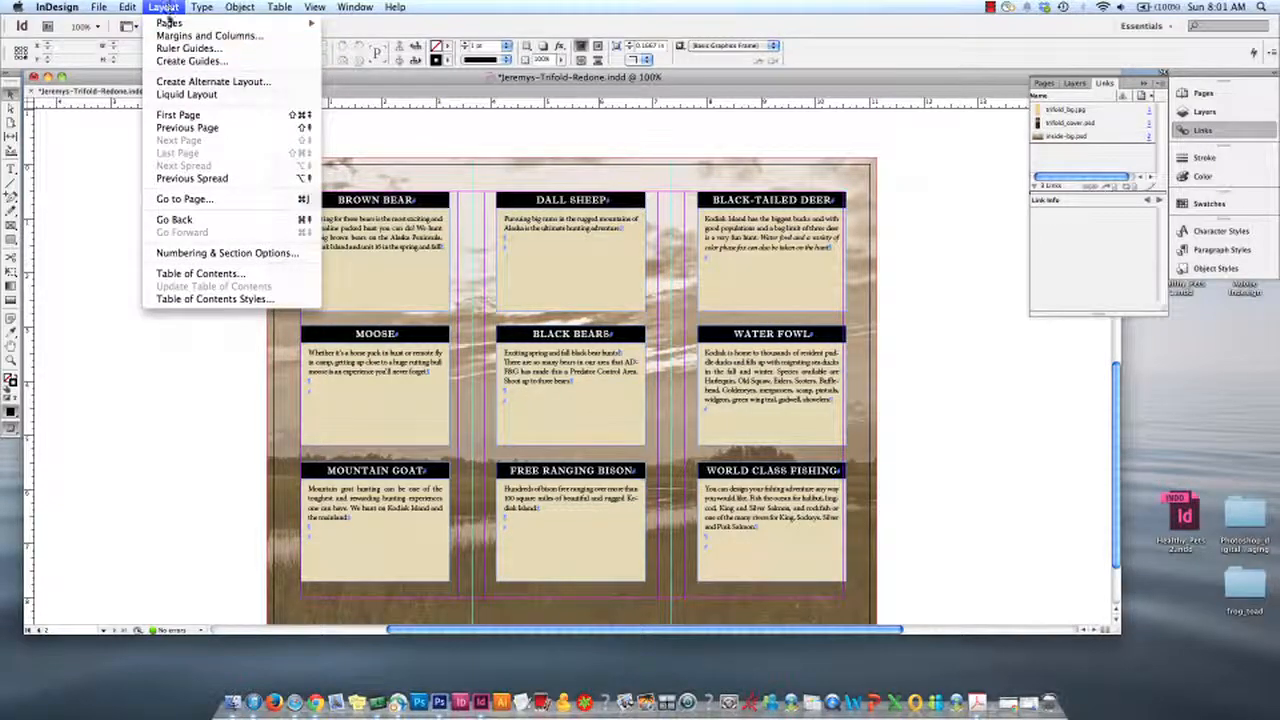
left_click(178, 37)
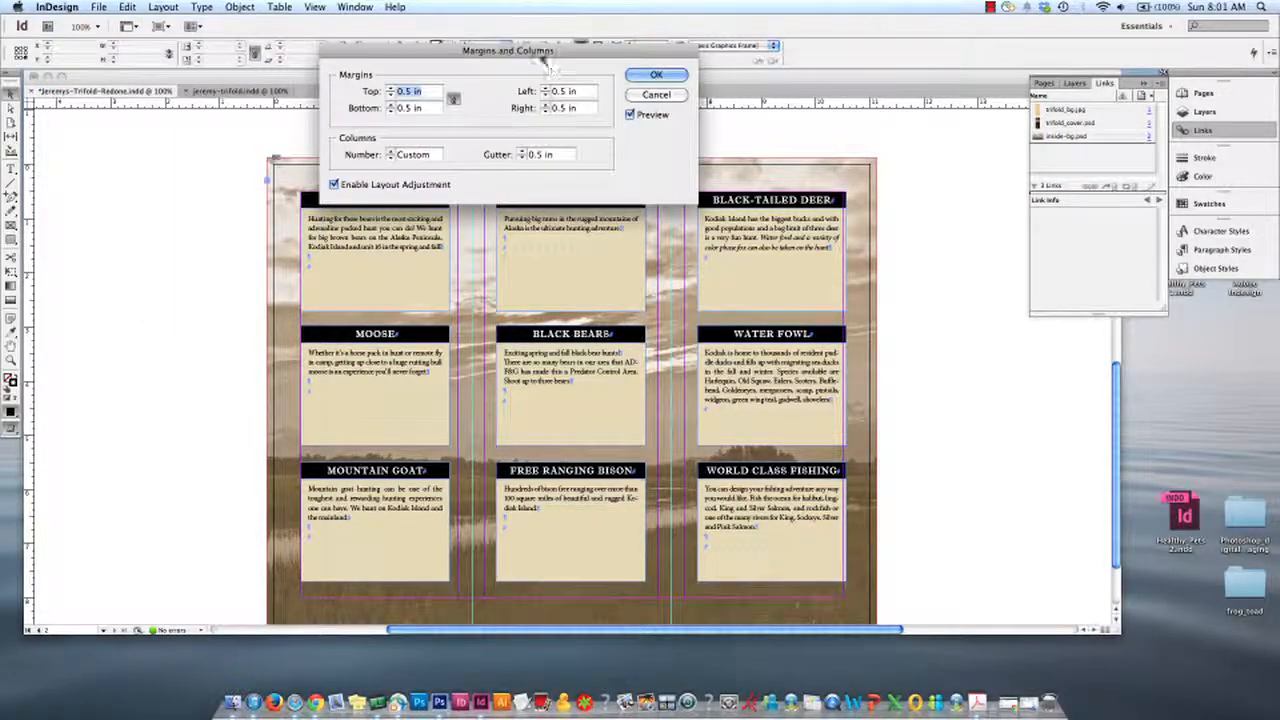
left_click_drag(512, 42, 1086, 316)
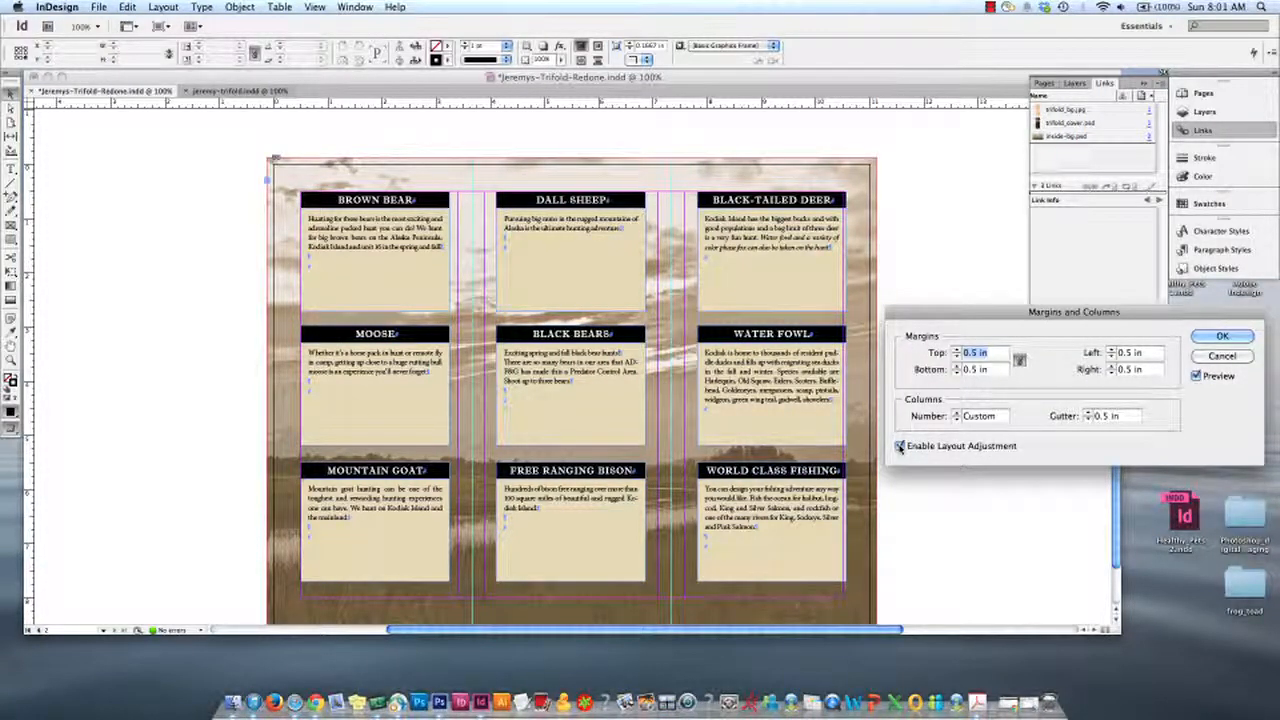
left_click(1197, 376)
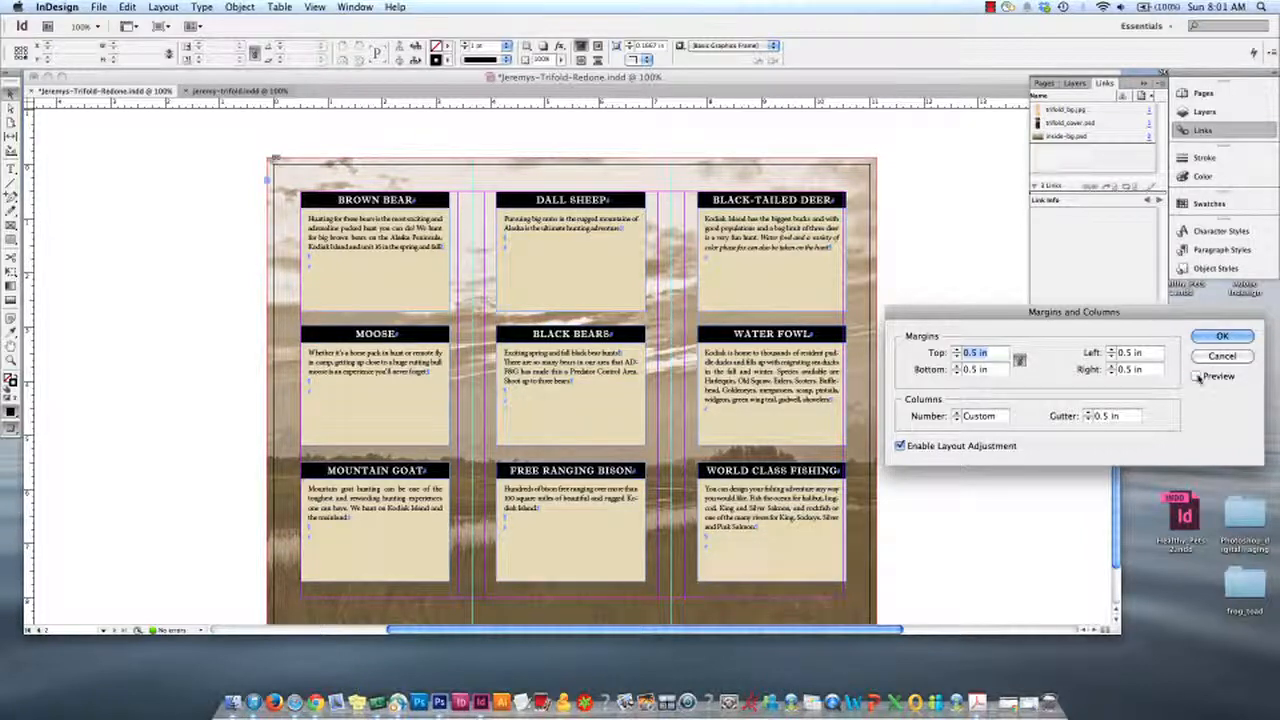
left_click(1197, 376)
left_click(1088, 413)
left_click(1088, 413)
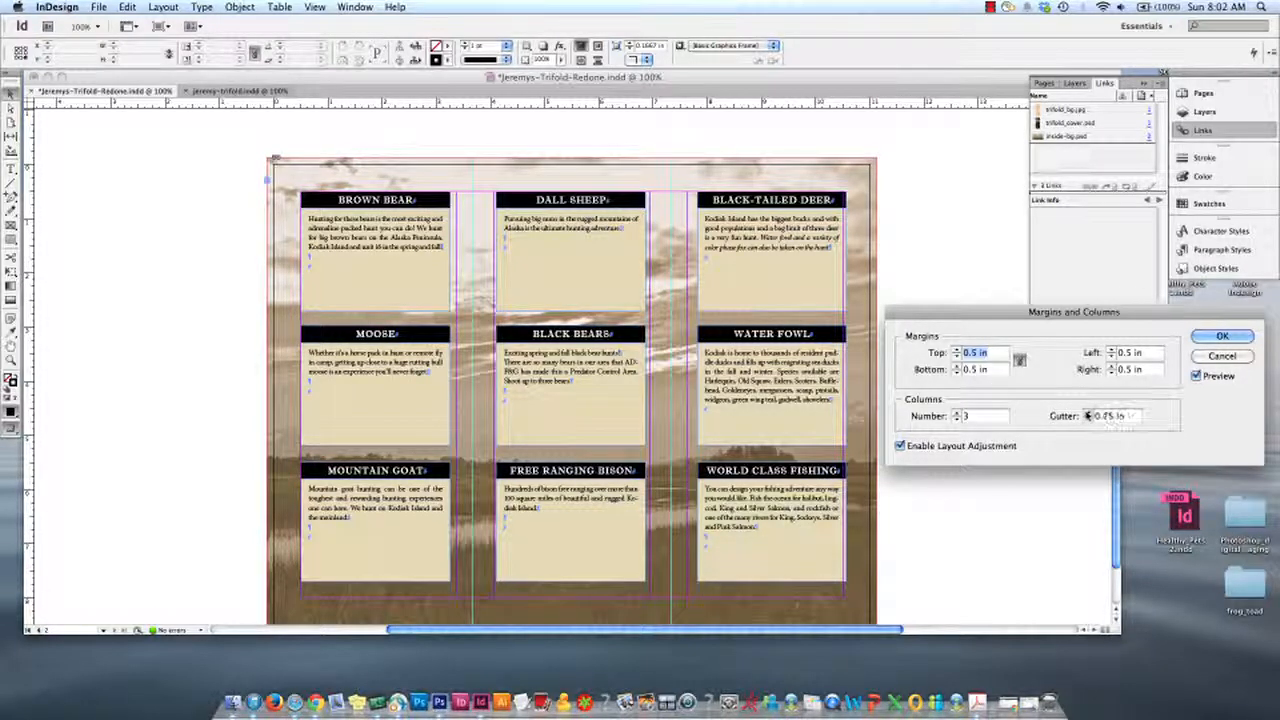
left_click(1088, 413)
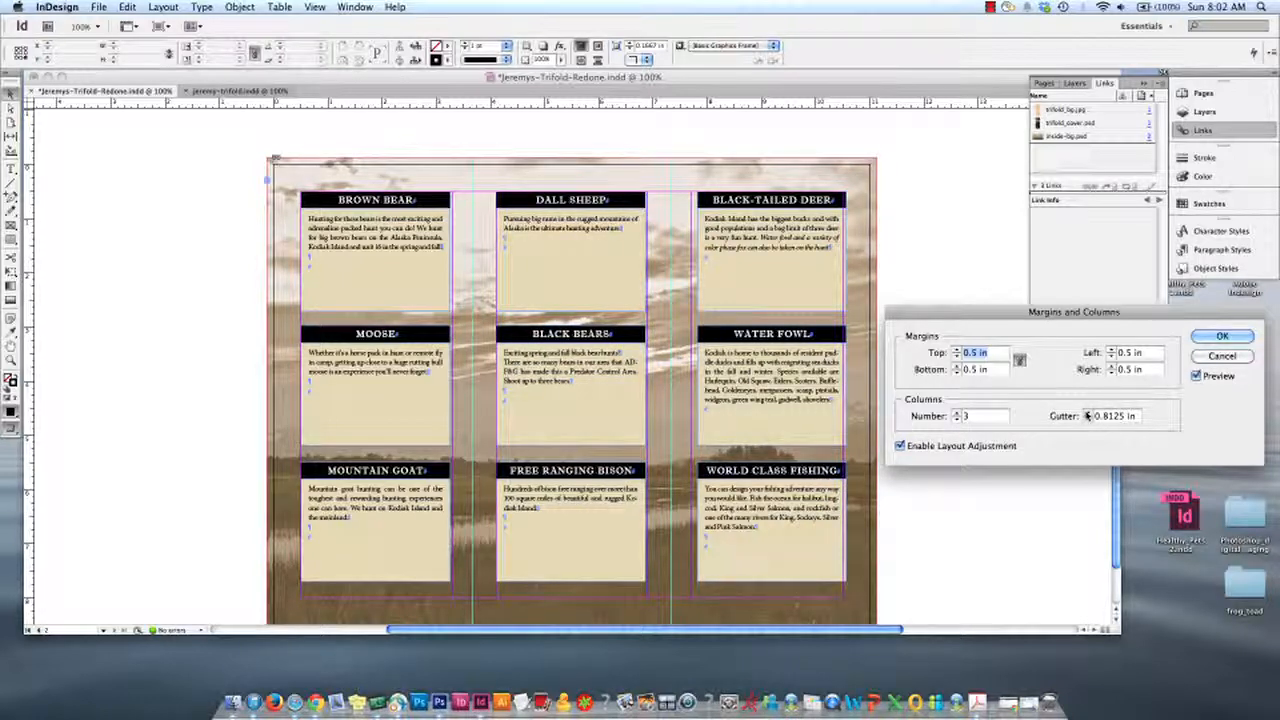
left_click(1088, 413)
left_click(1088, 413)
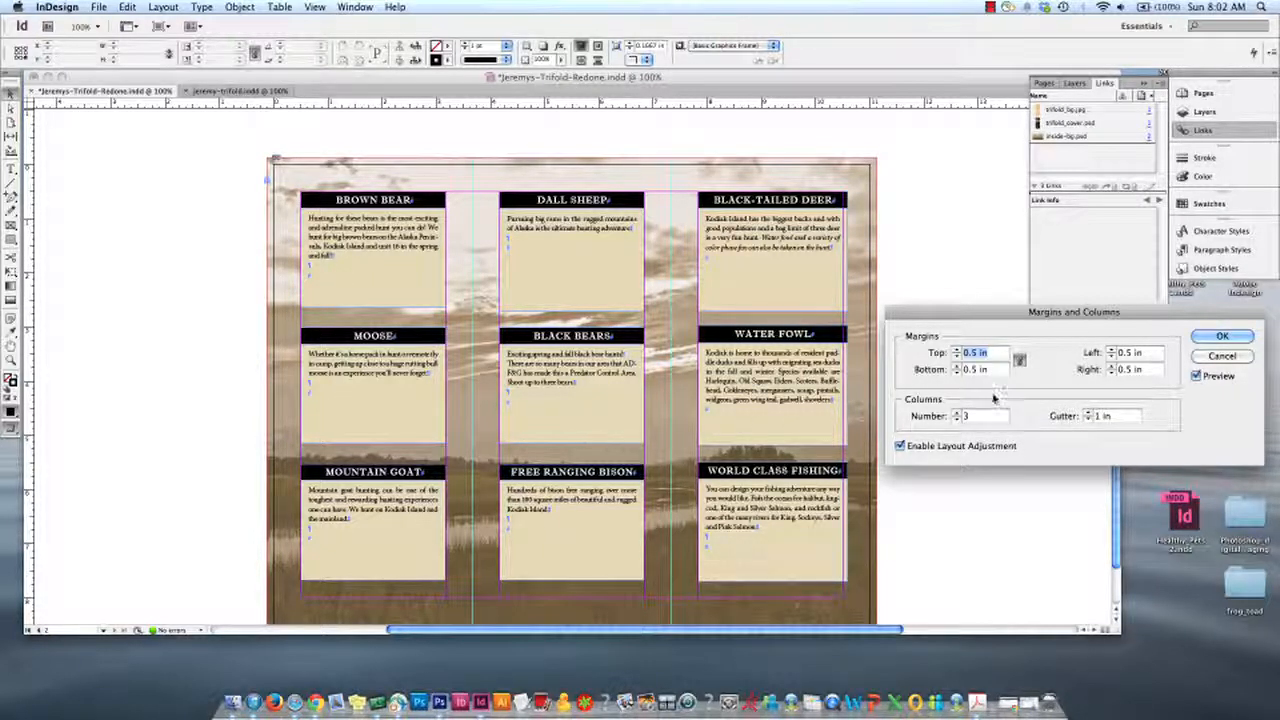
left_click(1207, 334)
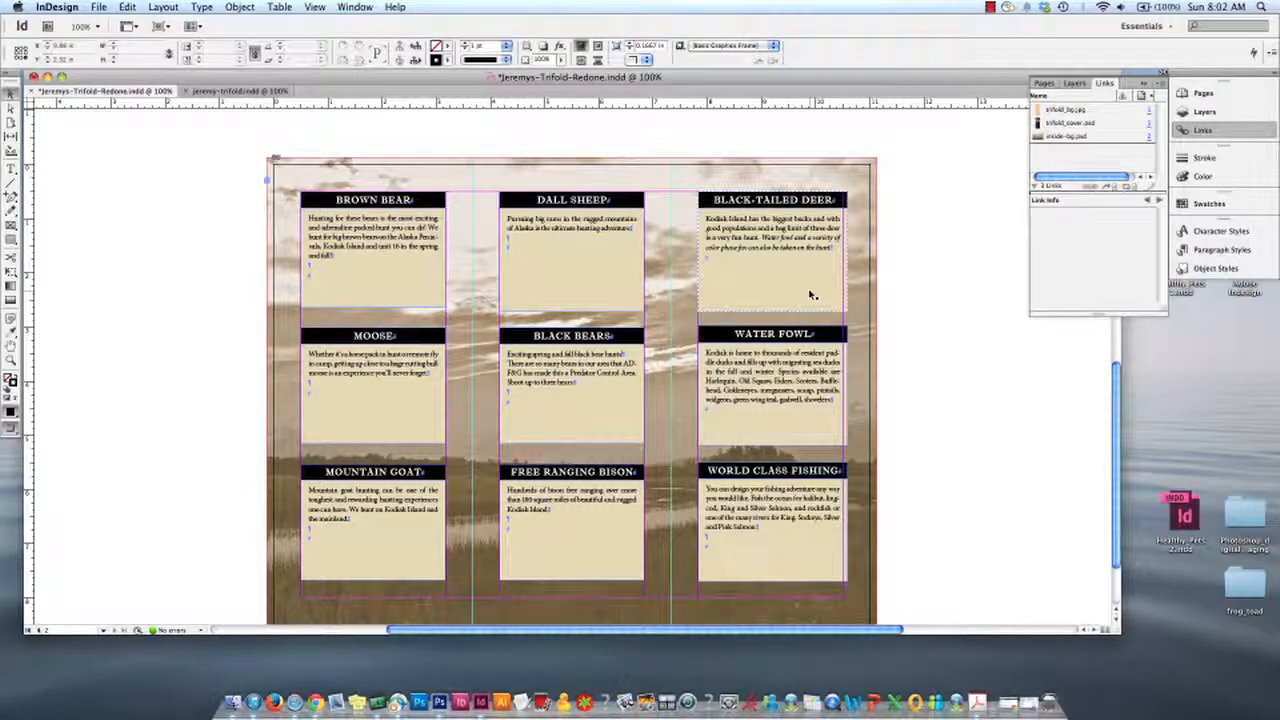
Step: Narrow the World Class Fishing, Water Fowl and Black-Tailed Deer boxes to the third column's outer guide, and save the document
left_click(813, 294)
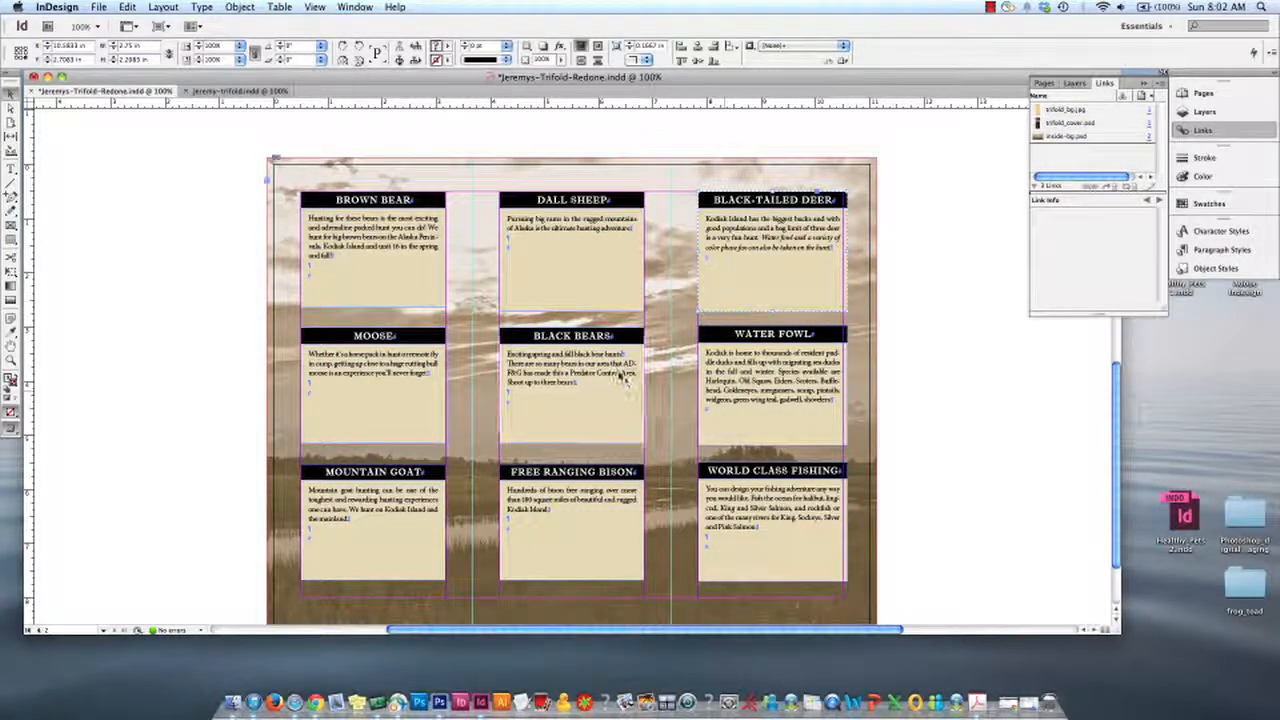
left_click(594, 344)
left_click(590, 533)
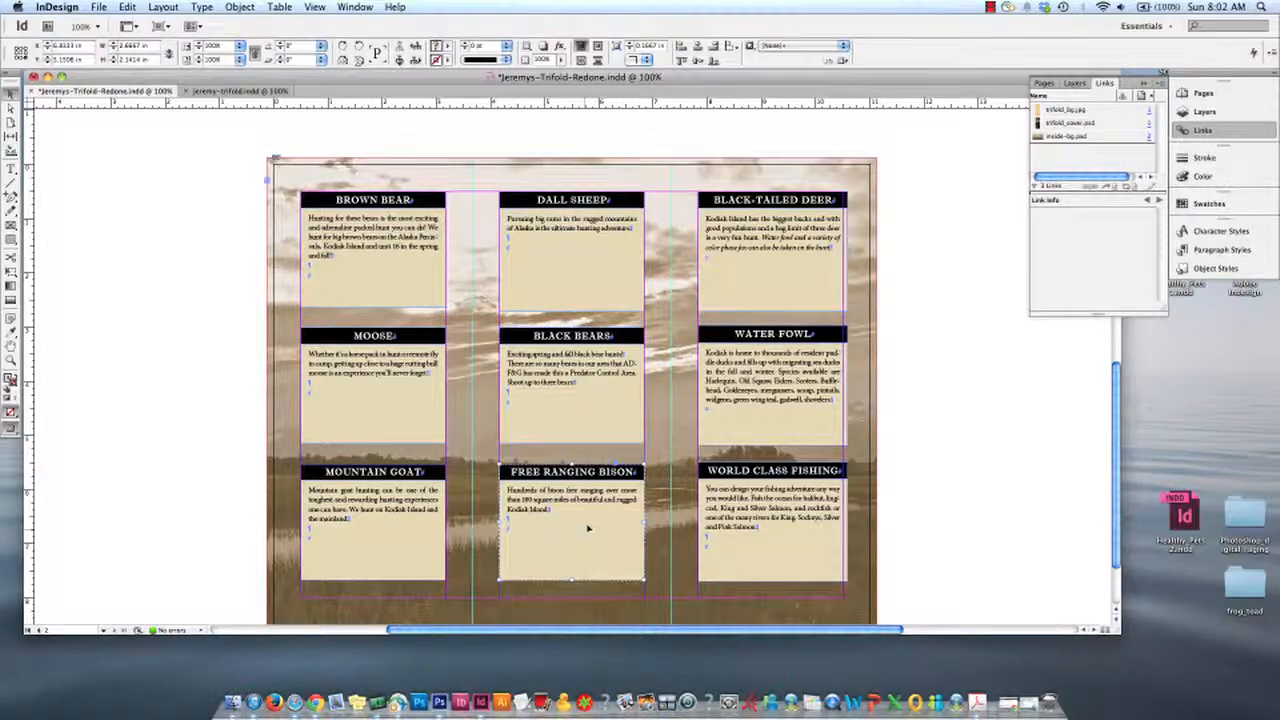
left_click(760, 504)
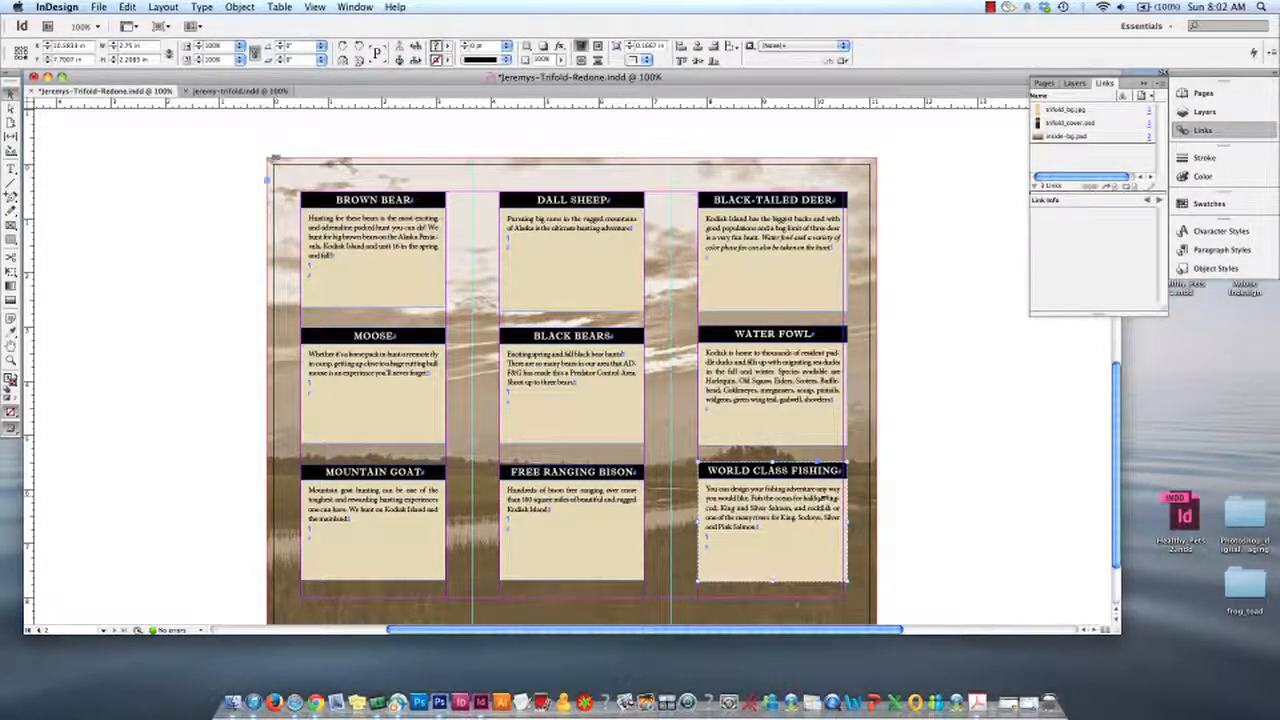
left_click_drag(848, 520, 842, 521)
left_click(831, 401)
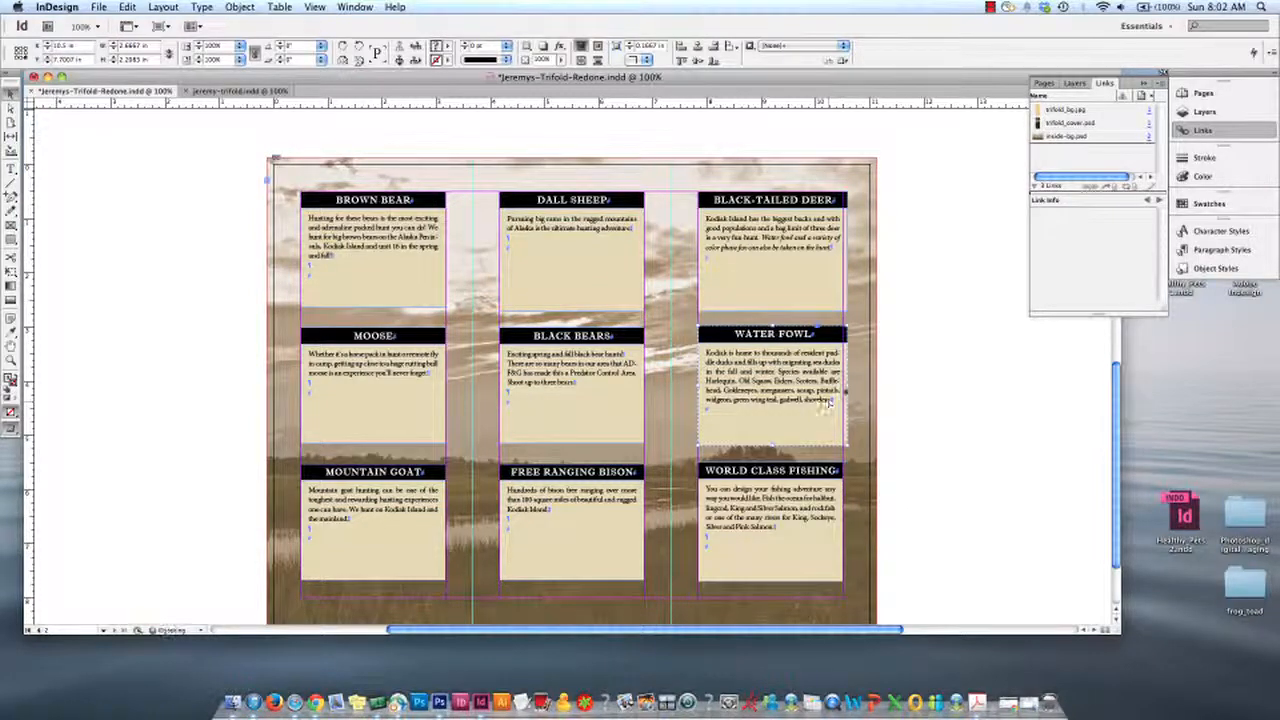
mouse_move(847, 385)
left_mouse_down()
mouse_move(893, 385)
mouse_move(842, 385)
left_mouse_up()
left_click(838, 298)
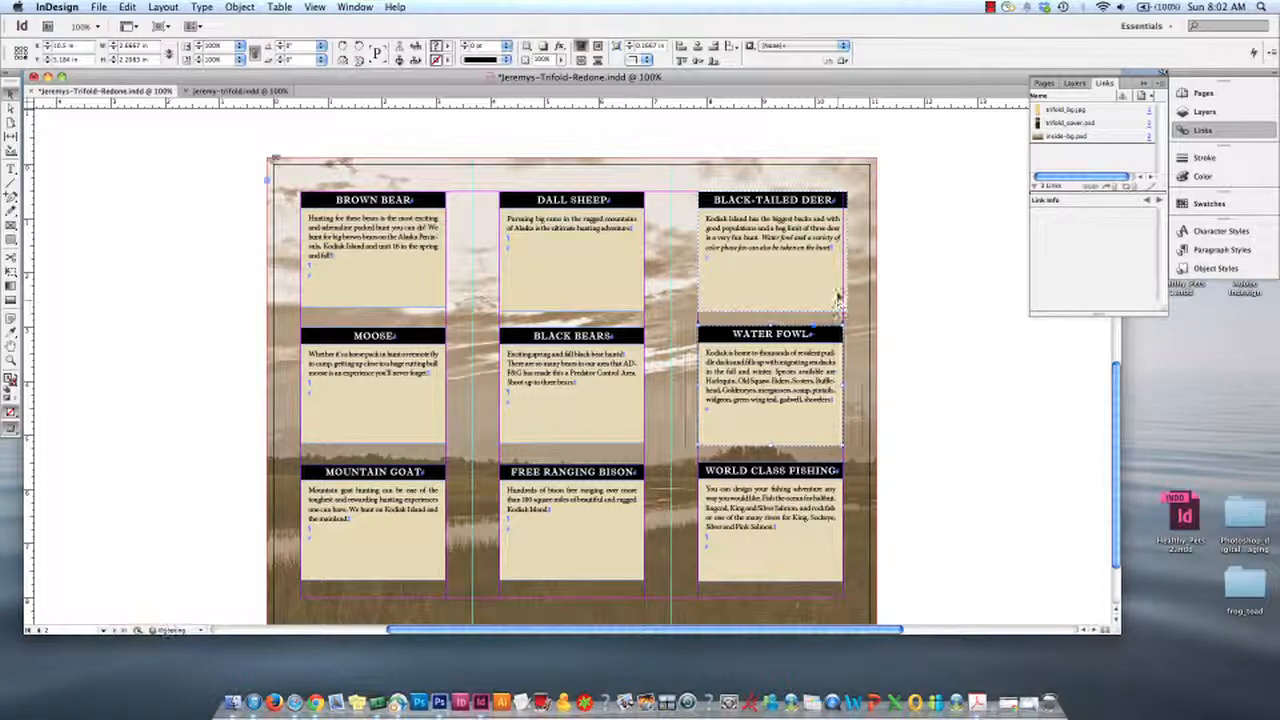
left_click_drag(847, 252, 843, 252)
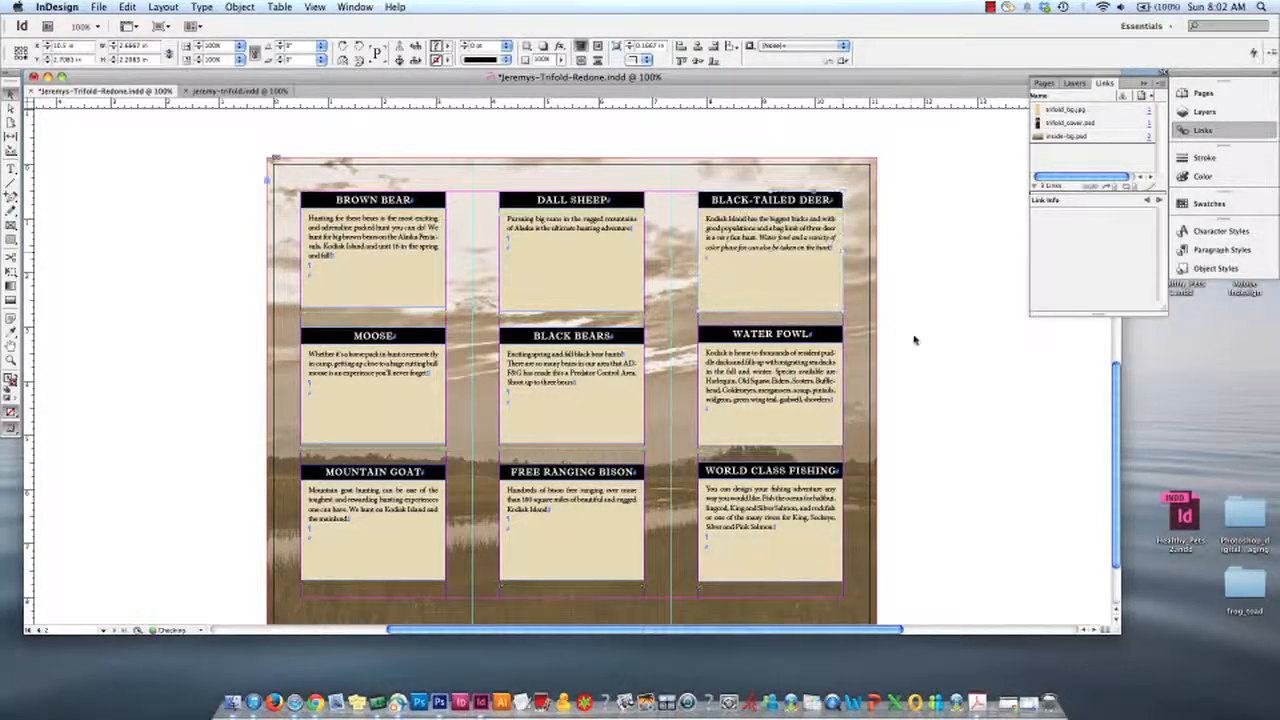
left_click(927, 352)
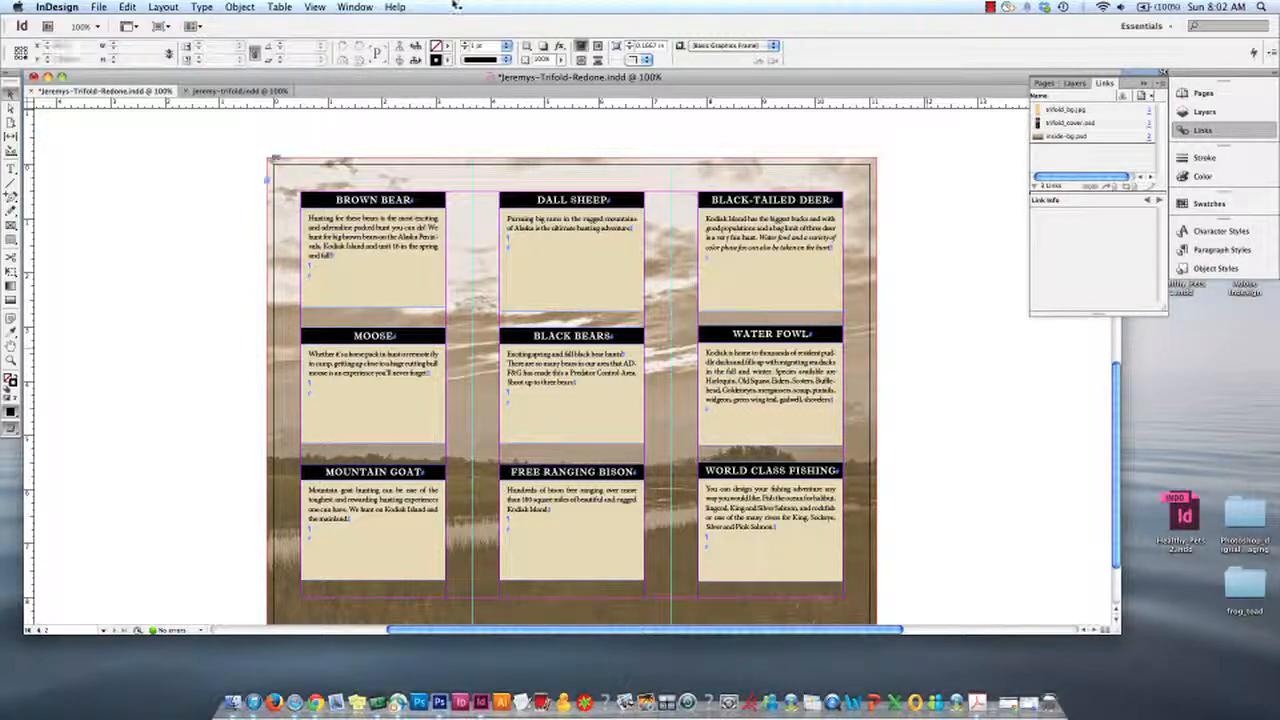
left_click(99, 7)
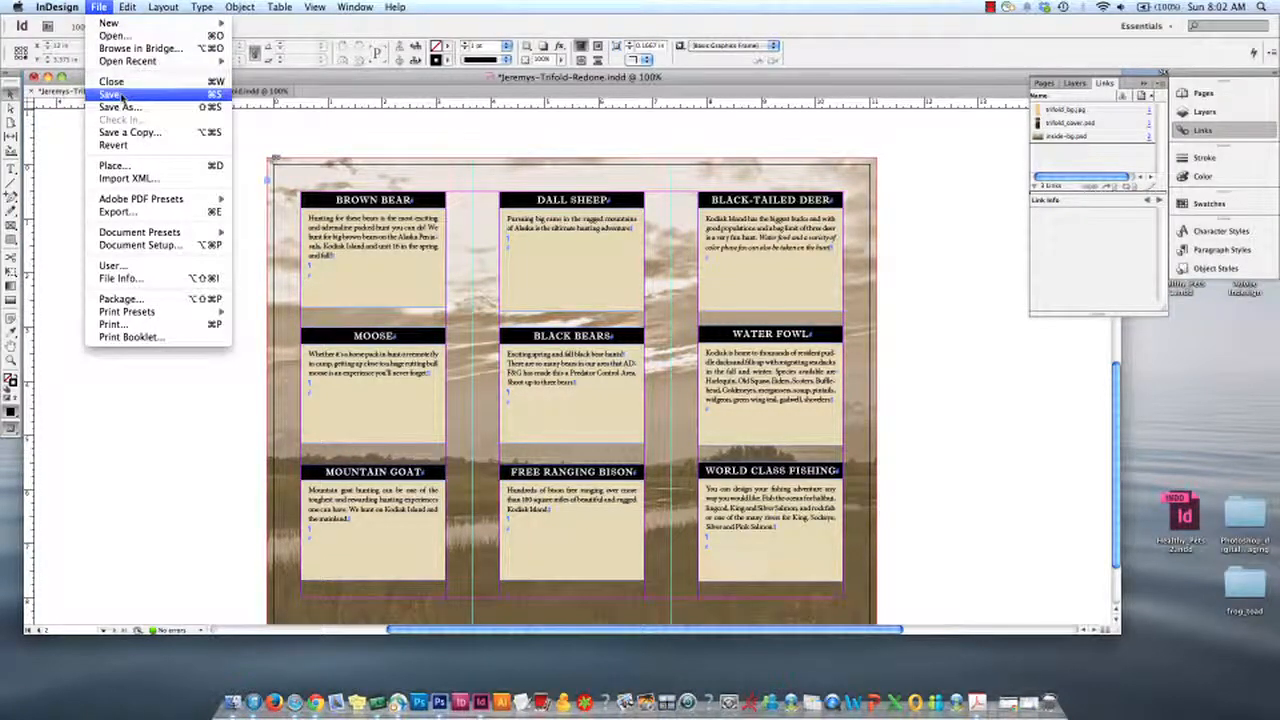
left_click(112, 94)
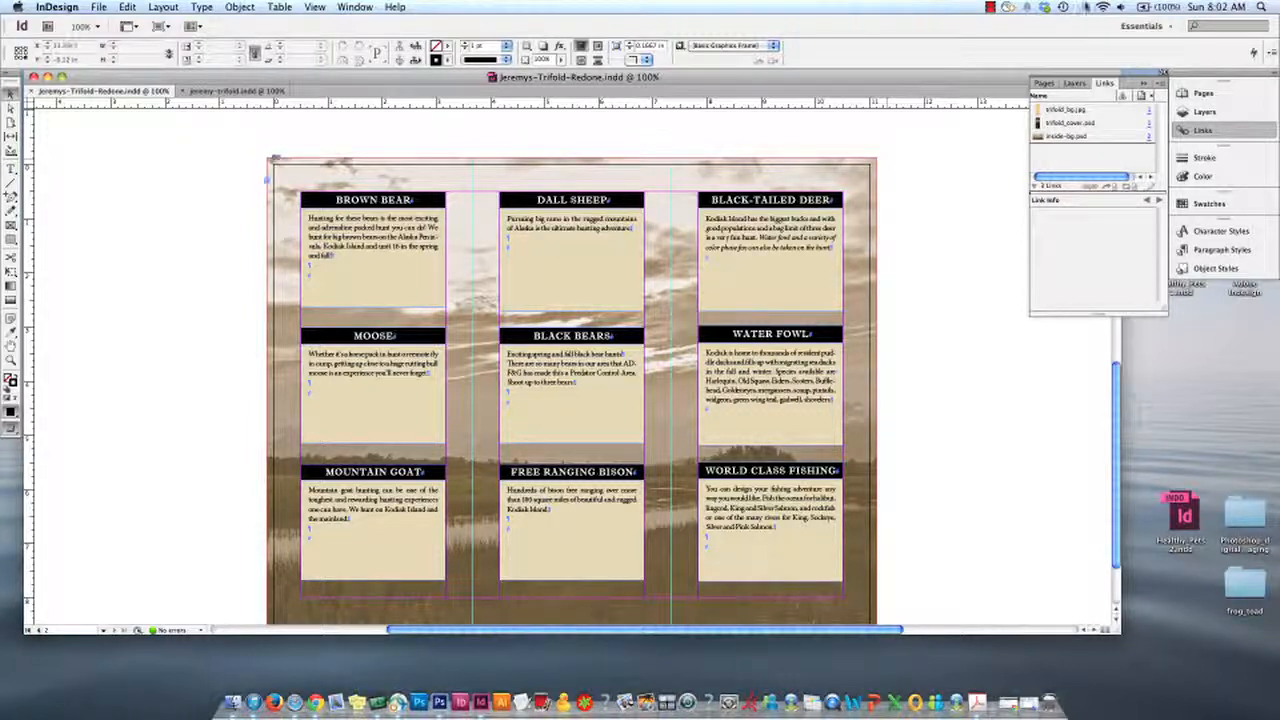
left_click(989, 7)
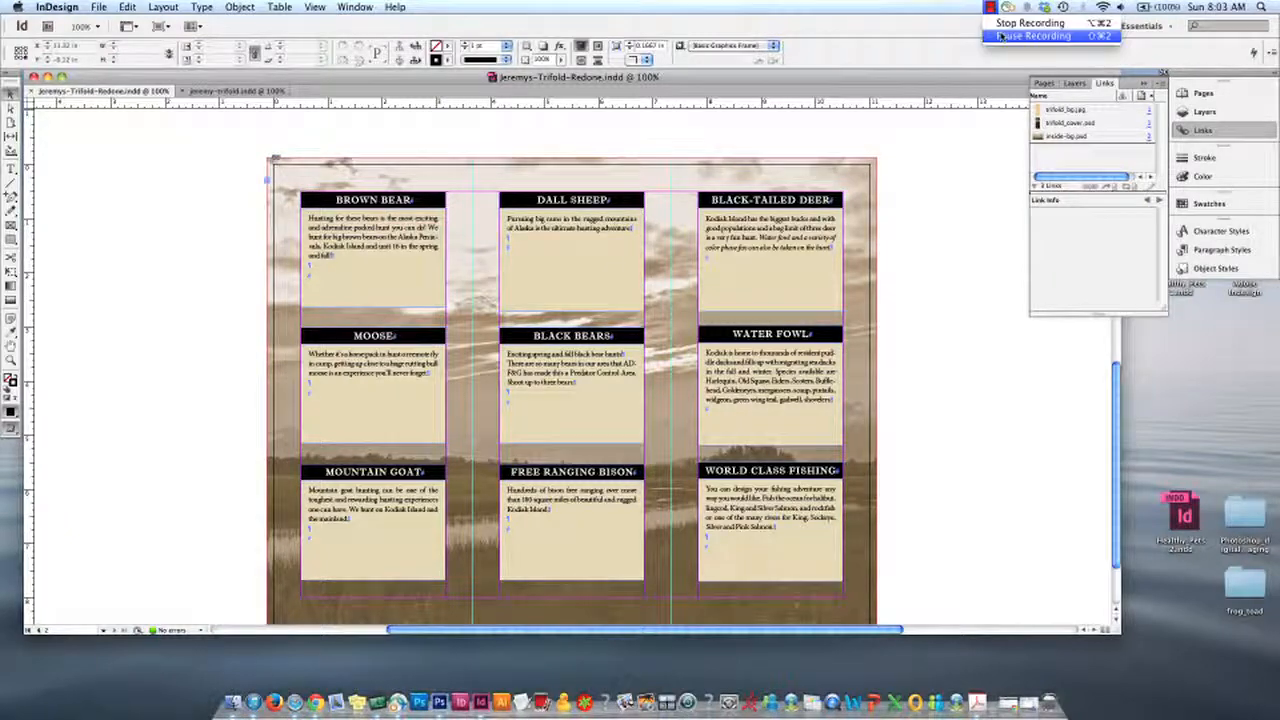
left_click(1030, 22)
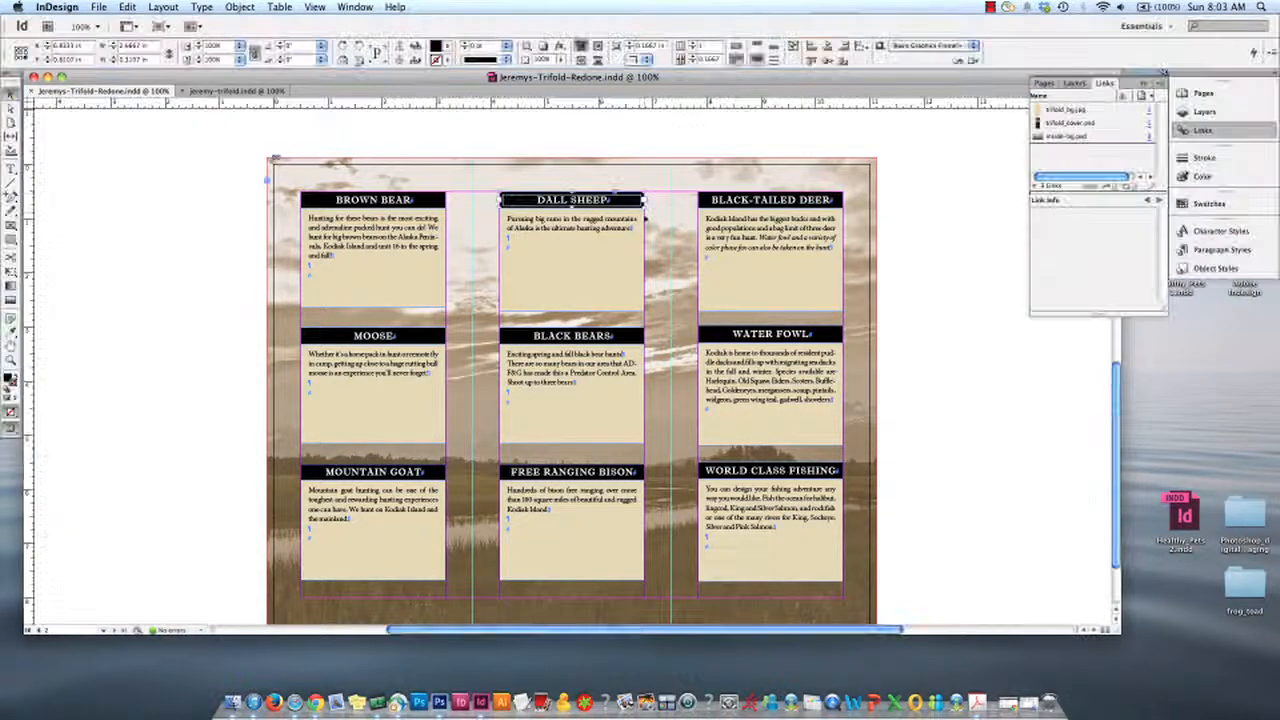
left_click(425, 203)
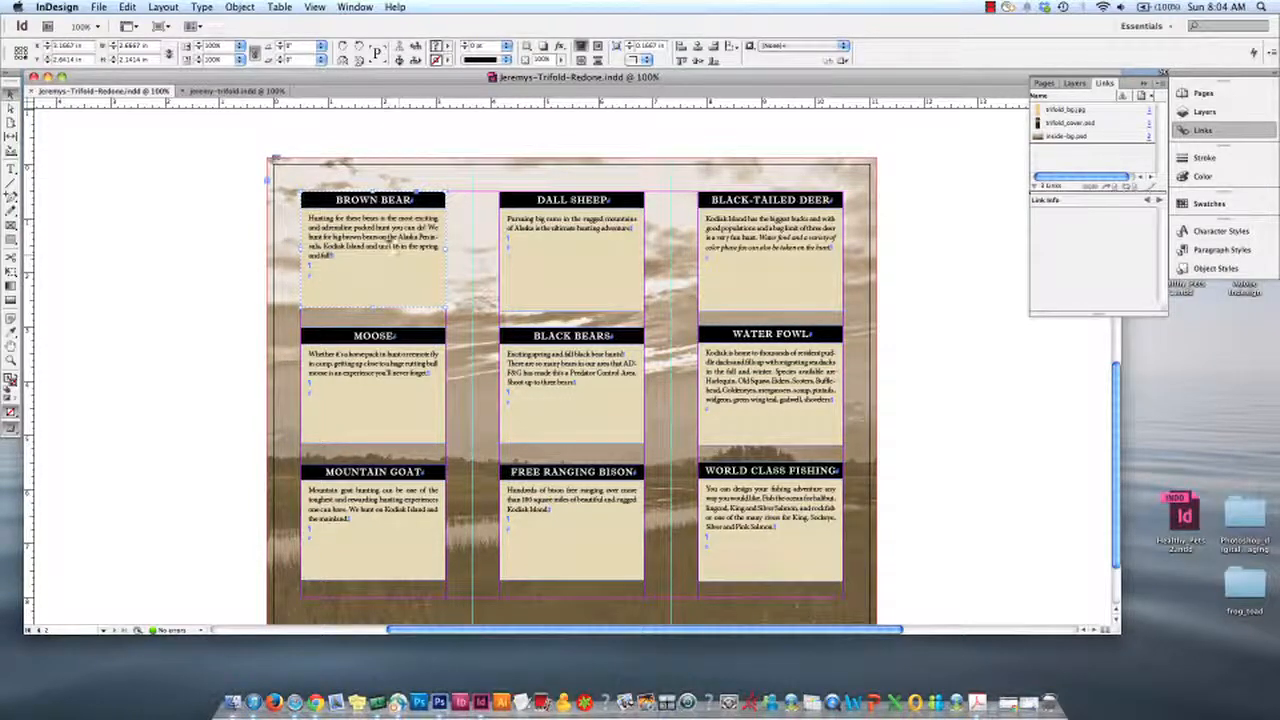
left_click(475, 133)
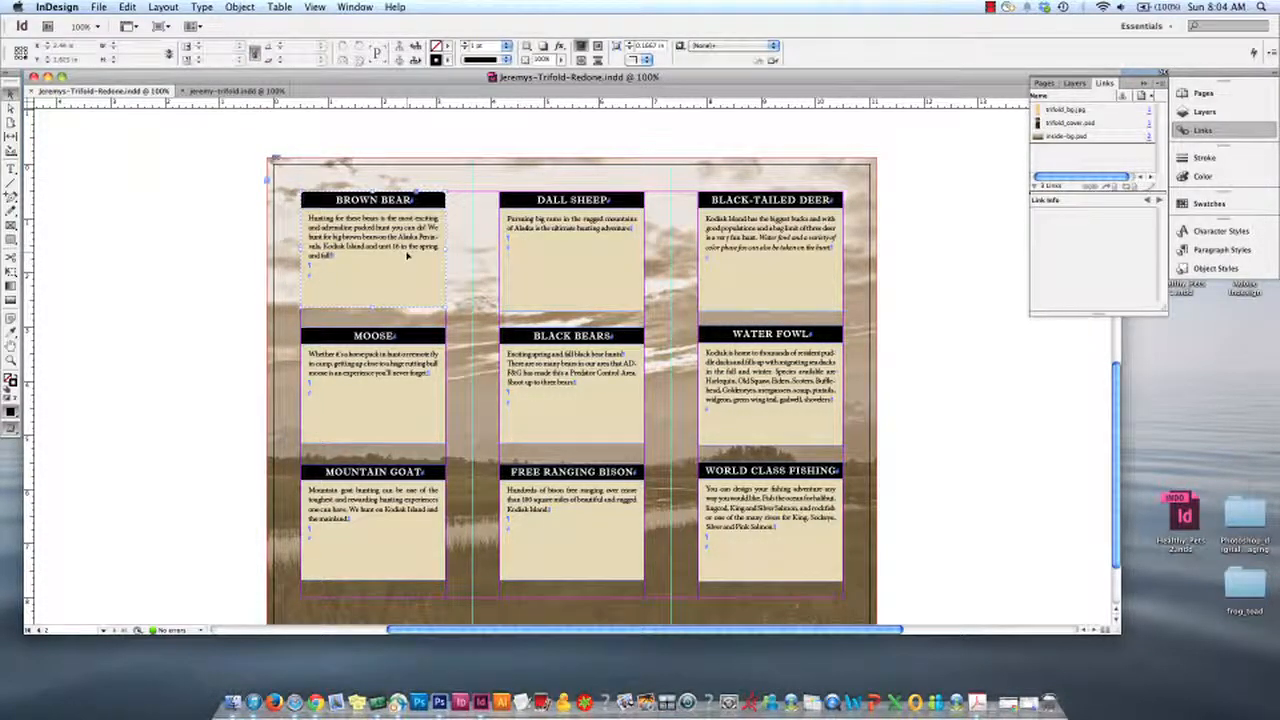
left_click(322, 284)
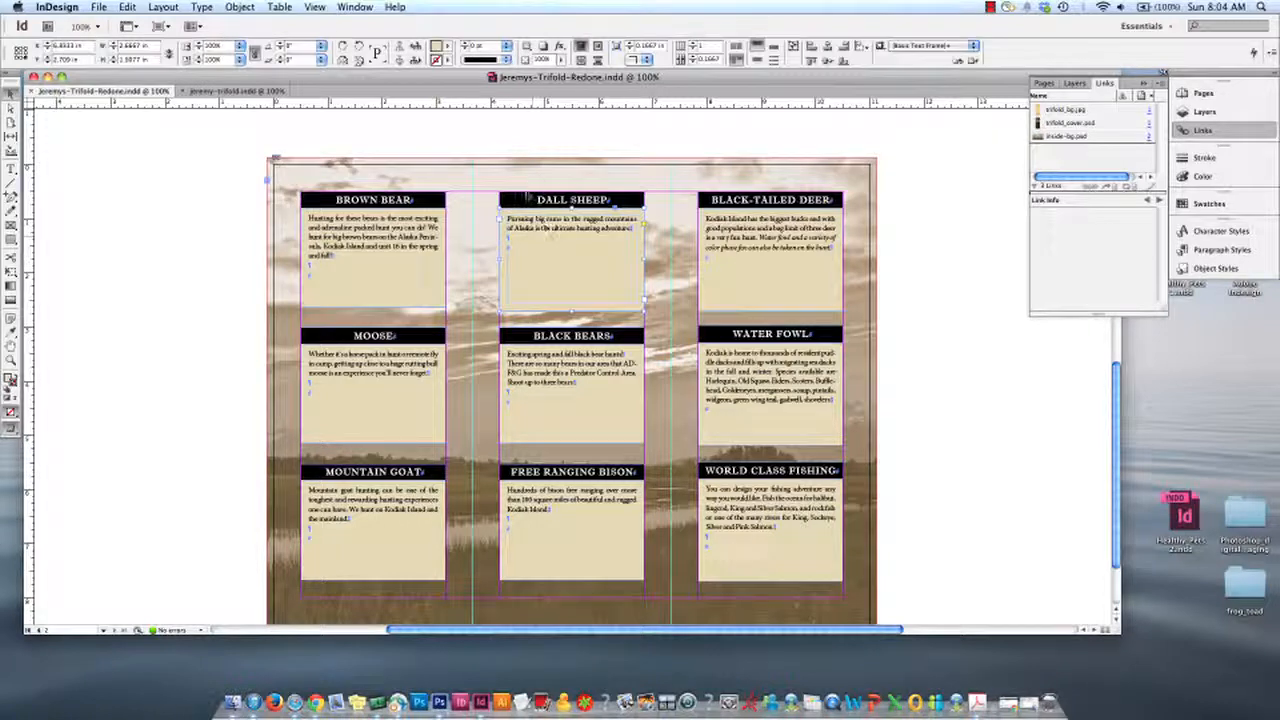
Step: Give the two bottom corners of the Dall Sheep body text frame the Inverse Rounded shape
left_click(543, 283)
left_click(543, 283)
left_click(240, 7)
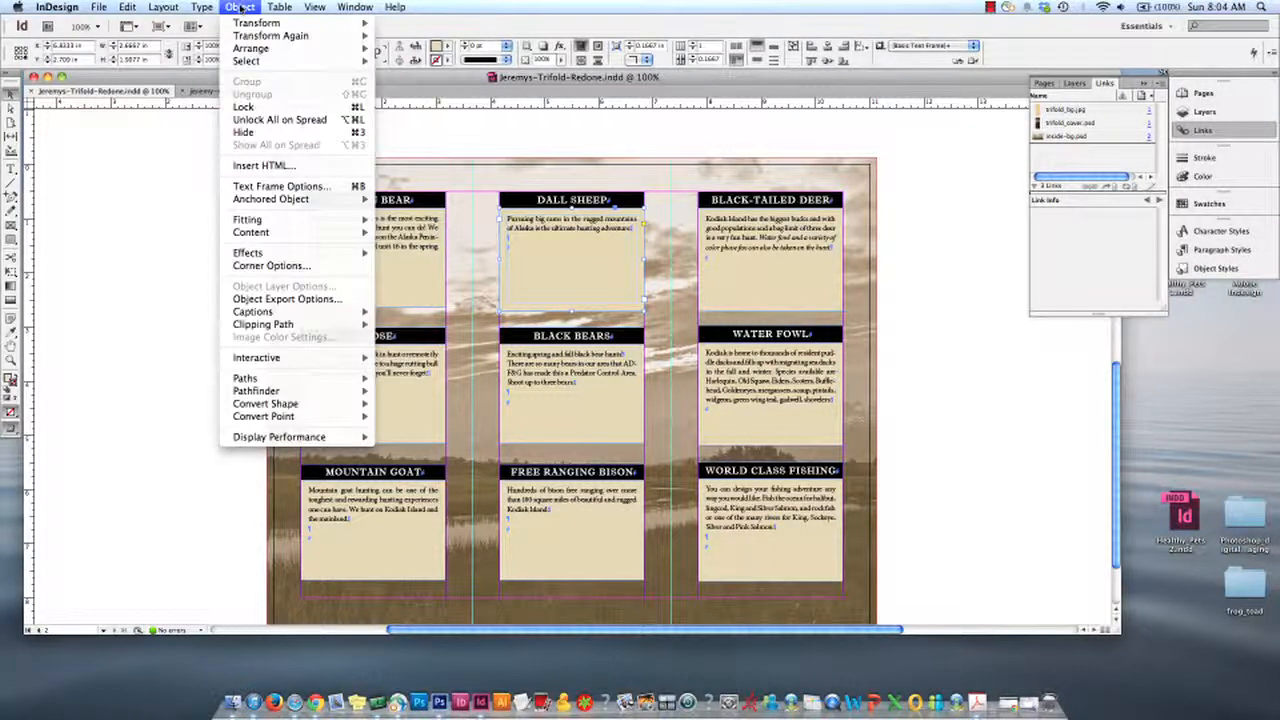
left_click(272, 266)
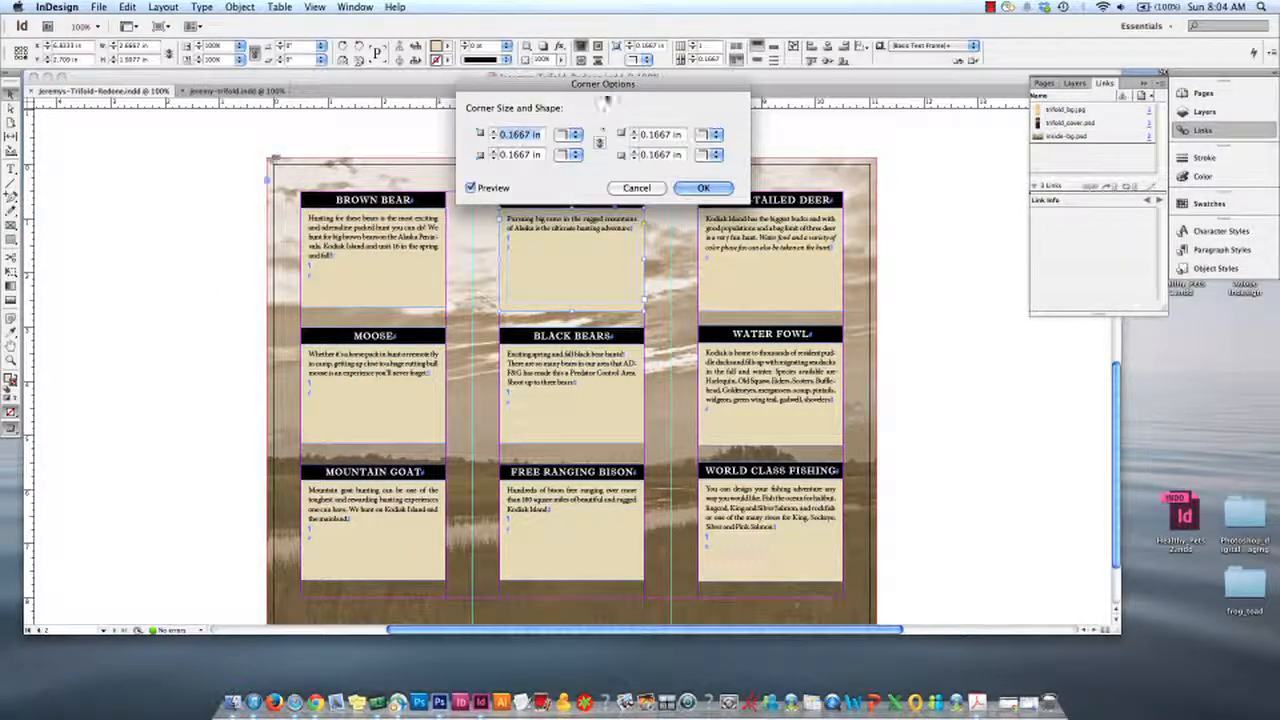
left_click_drag(605, 85, 928, 142)
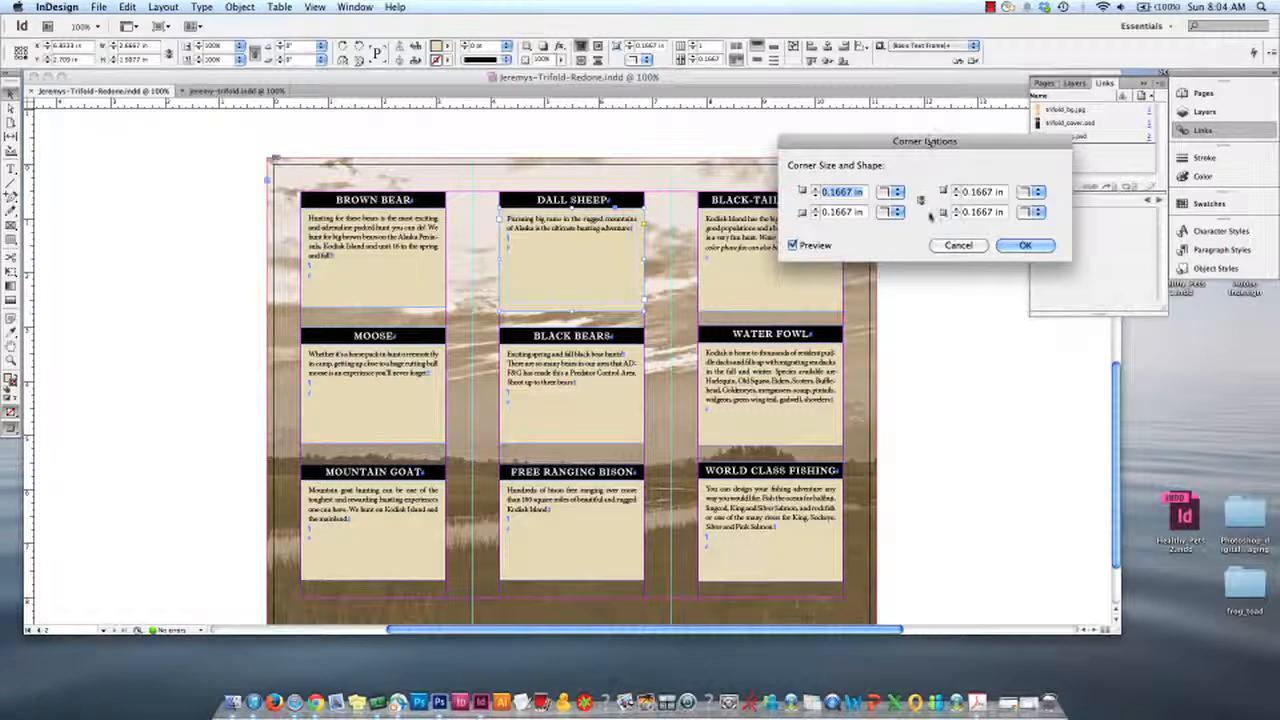
left_click(898, 212)
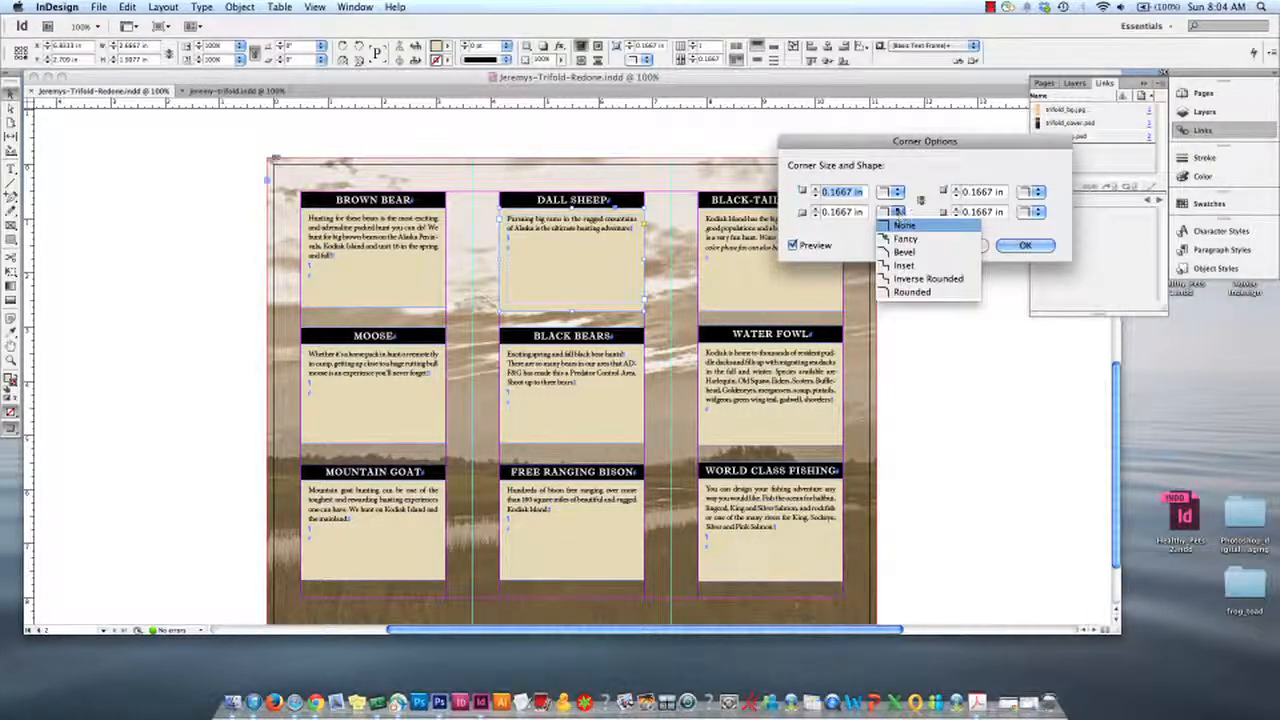
left_click(905, 278)
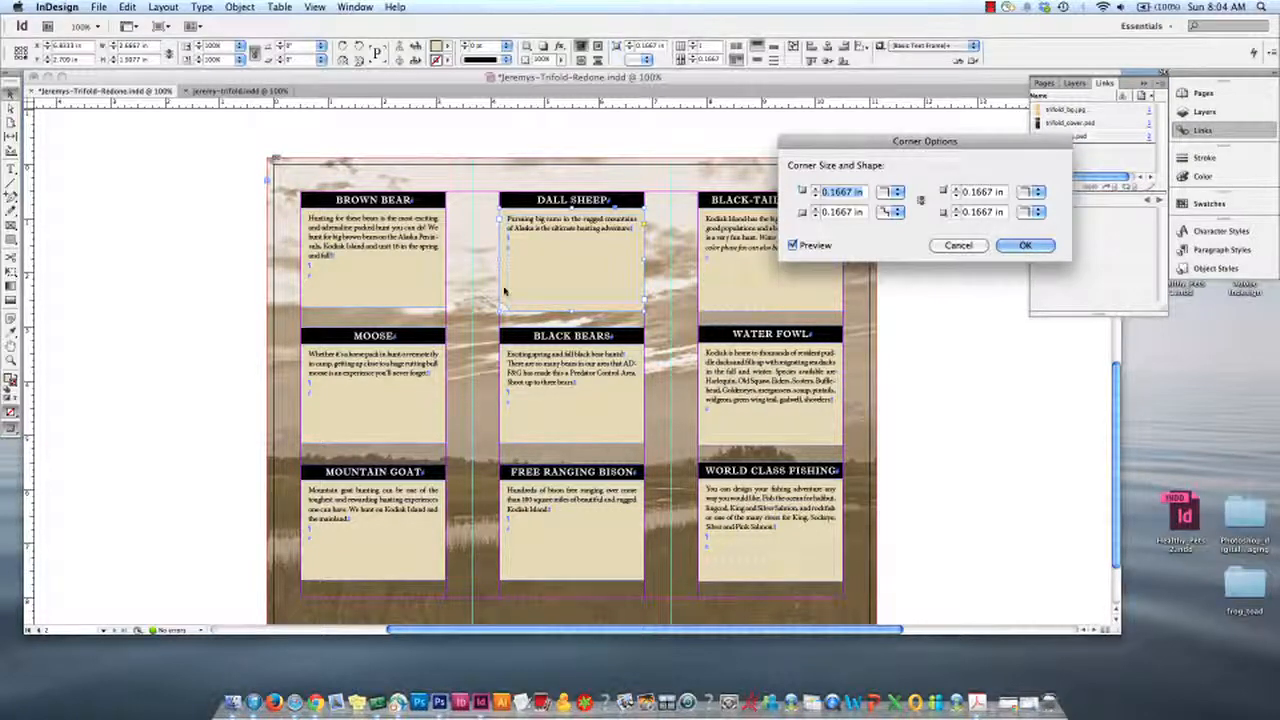
left_click(1038, 212)
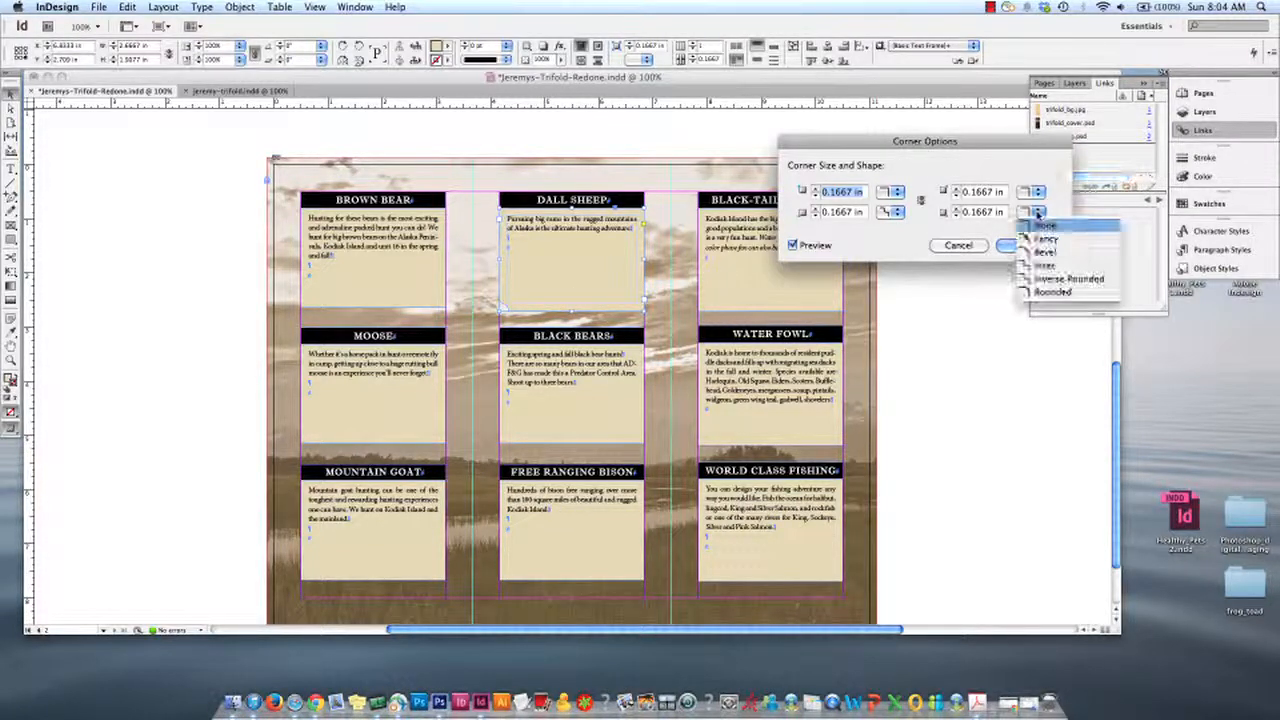
left_click(1066, 278)
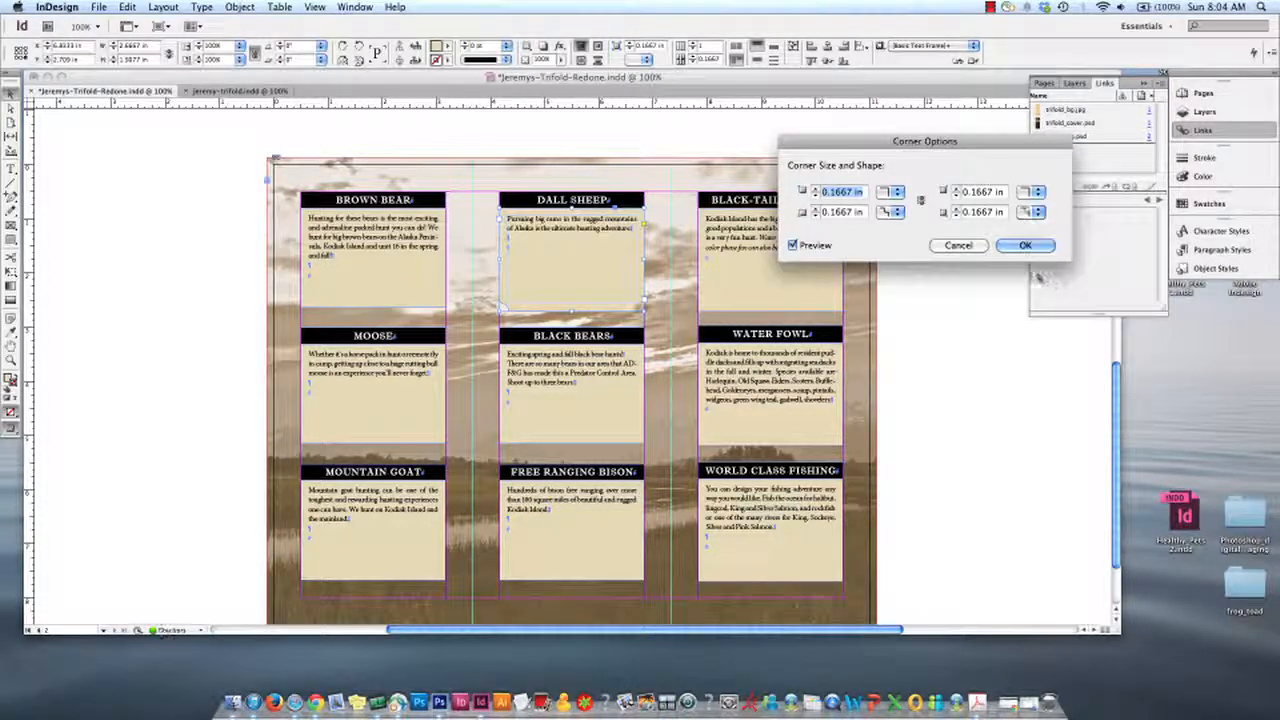
left_click(1018, 245)
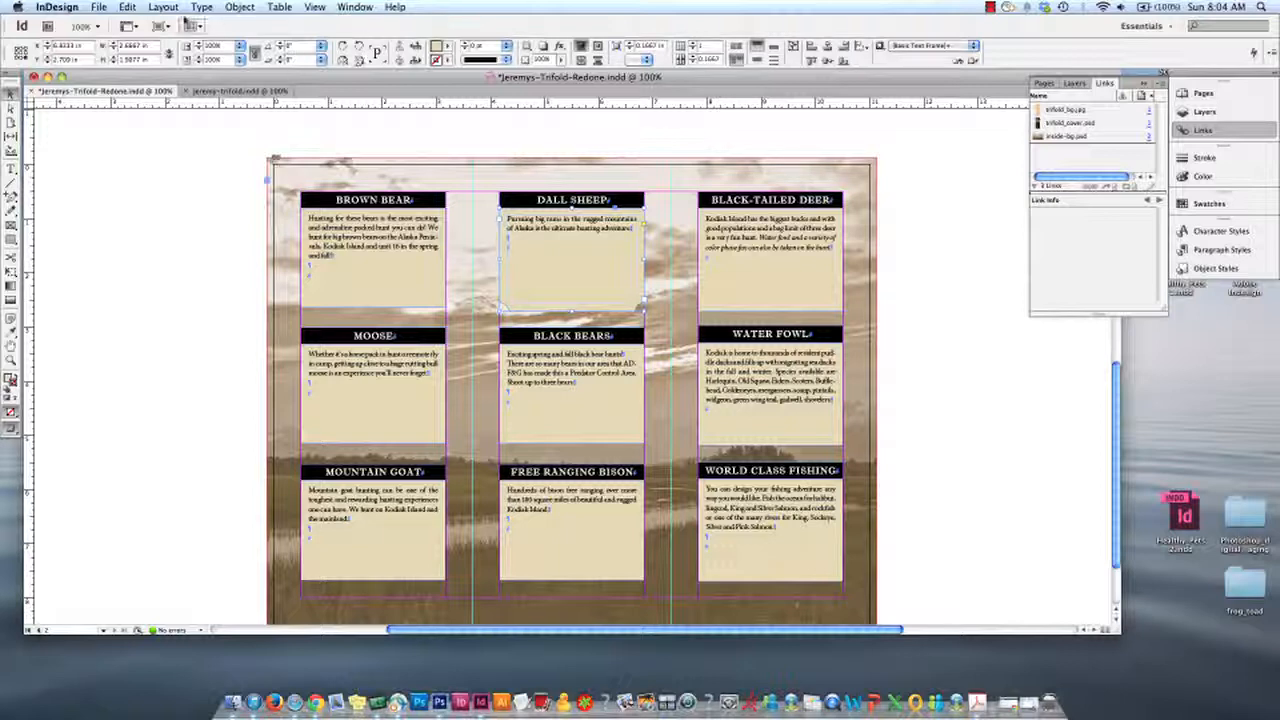
Step: Add a drop shadow to the Dall Sheep body text frame, keeping the frame in view beside the effect settings
left_click(239, 7)
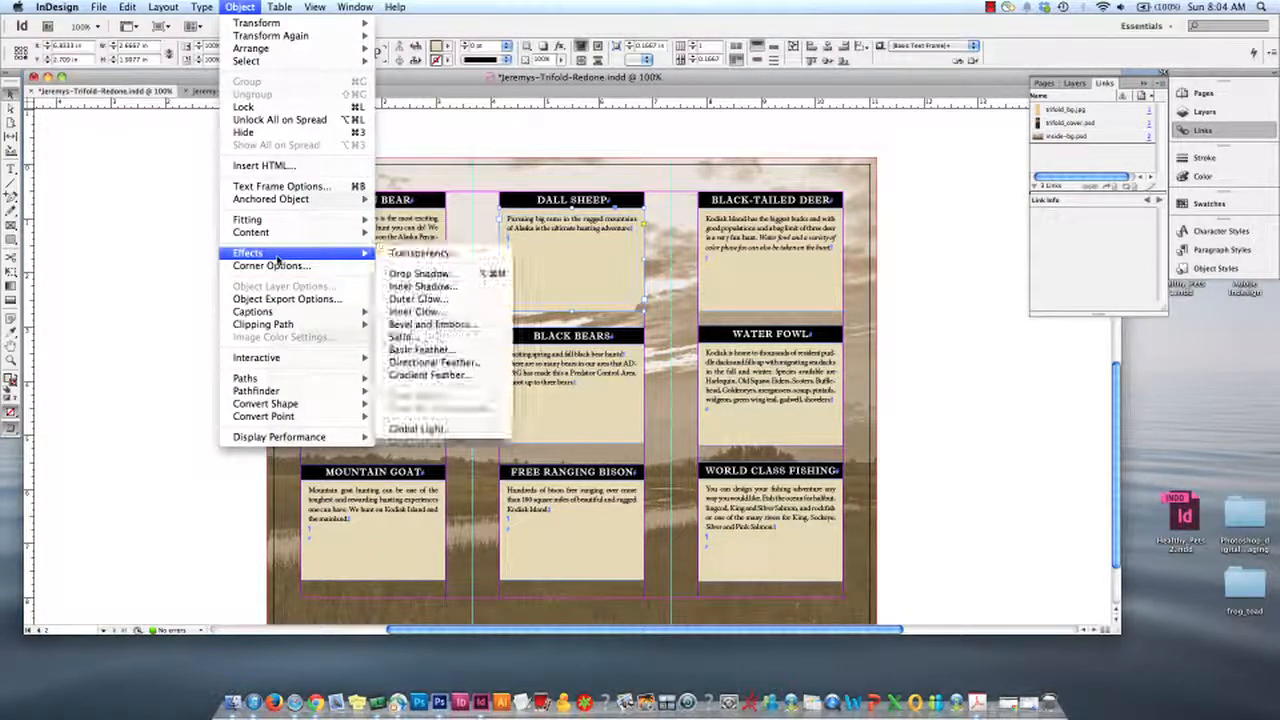
mouse_move(363, 257)
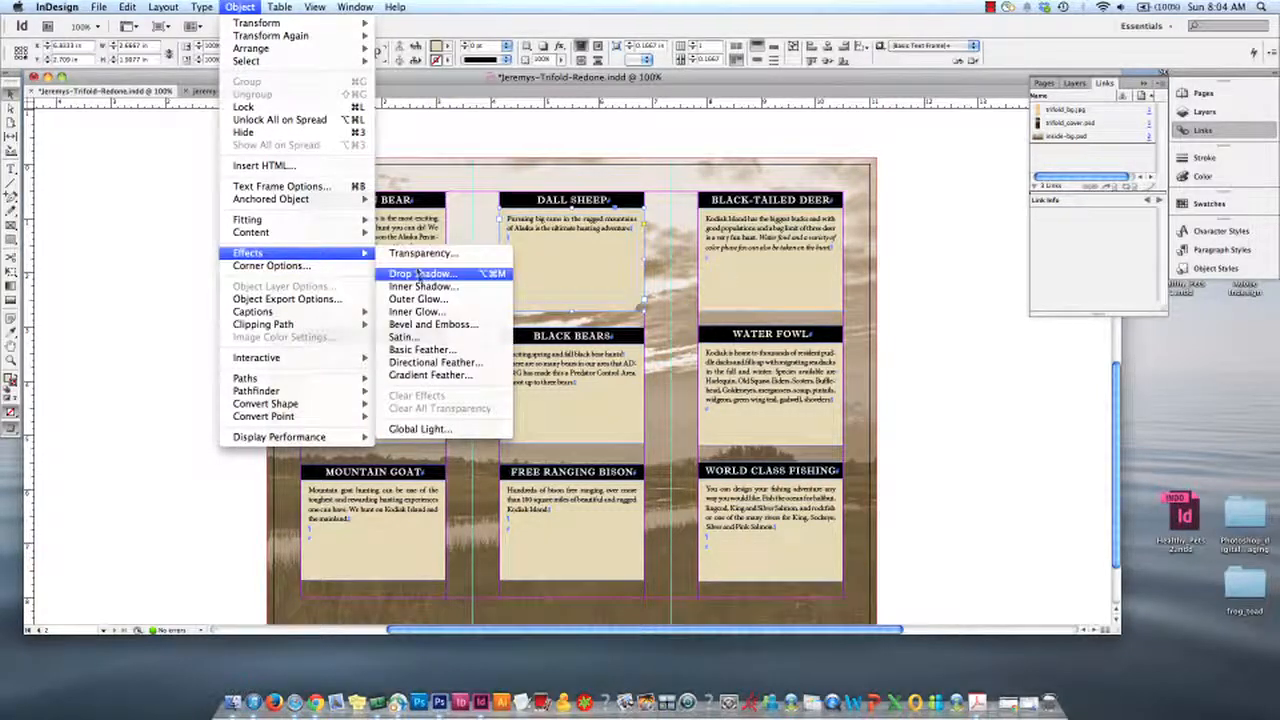
left_click(420, 274)
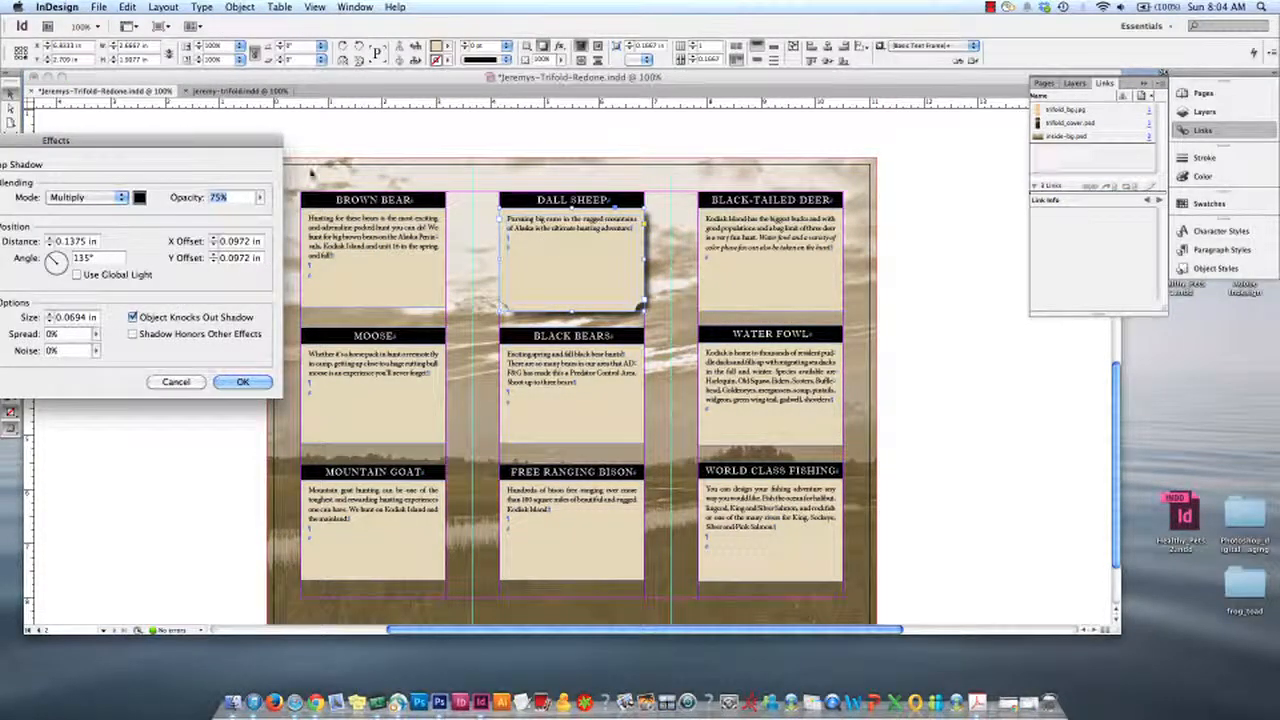
left_click_drag(250, 140, 573, 156)
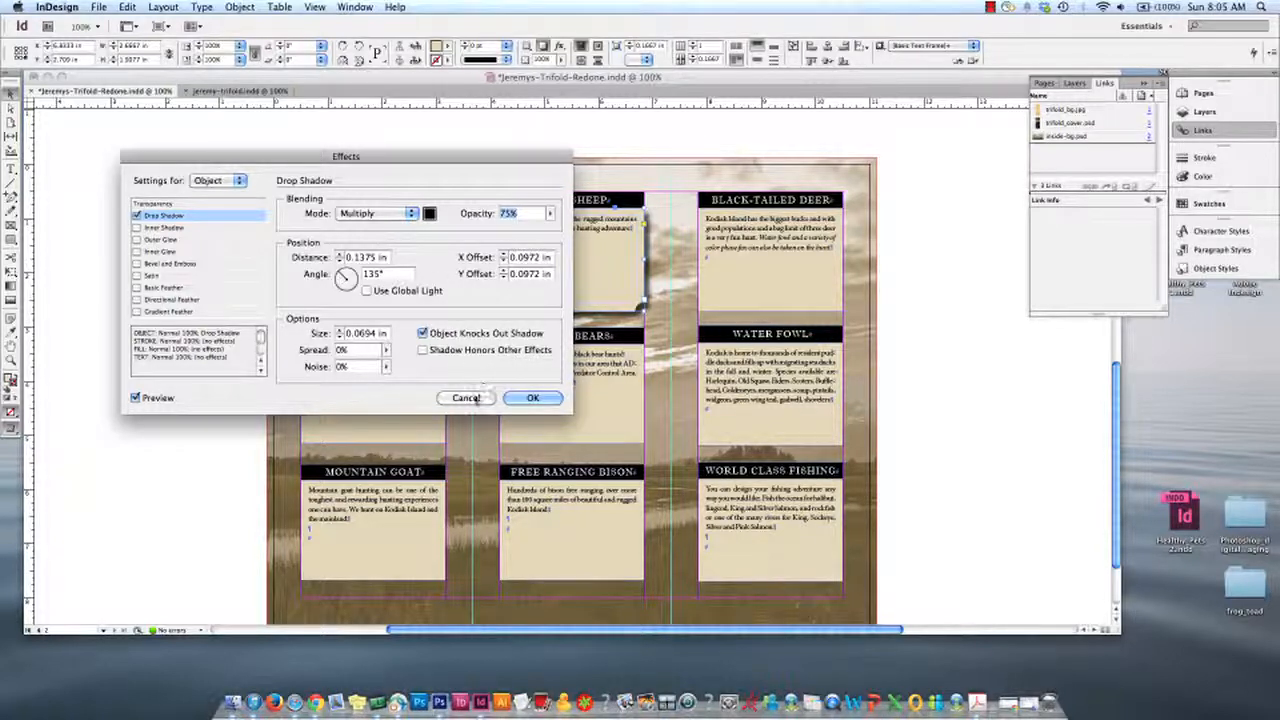
left_click_drag(423, 158, 279, 155)
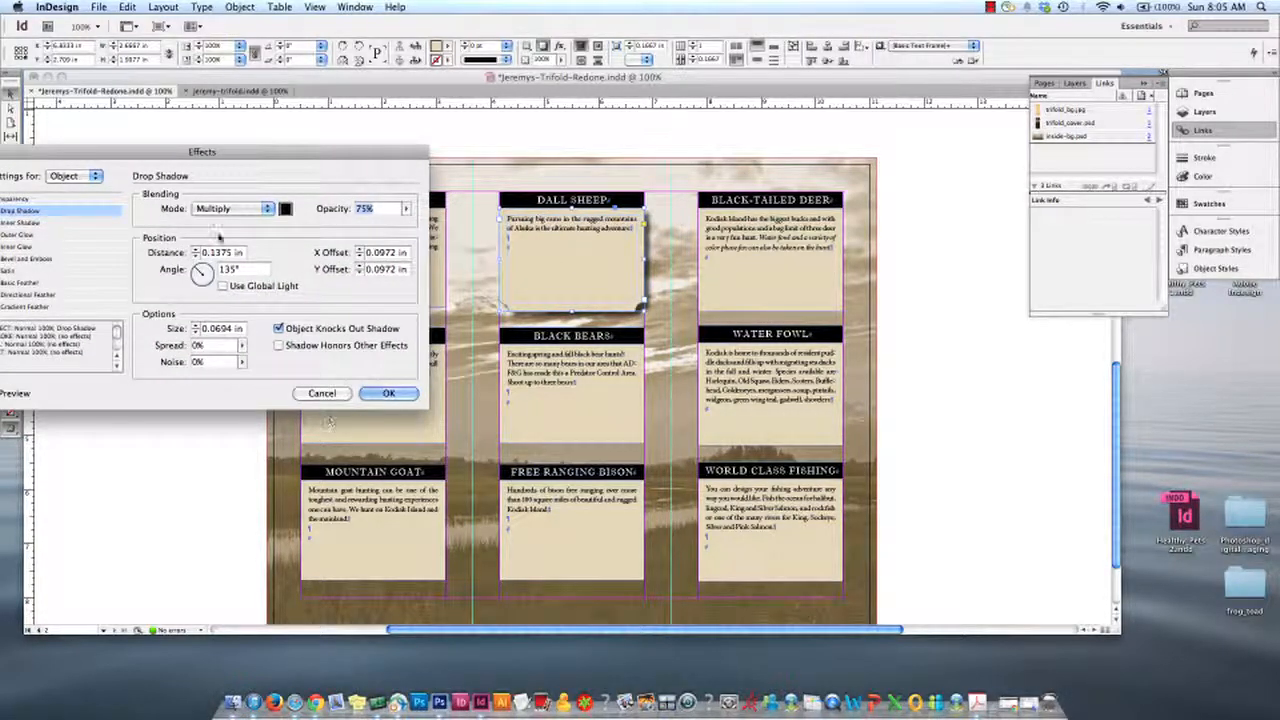
Step: Set the Dall Sheep frame's drop shadow distance to 0.0625 in, apply the effect and deselect the frame
left_click(196, 256)
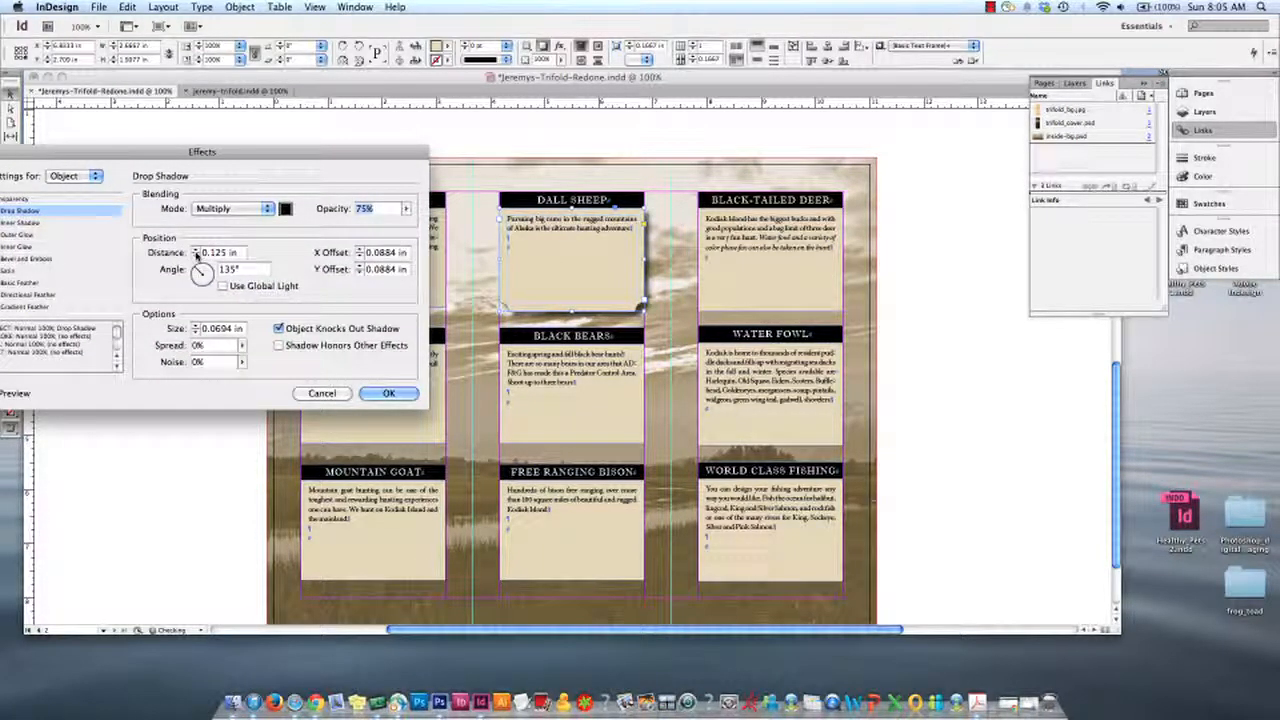
left_click(196, 249)
left_click(196, 249)
left_click(196, 249)
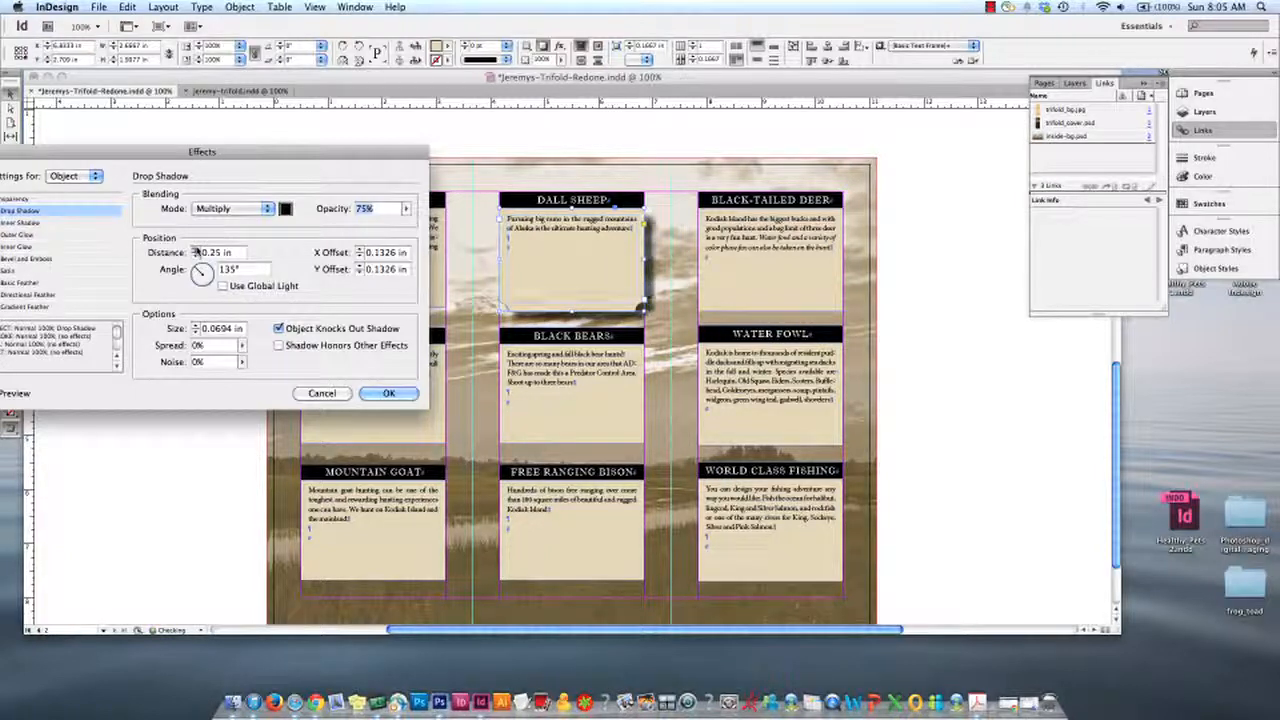
left_click(196, 249)
left_click(196, 256)
left_click(196, 256)
left_click(196, 256)
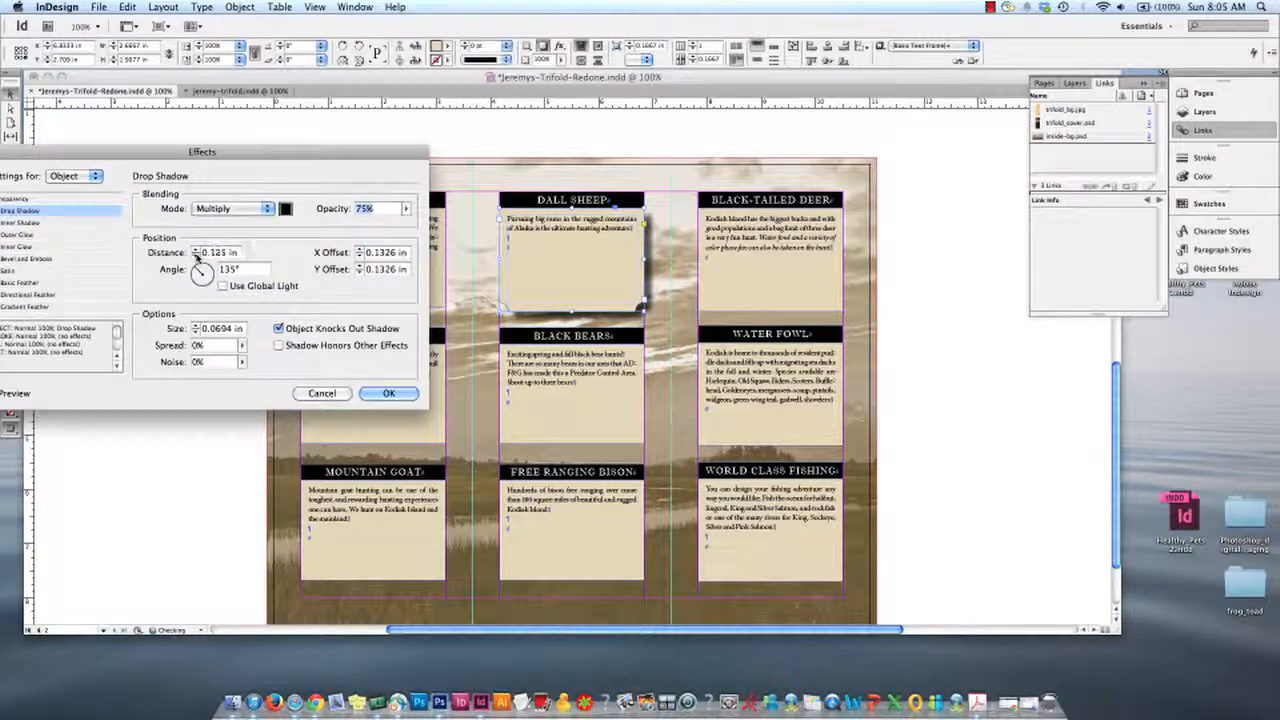
left_click(196, 256)
left_click(196, 256)
left_click(196, 256)
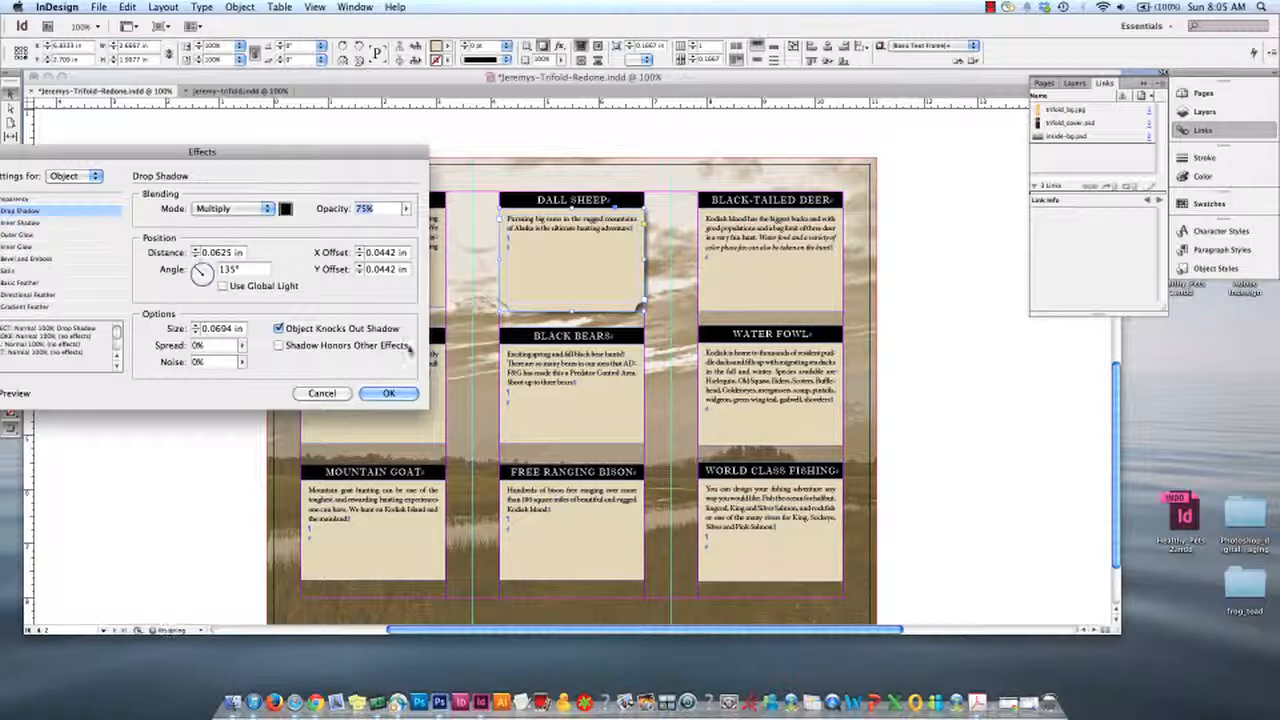
left_click(405, 392)
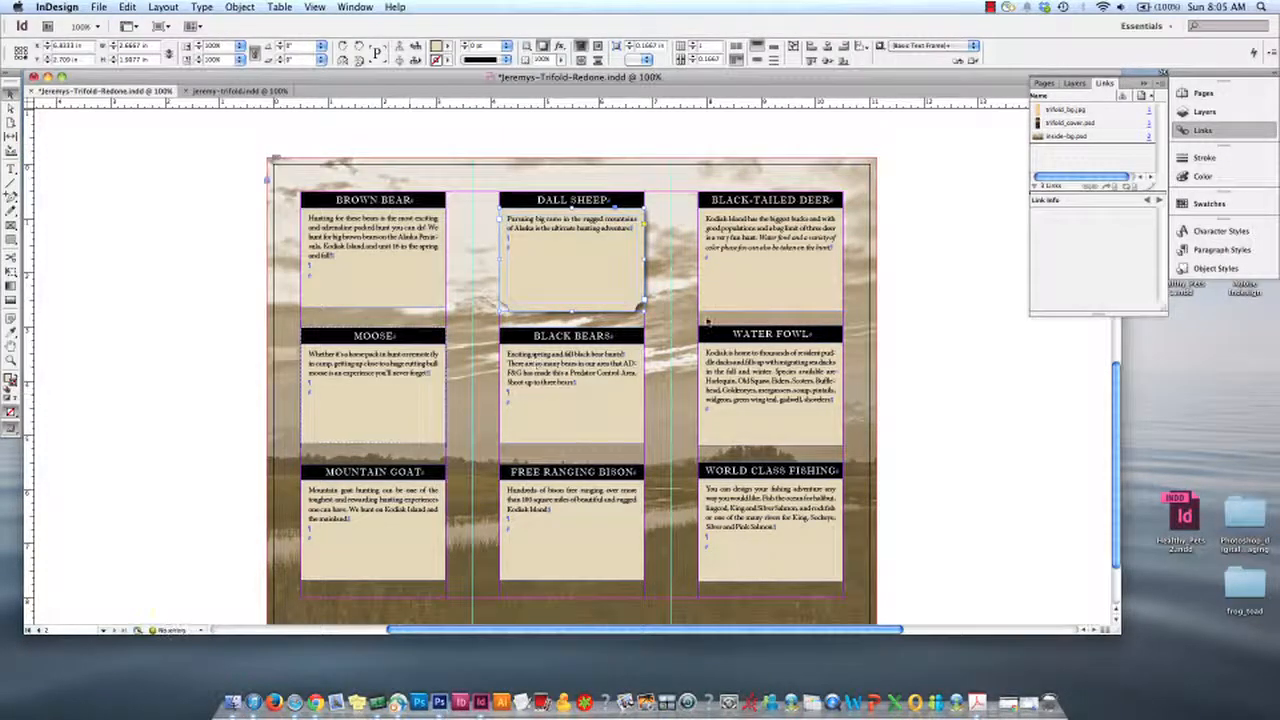
left_click(920, 245)
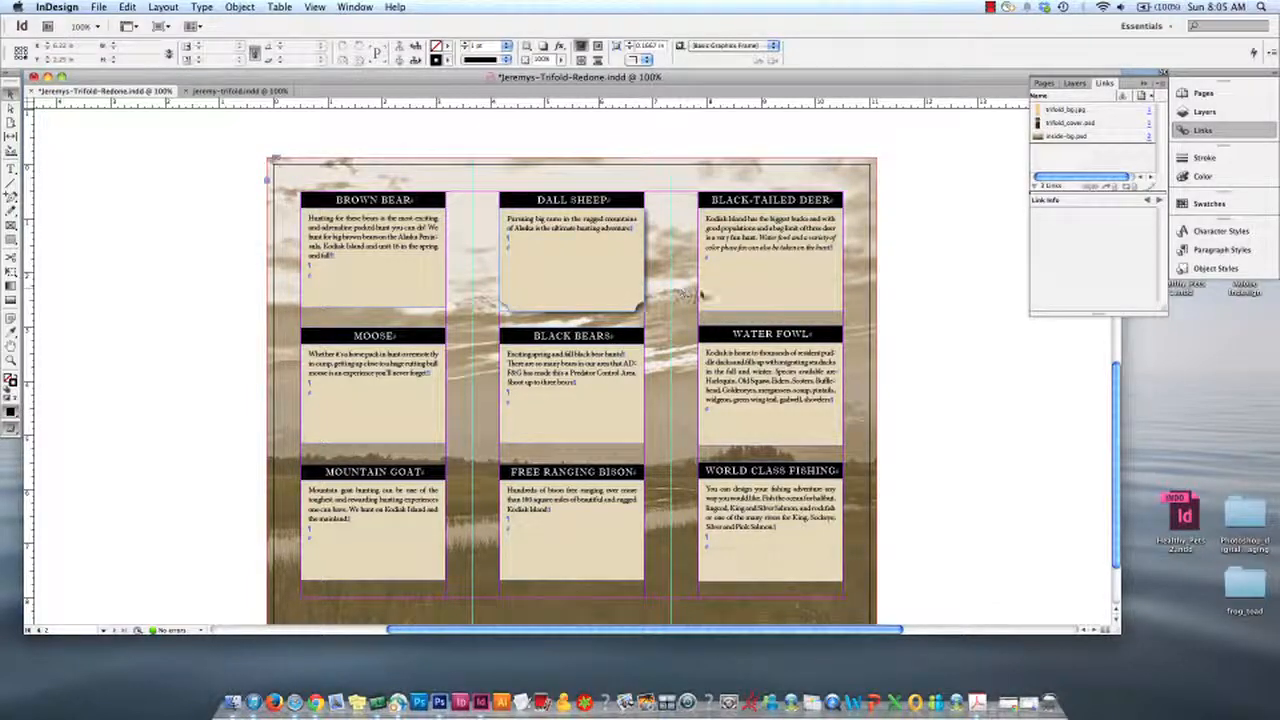
left_click(749, 277)
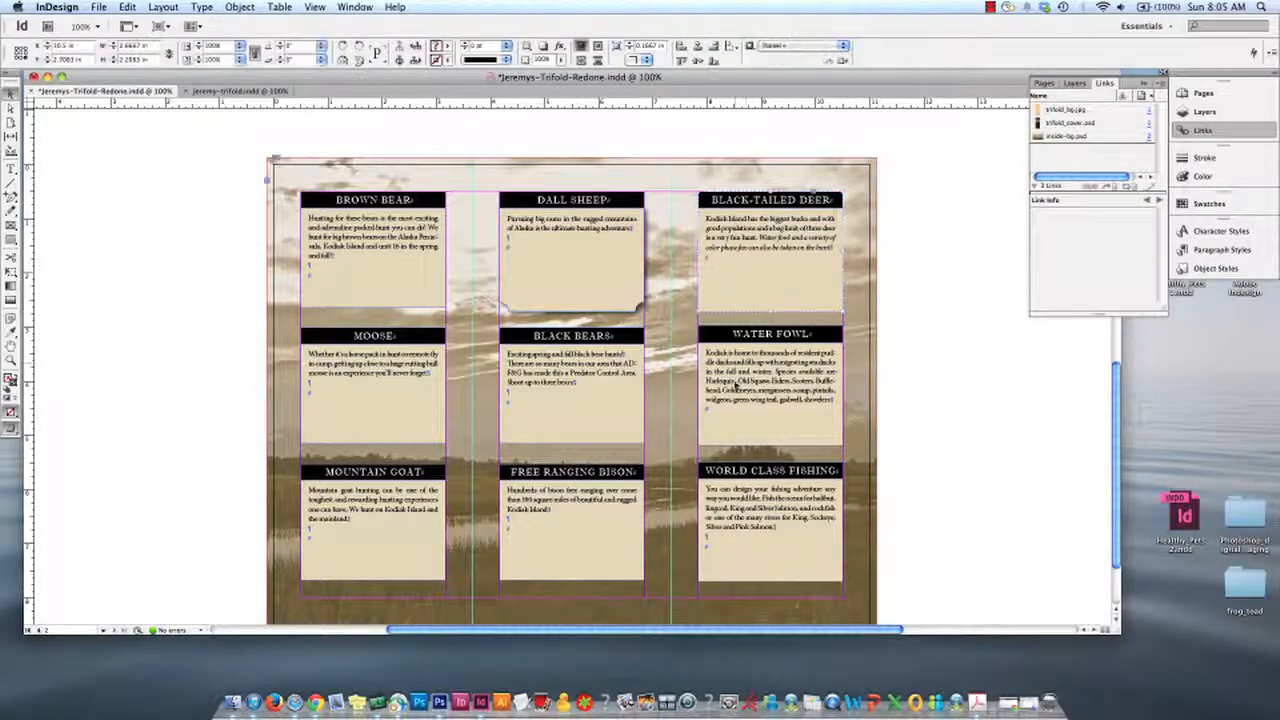
left_click(739, 418)
left_click(386, 393)
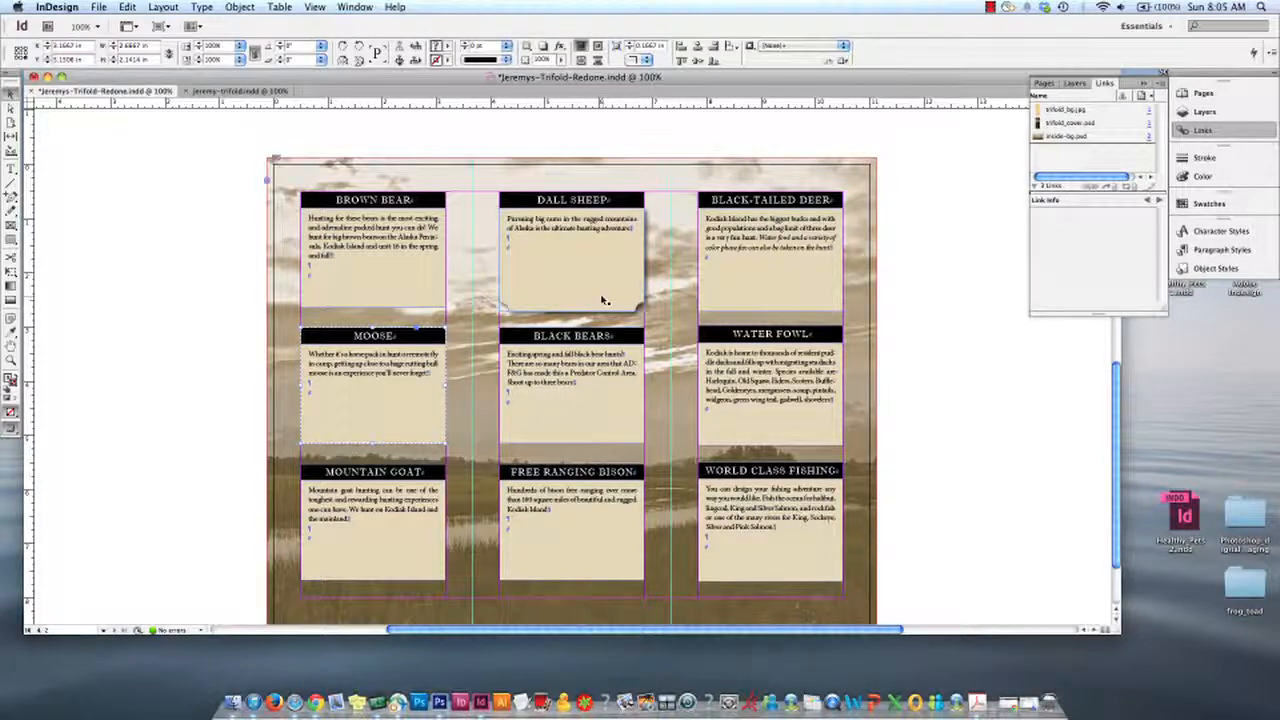
Step: Create a new object style from the formatted Dall Sheep body text frame
left_click(604, 300)
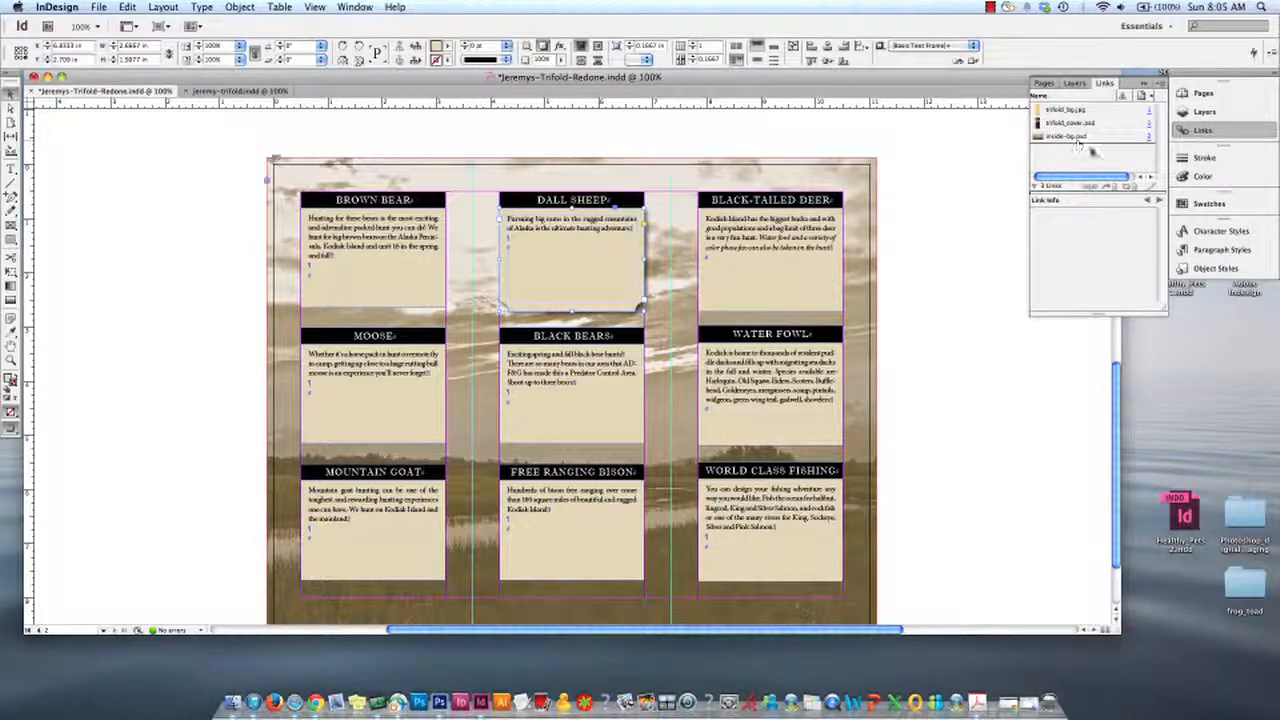
left_click(1206, 270)
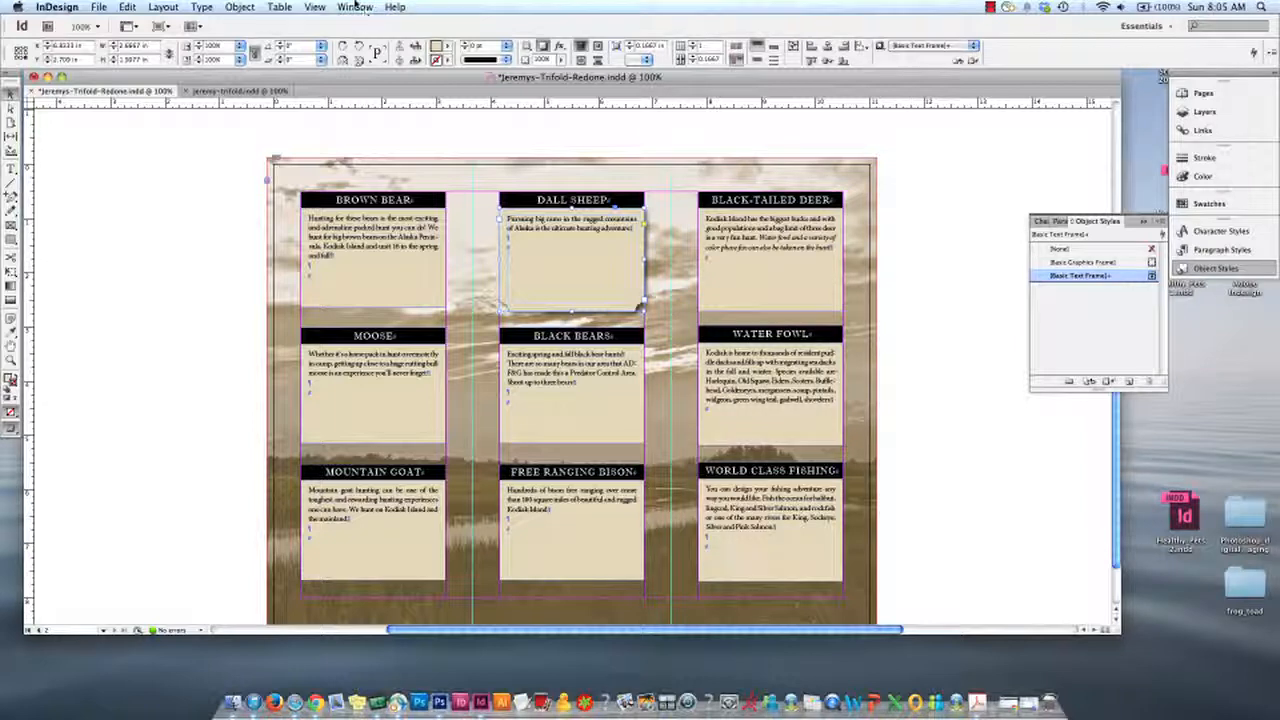
left_click(358, 7)
mouse_move(395, 260)
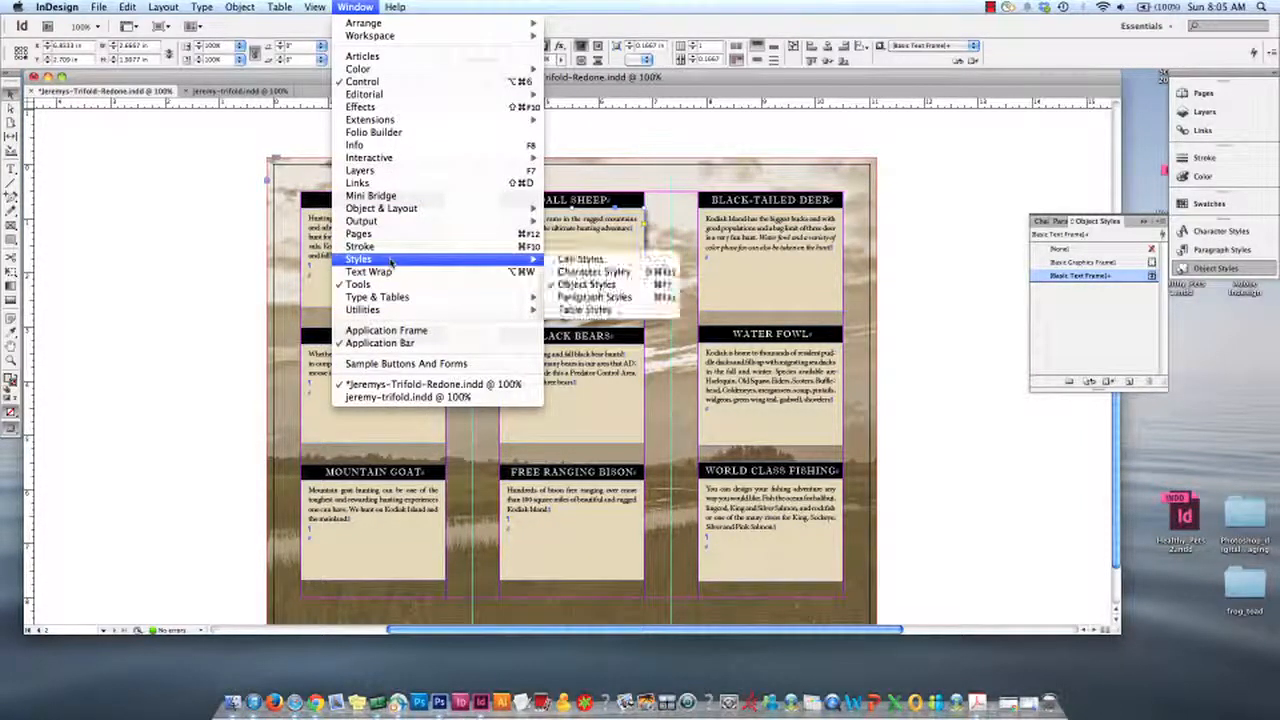
left_click(1096, 311)
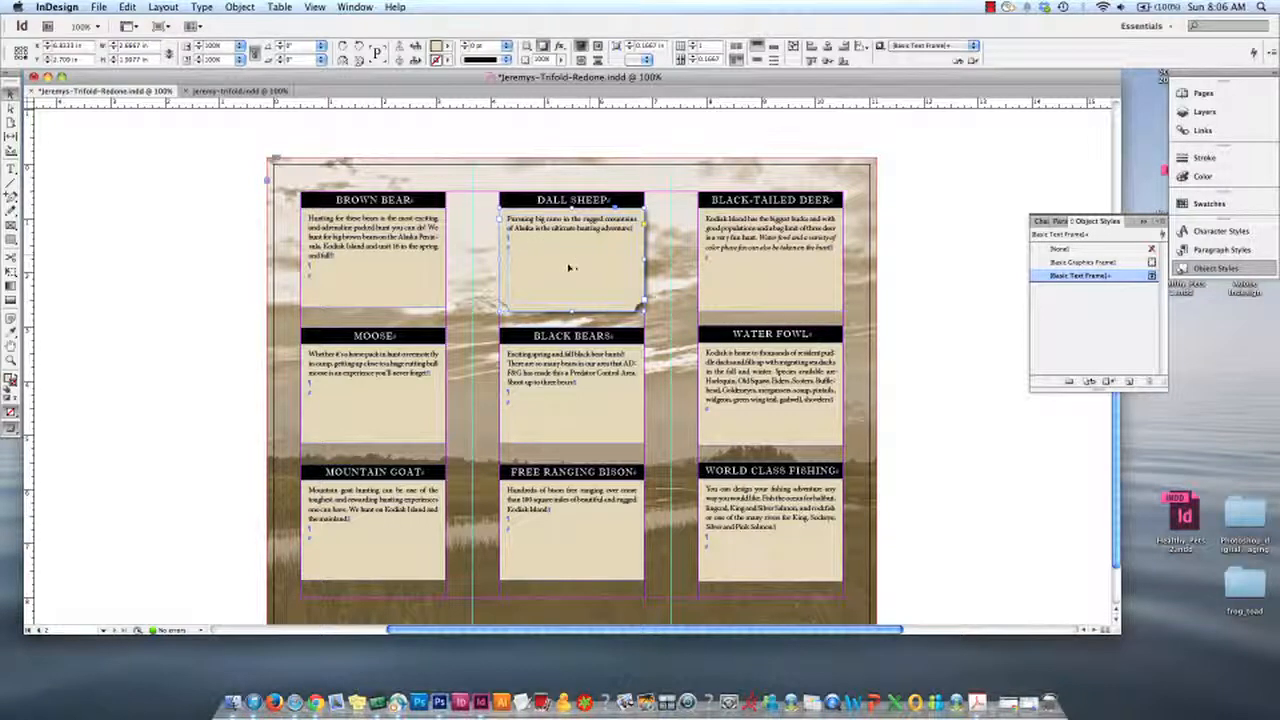
left_click(1130, 383)
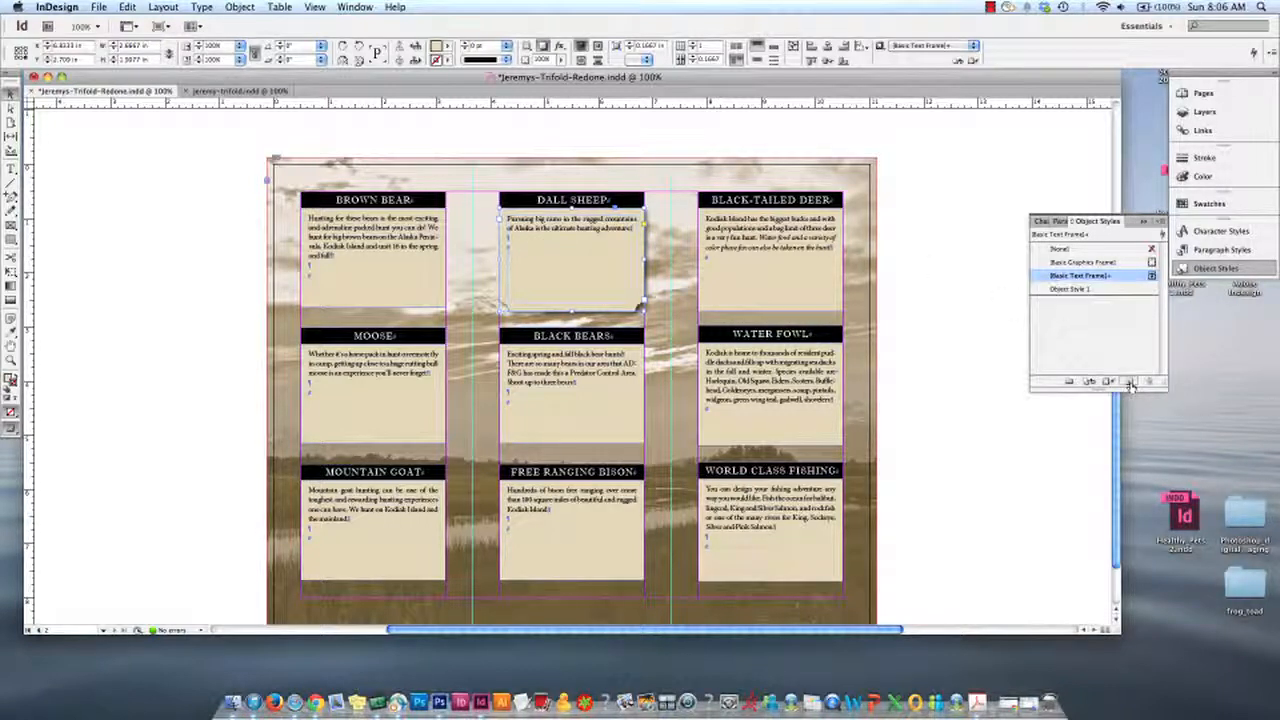
Step: Apply the new object style to the Dall Sheep body frame and name the style "text frame game"
double_click(1068, 290)
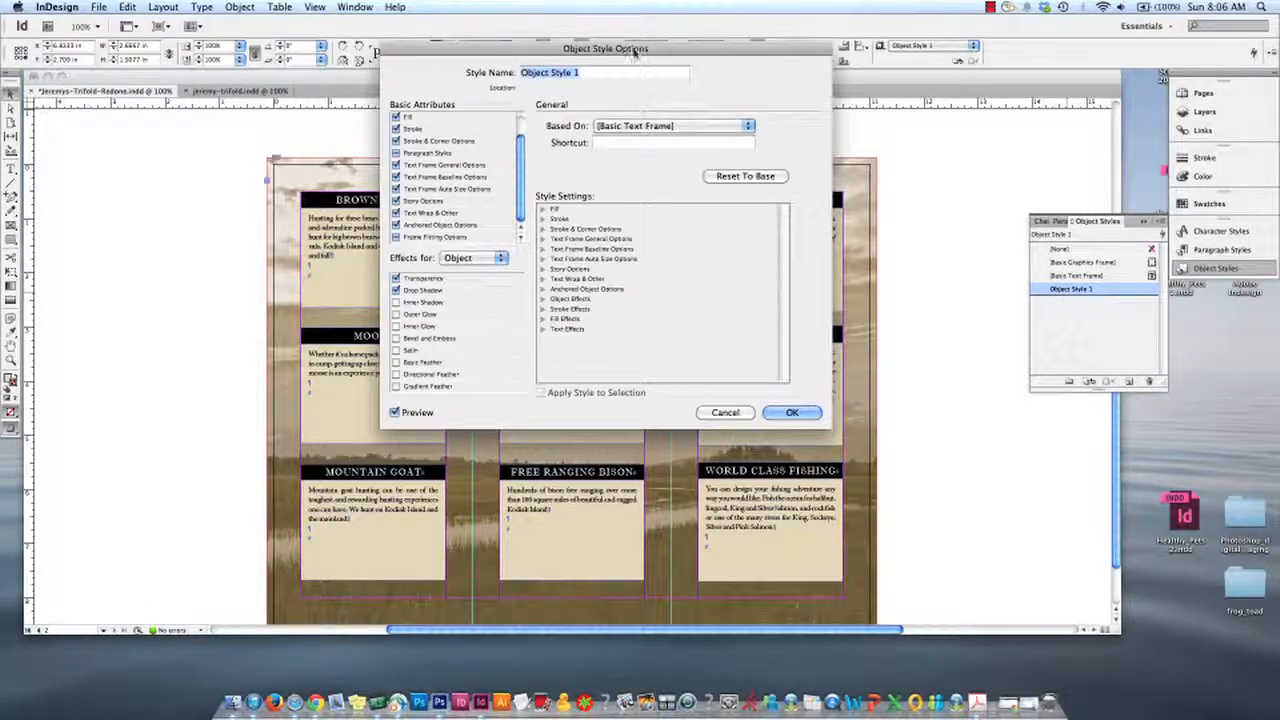
left_click_drag(673, 39, 1063, 151)
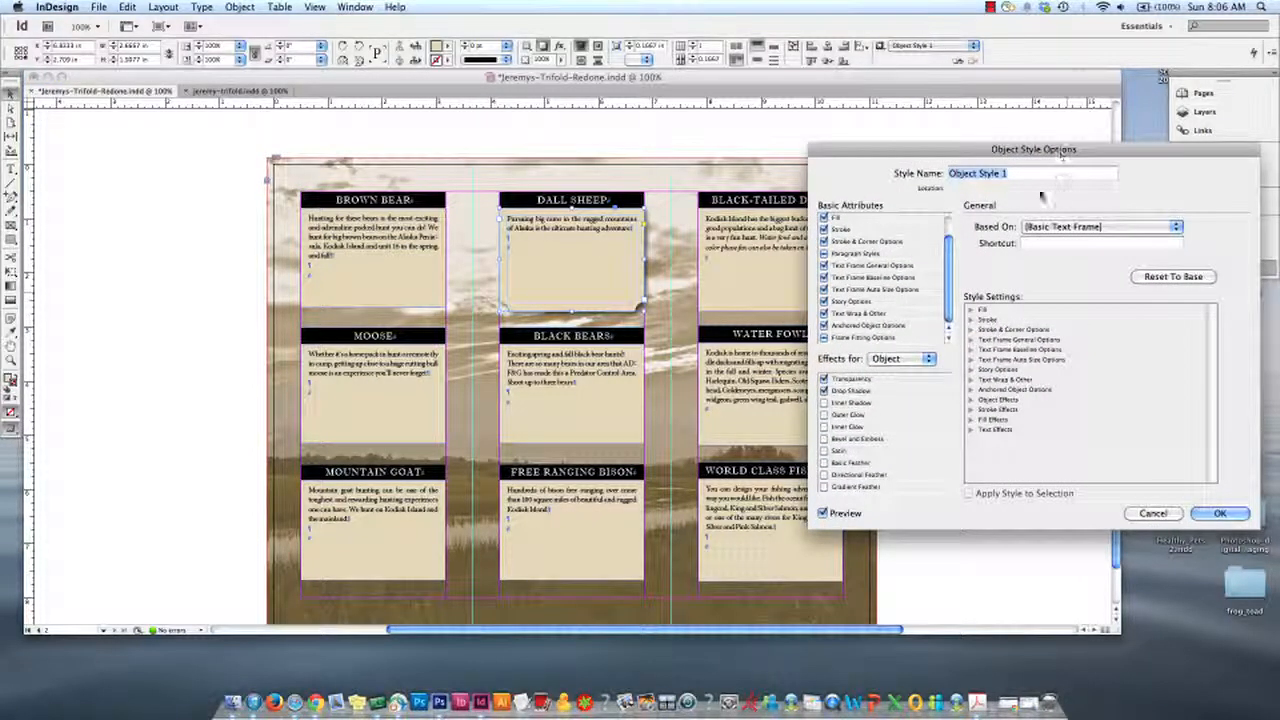
type("Ge")
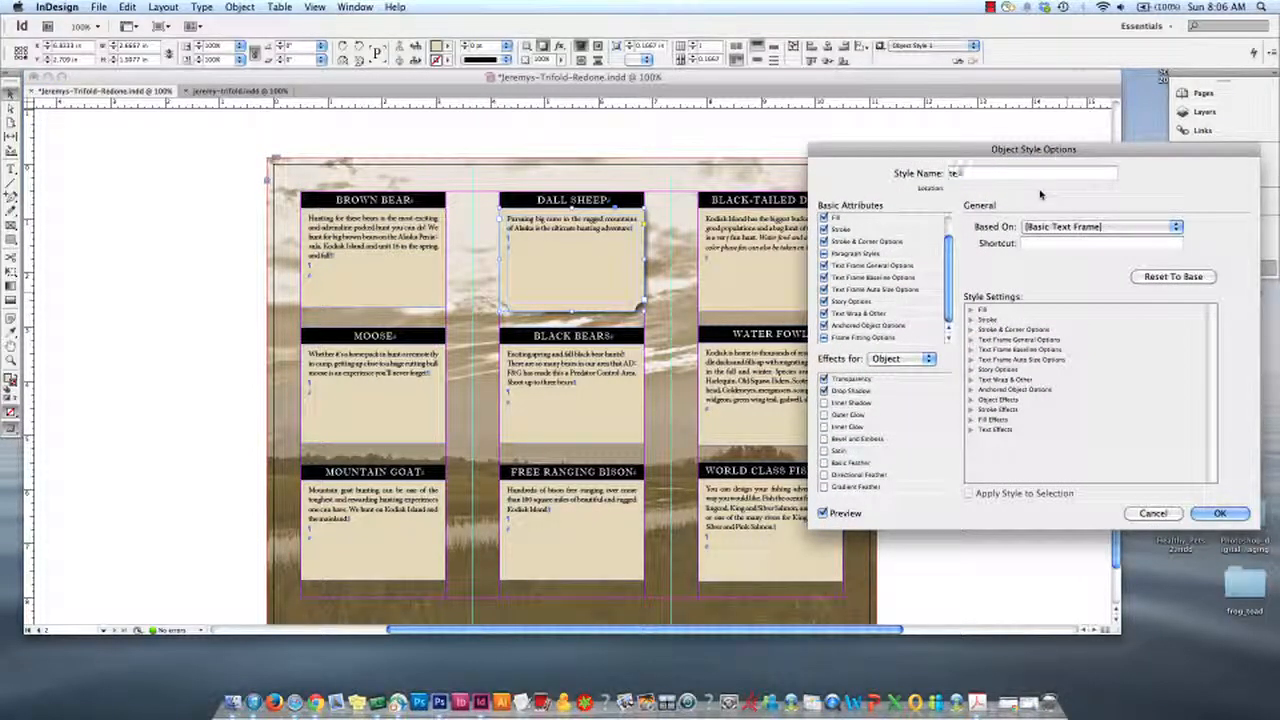
type("xt frame game")
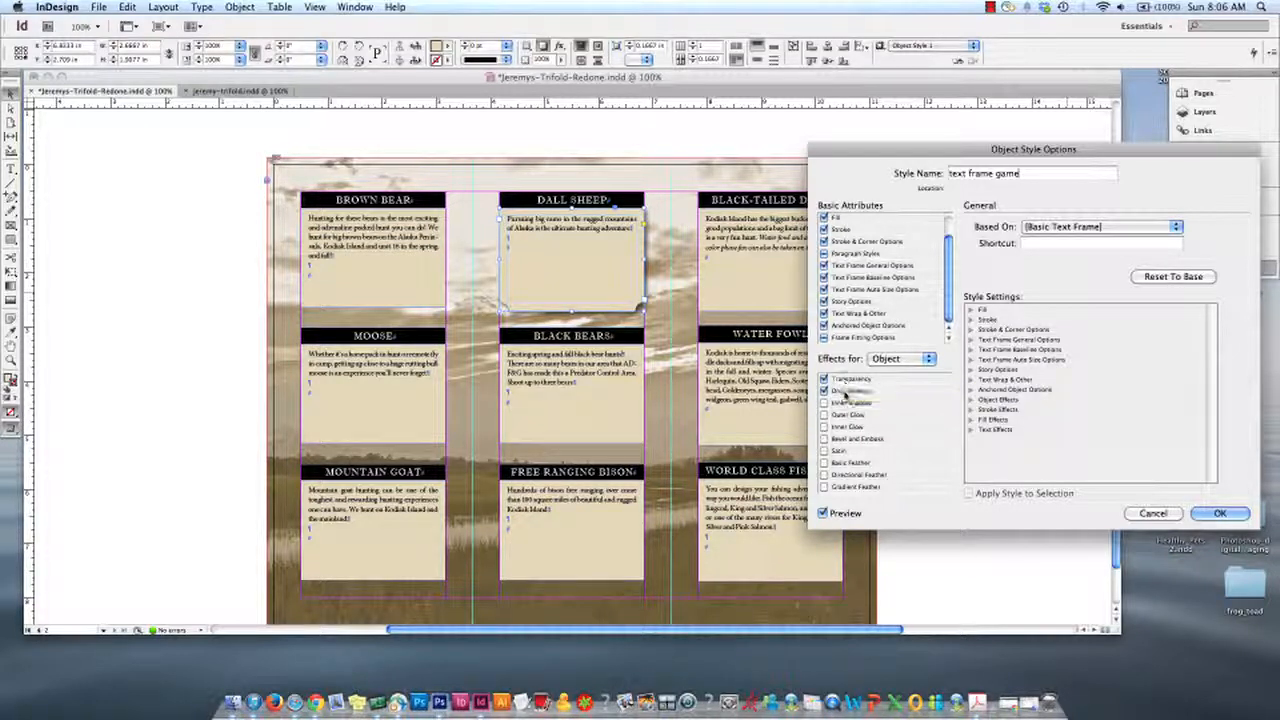
Step: Check the style's drop shadow and fill, set its inset spacing to 0.125 in on all sides, and save the style
left_click(846, 391)
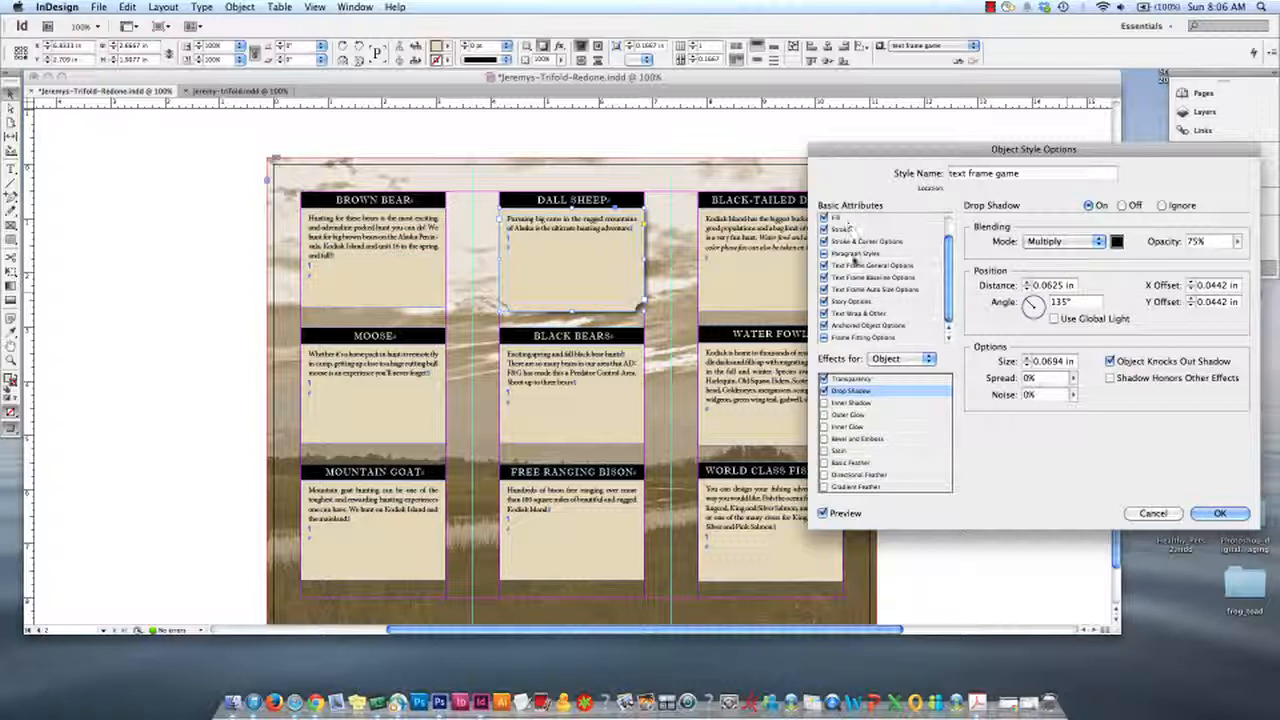
scroll(949, 250, "up", 2)
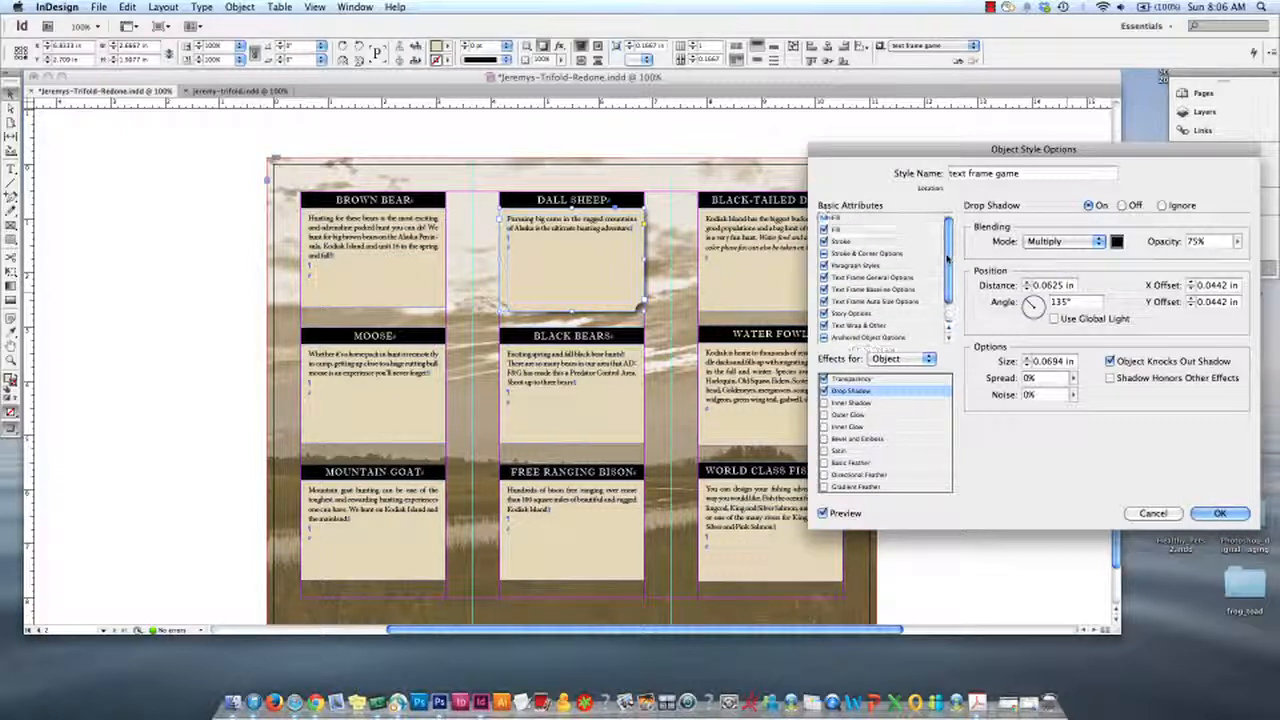
left_click(836, 219)
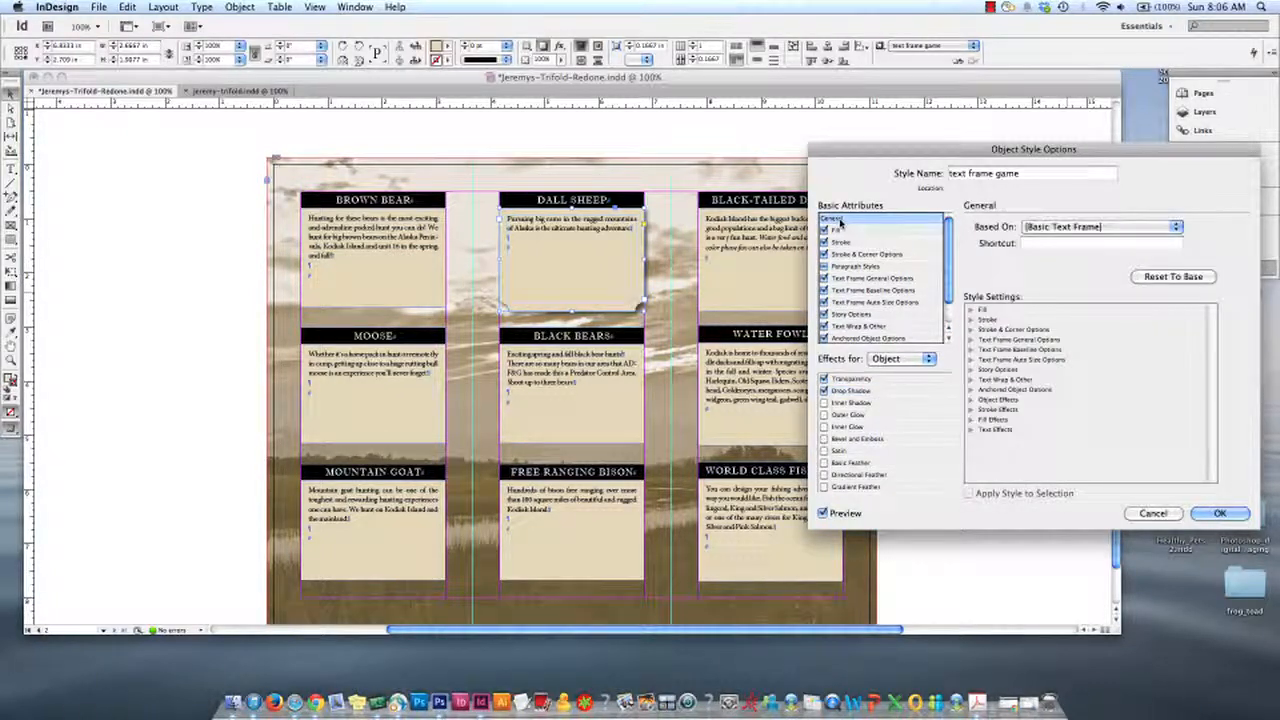
left_click(844, 279)
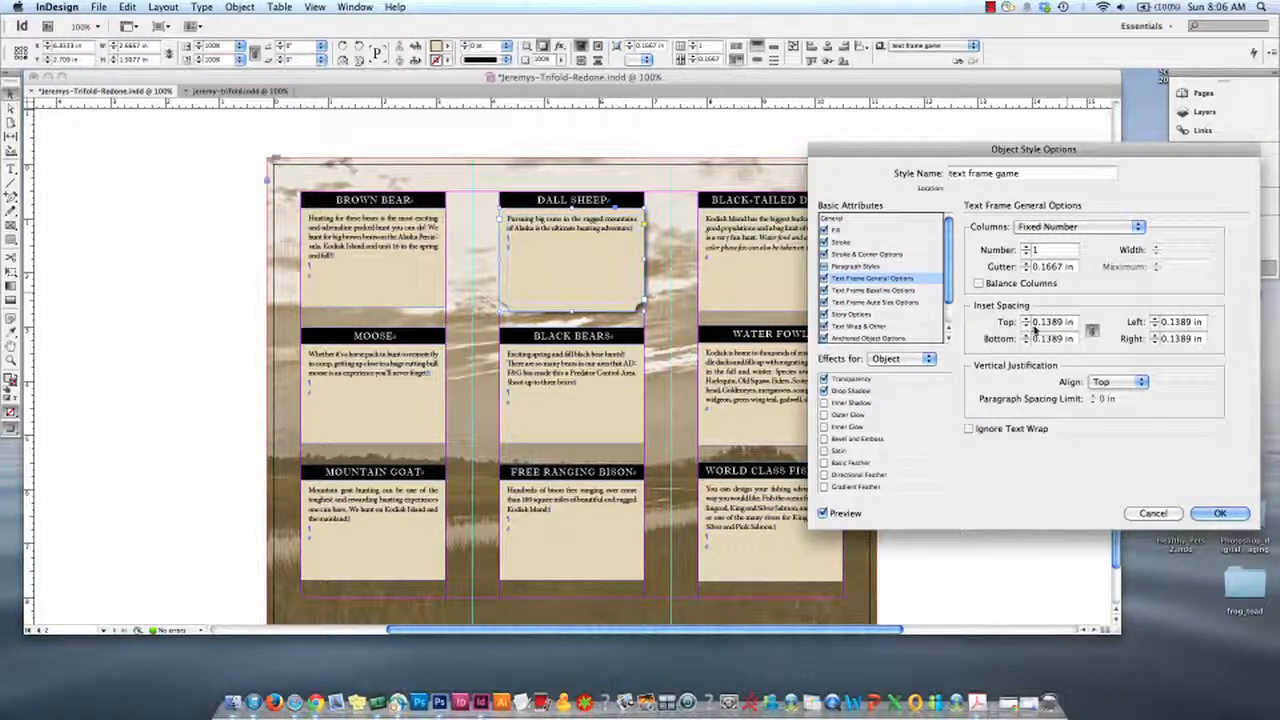
left_click(1025, 326)
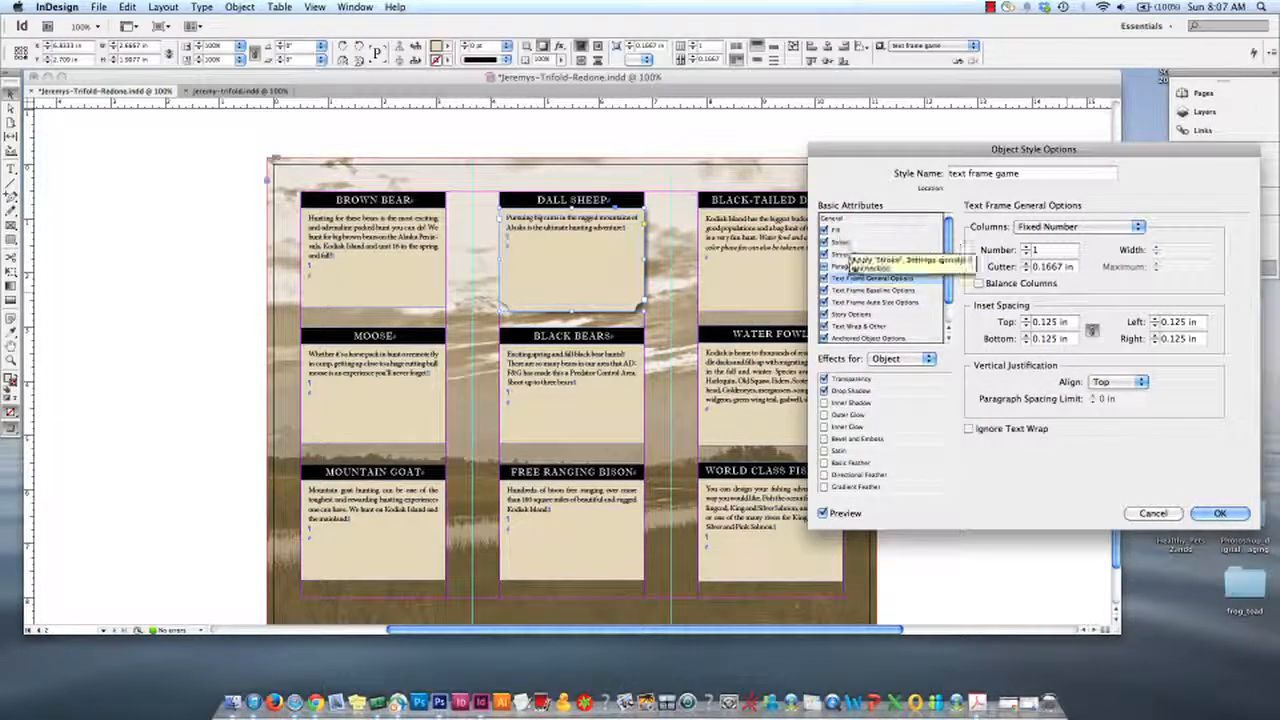
left_click(845, 231)
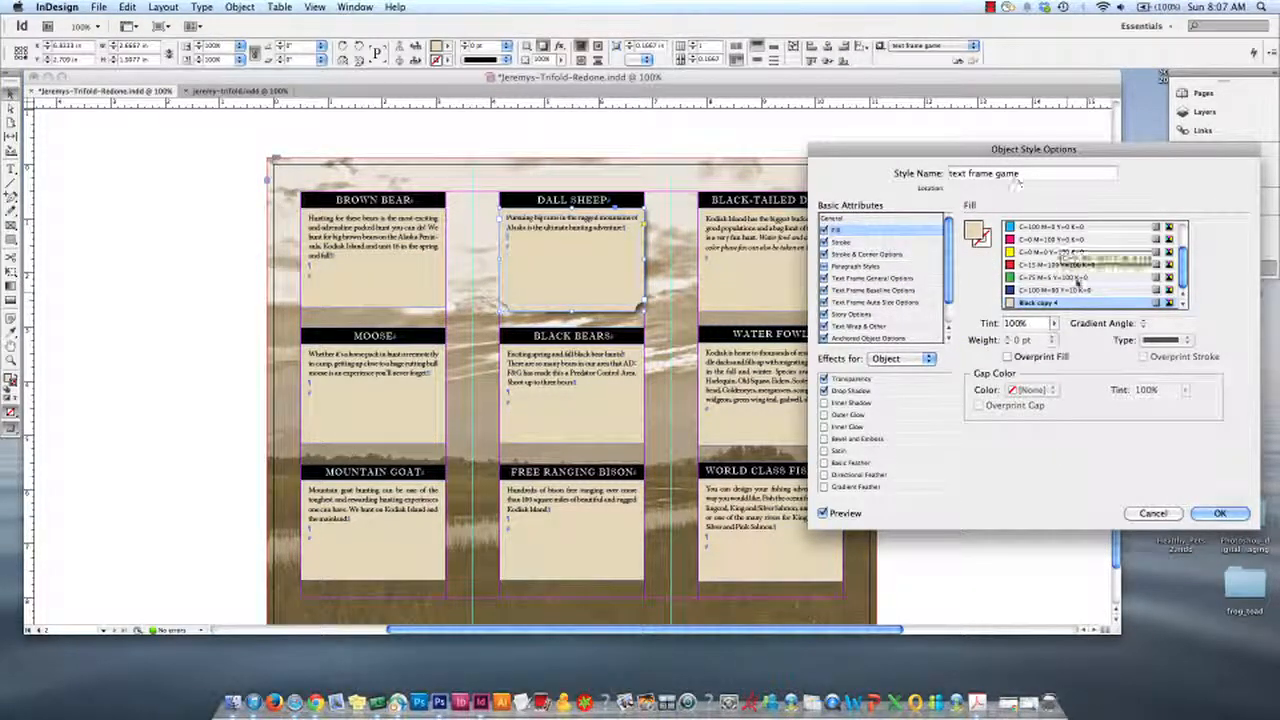
left_click(1220, 513)
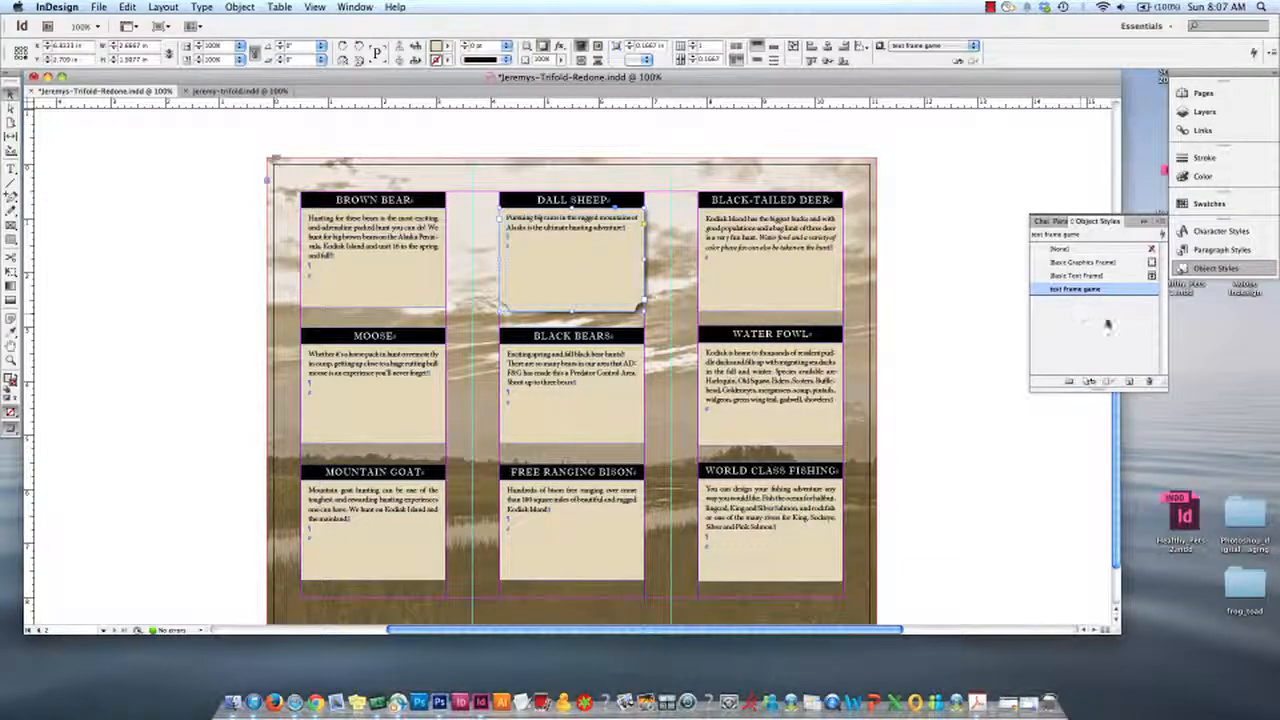
Step: Ungroup the eight game boxes other than Dall Sheep, separating their headings from the body text frames
left_click(790, 280)
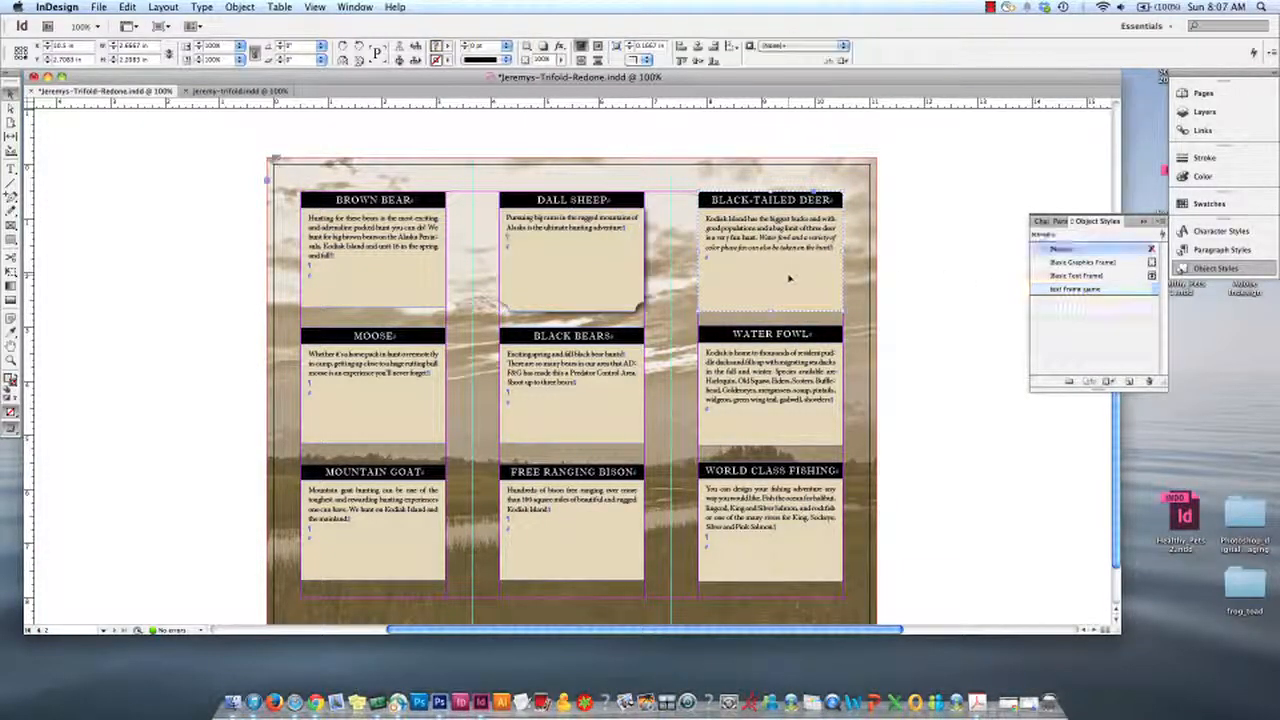
left_click(746, 383, "shift")
left_click(754, 500, "shift")
left_click(628, 505, "shift")
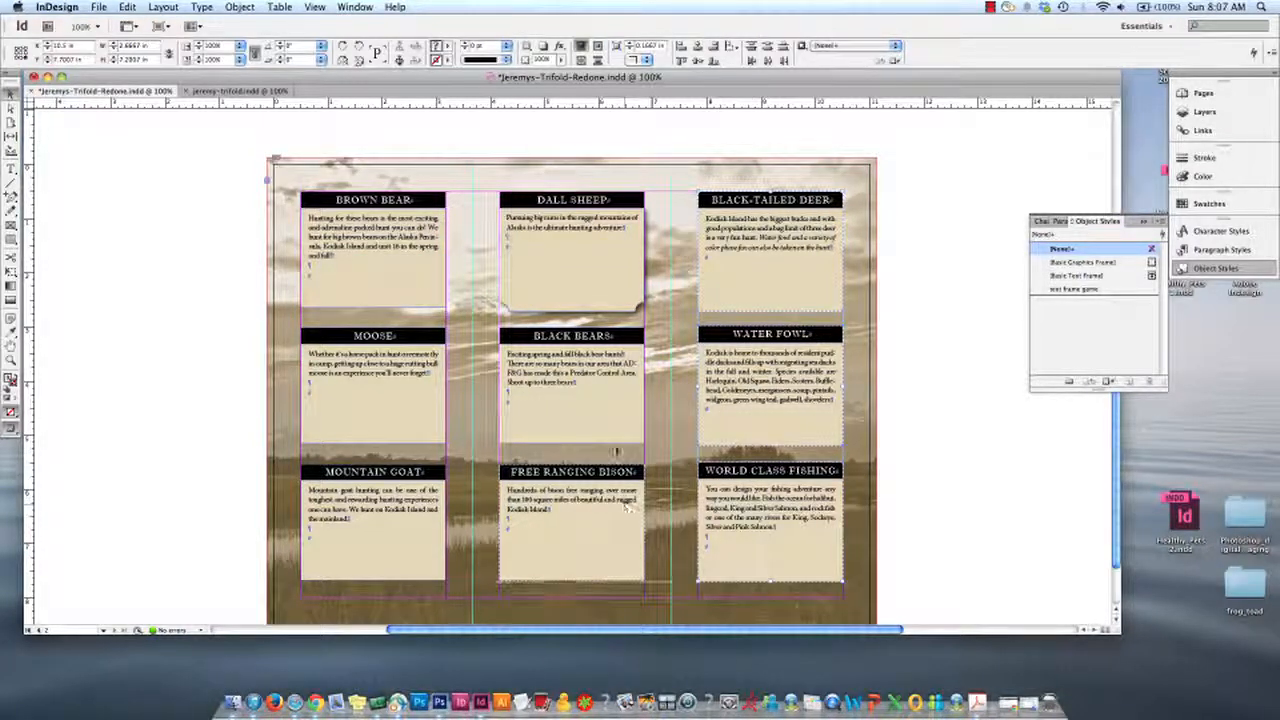
left_click(610, 401, "shift")
left_click(391, 391, "shift")
left_click(391, 262, "shift")
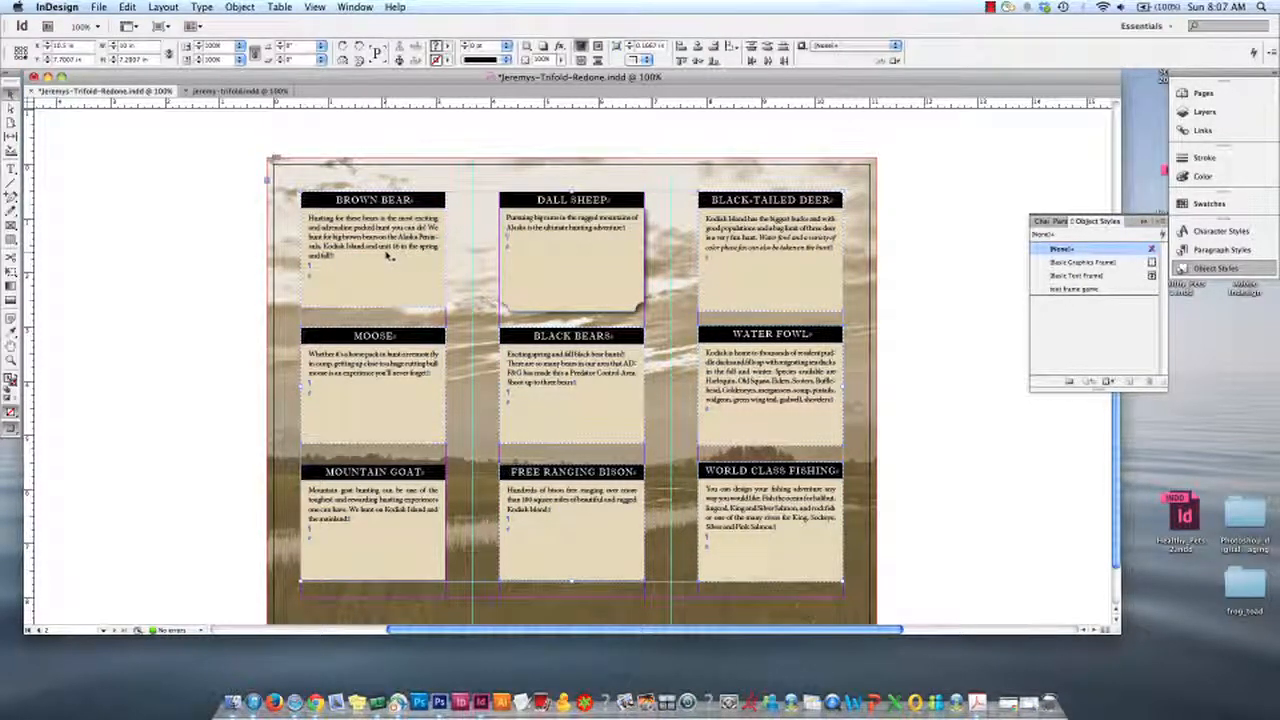
left_click(390, 527, "shift")
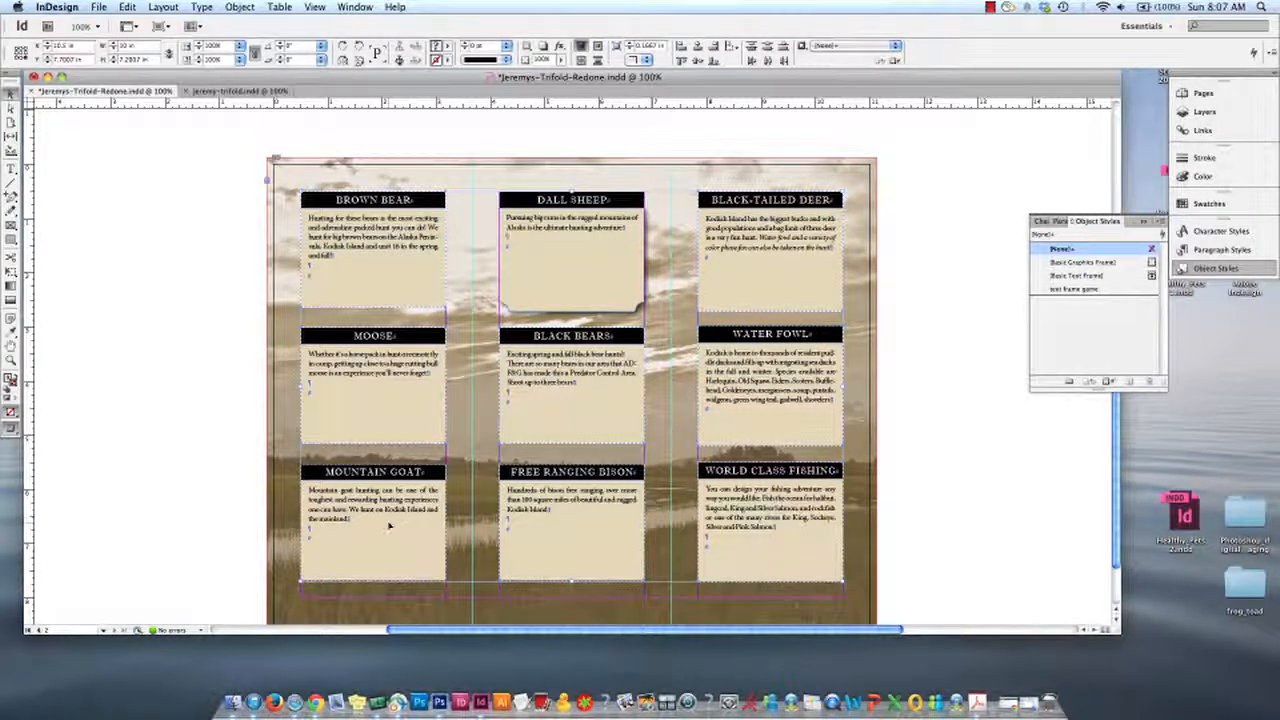
left_click(240, 7)
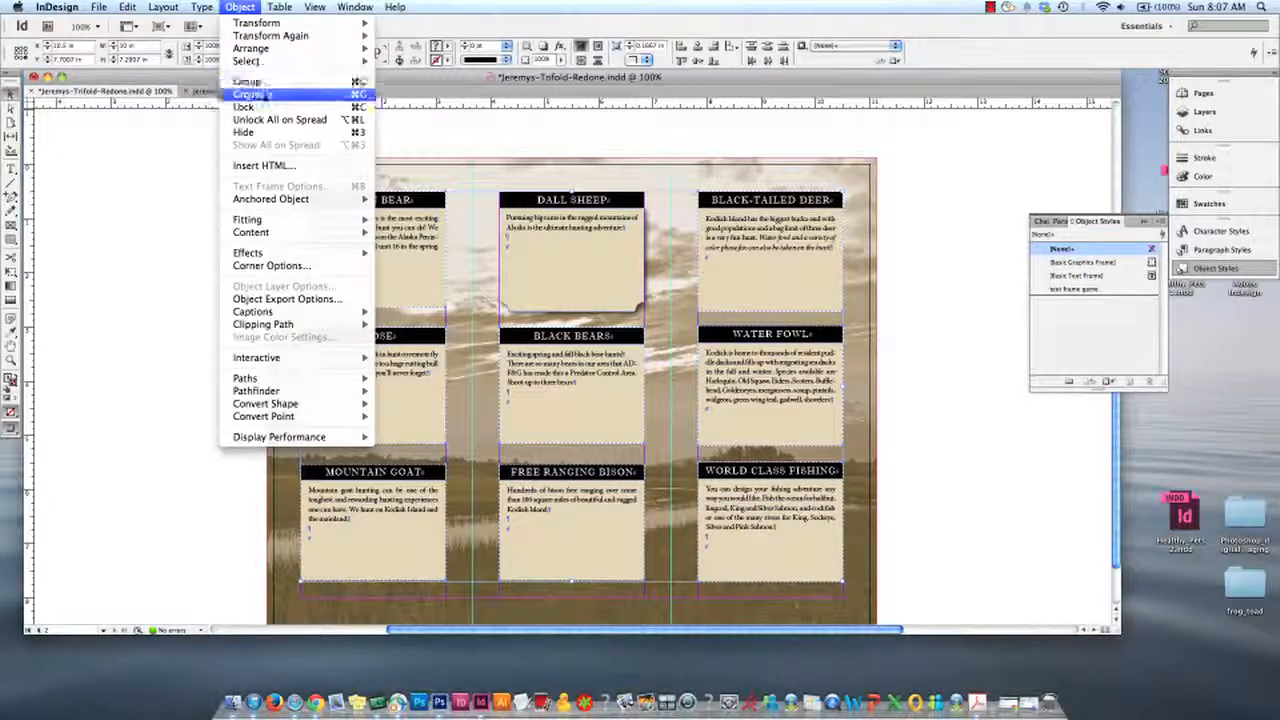
left_click(255, 84)
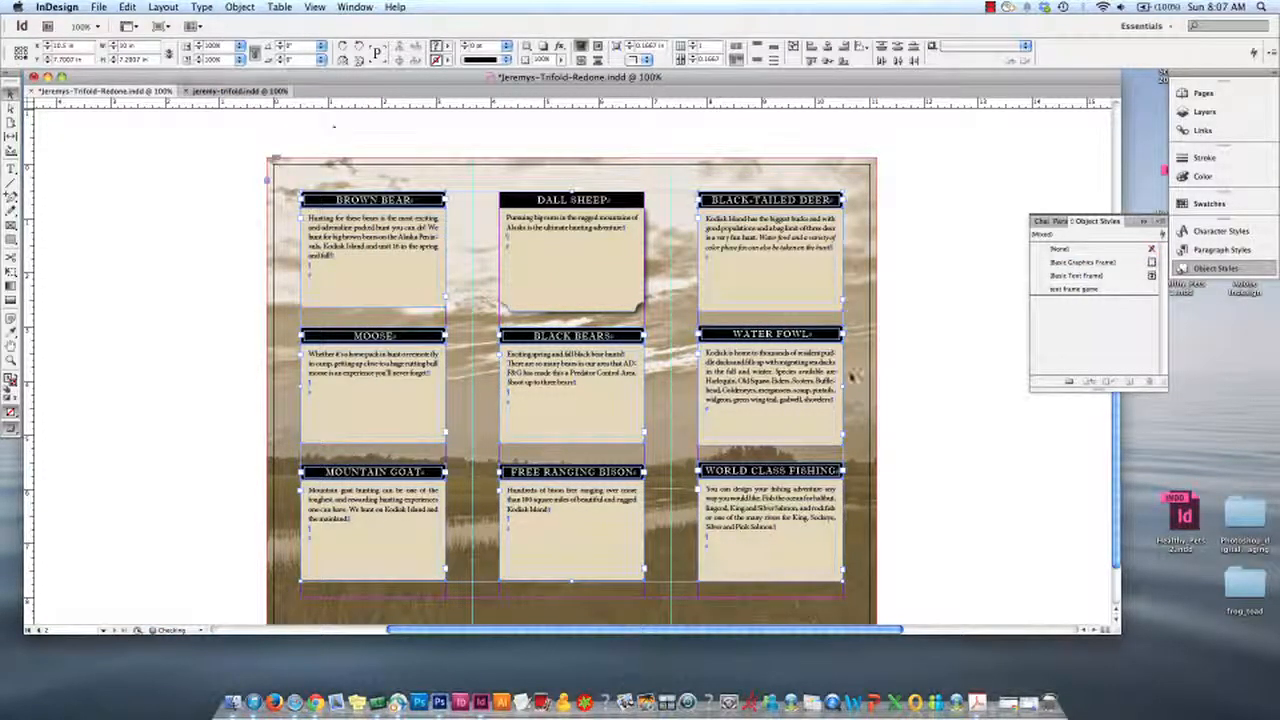
Step: Apply the "text frame game" object style to the Brown Bear, Moose and Mountain Goat body text frames
left_click(852, 380)
left_click(420, 287)
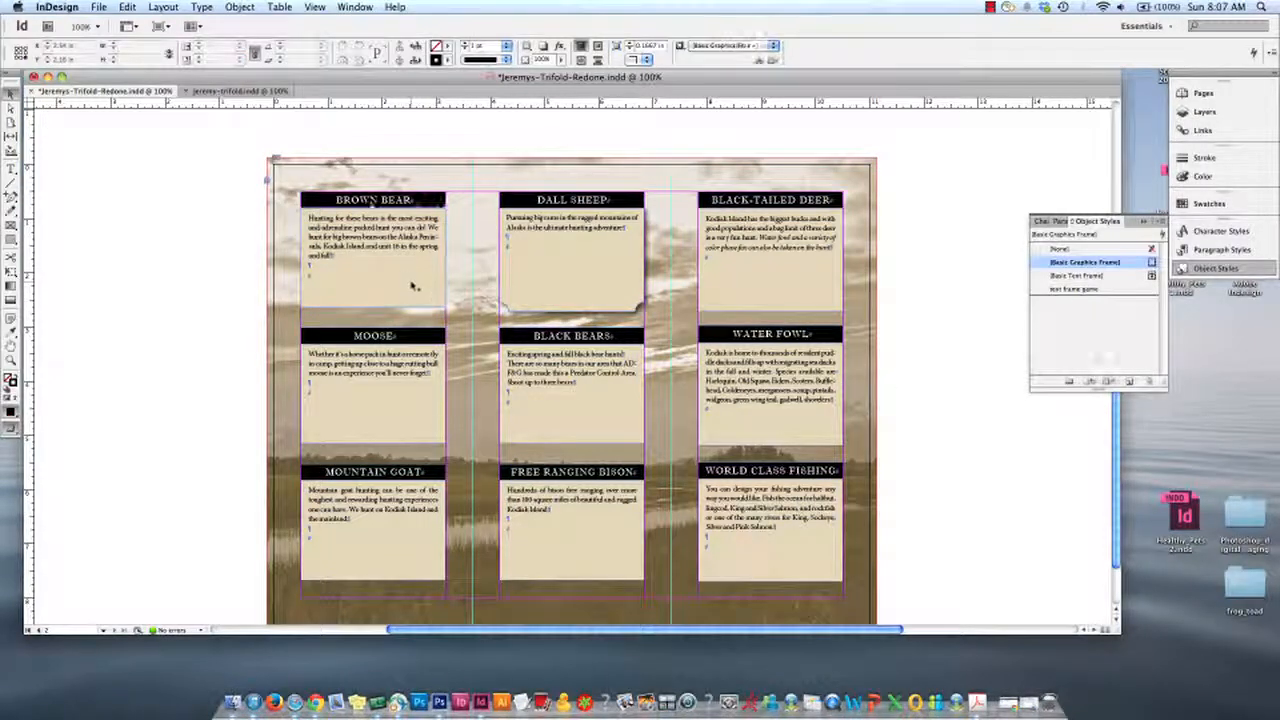
left_click(413, 420, "shift")
left_click(409, 531, "shift")
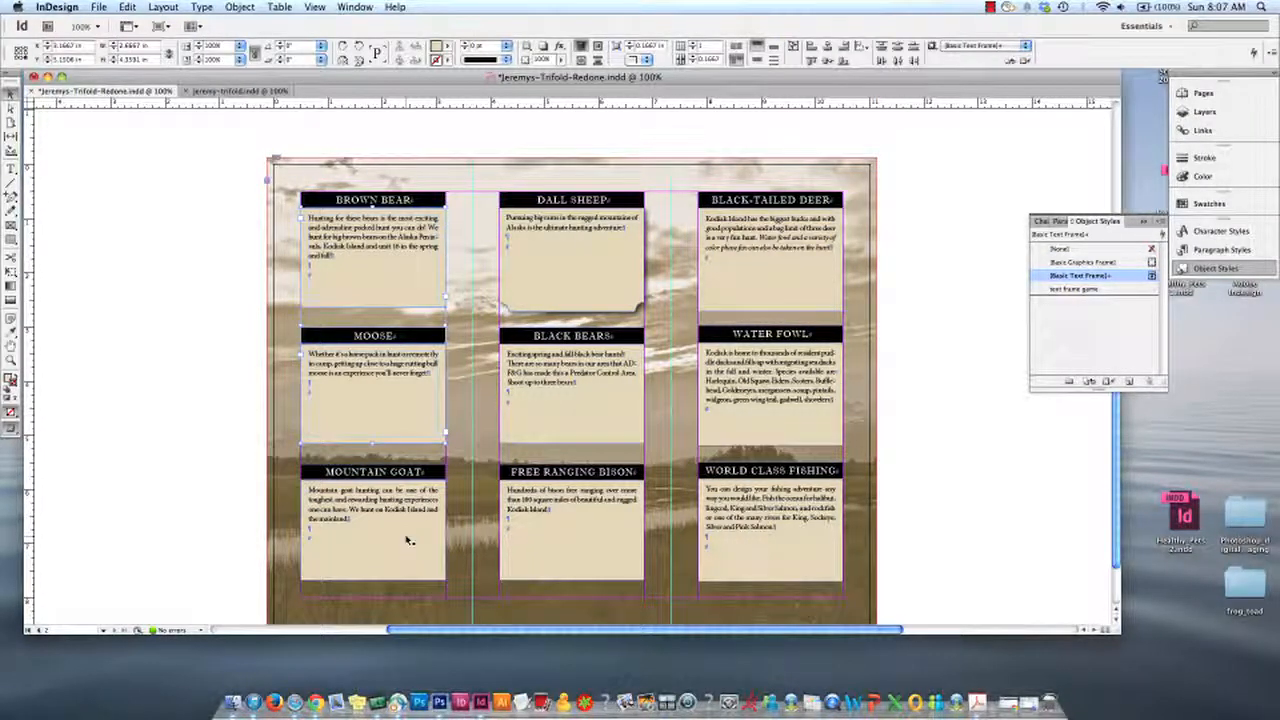
left_click(1104, 290)
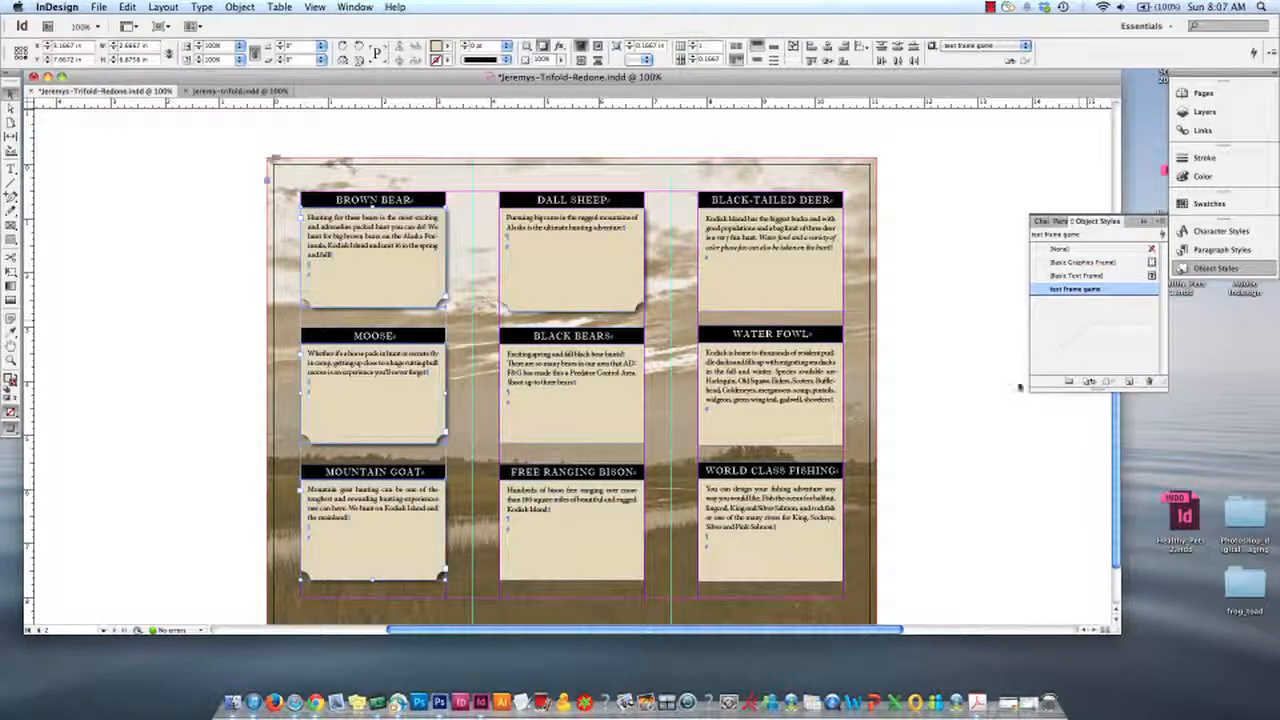
Step: Apply the "text frame game" style to the Black-Tailed Deer, Black Bears, Free Ranging Bison, World Class Fishing and Water Fowl body frames
left_click(768, 290)
left_click(601, 419, "shift")
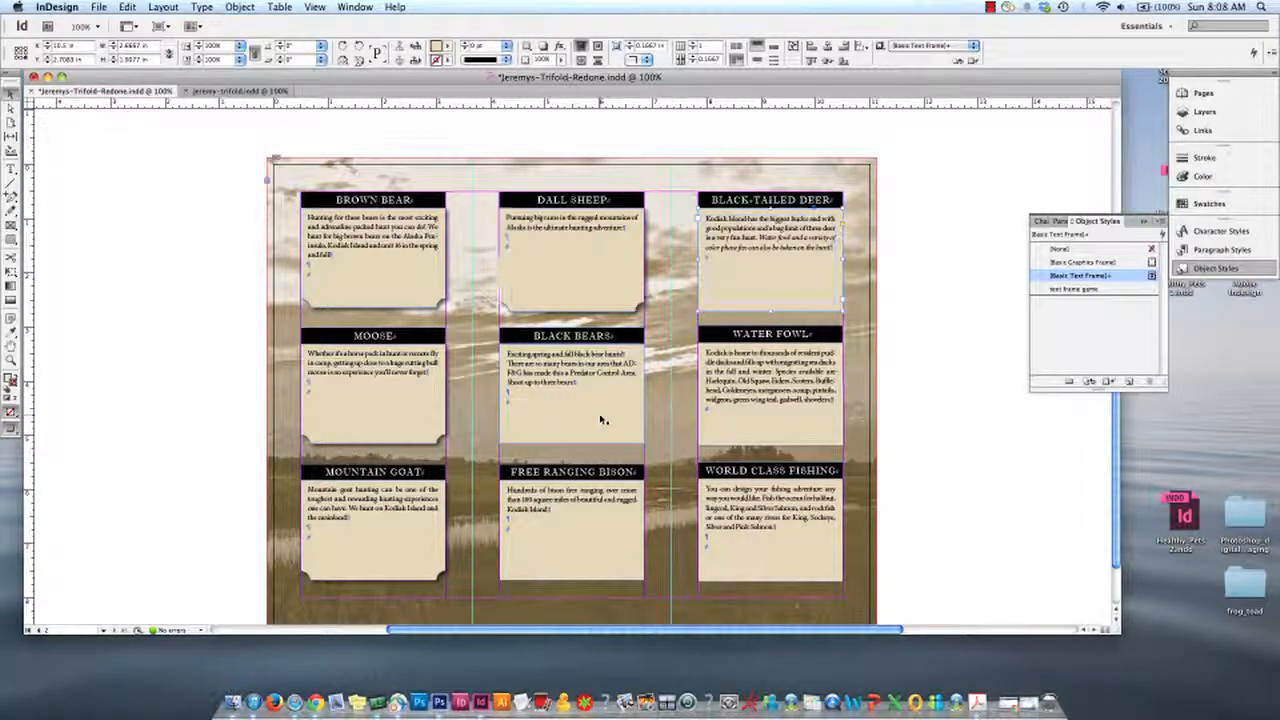
left_click(602, 537, "shift")
left_click(775, 540, "shift")
left_click(775, 425, "shift")
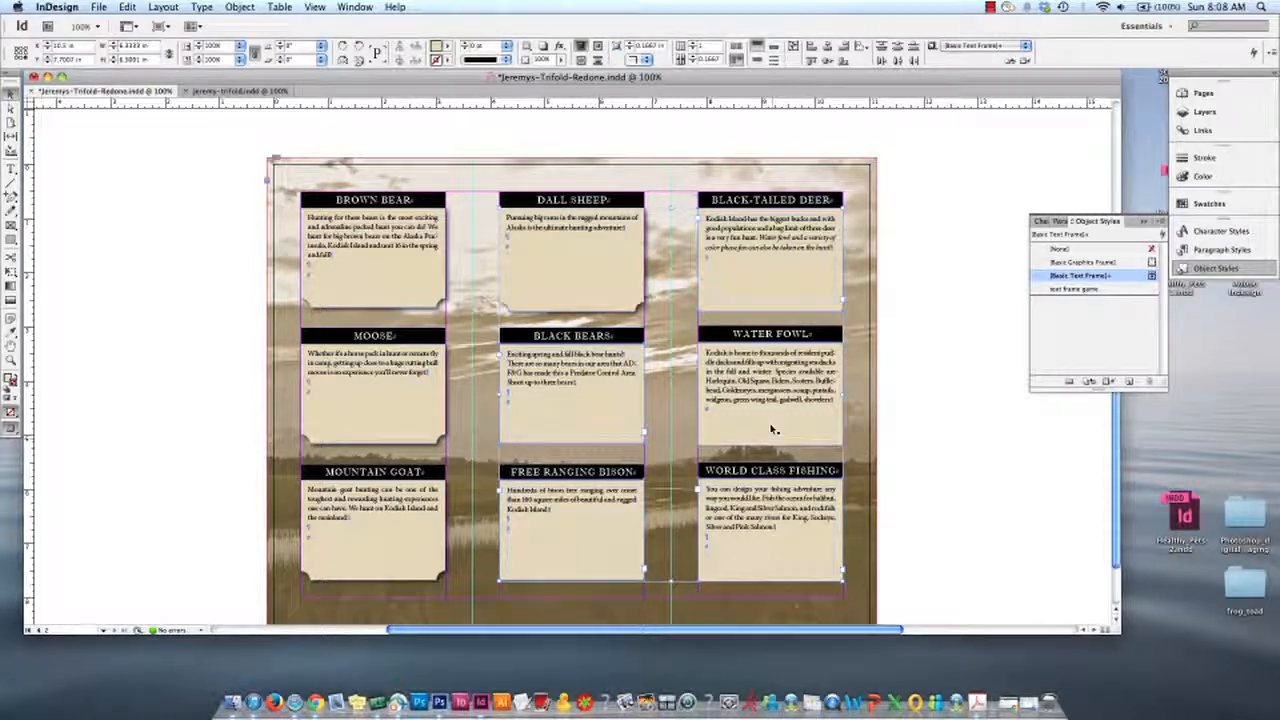
left_click(1075, 289)
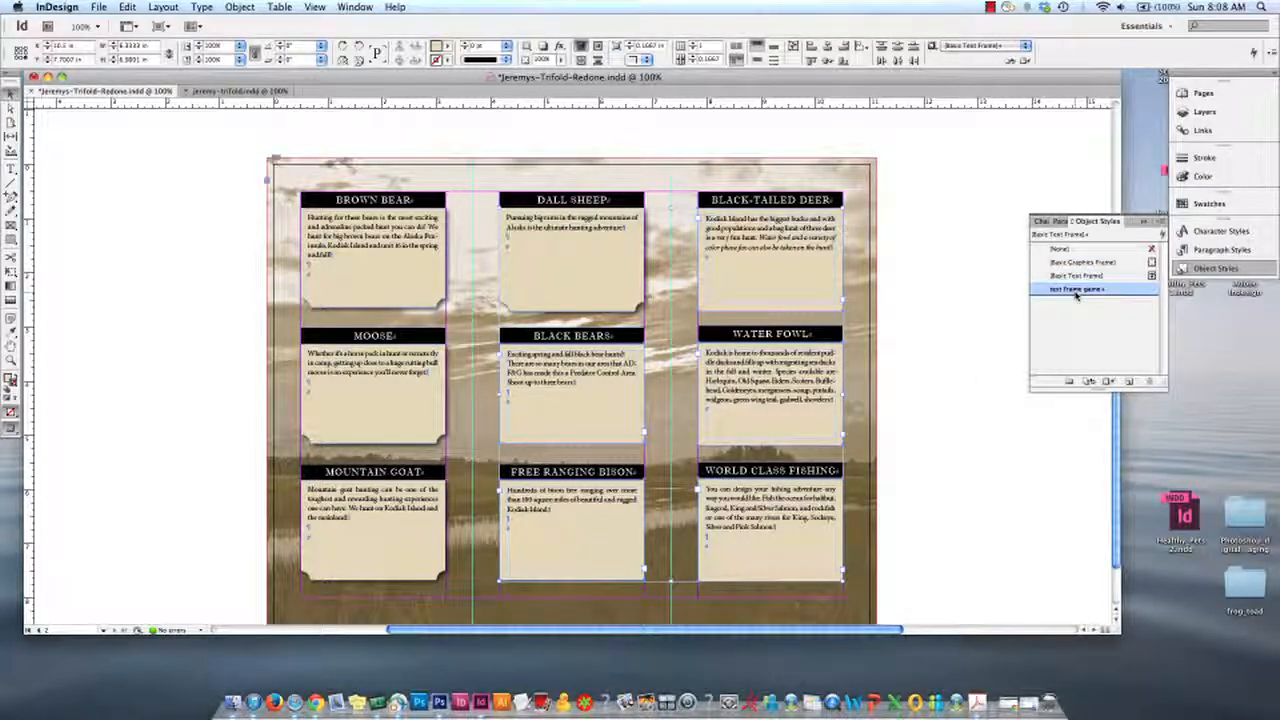
left_click(975, 415)
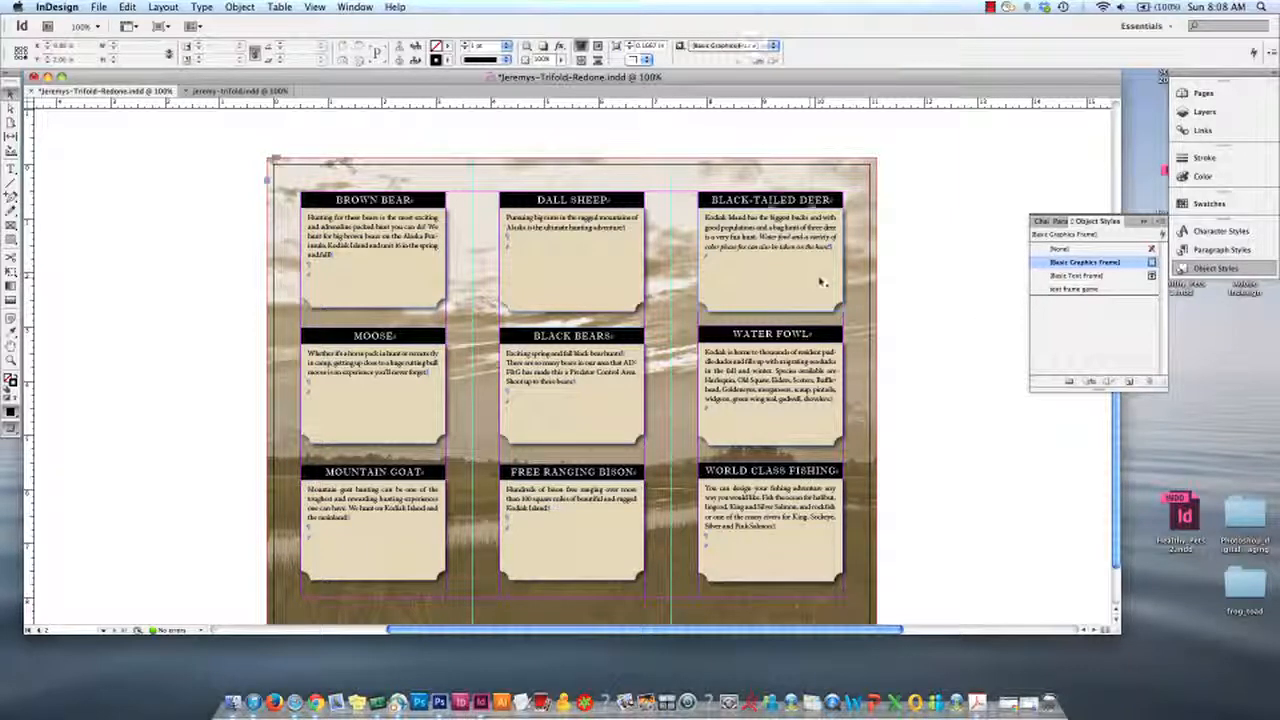
Step: Edit the "text frame game" object style to add a black stroke with a weight of 0.5 pt
double_click(1074, 288)
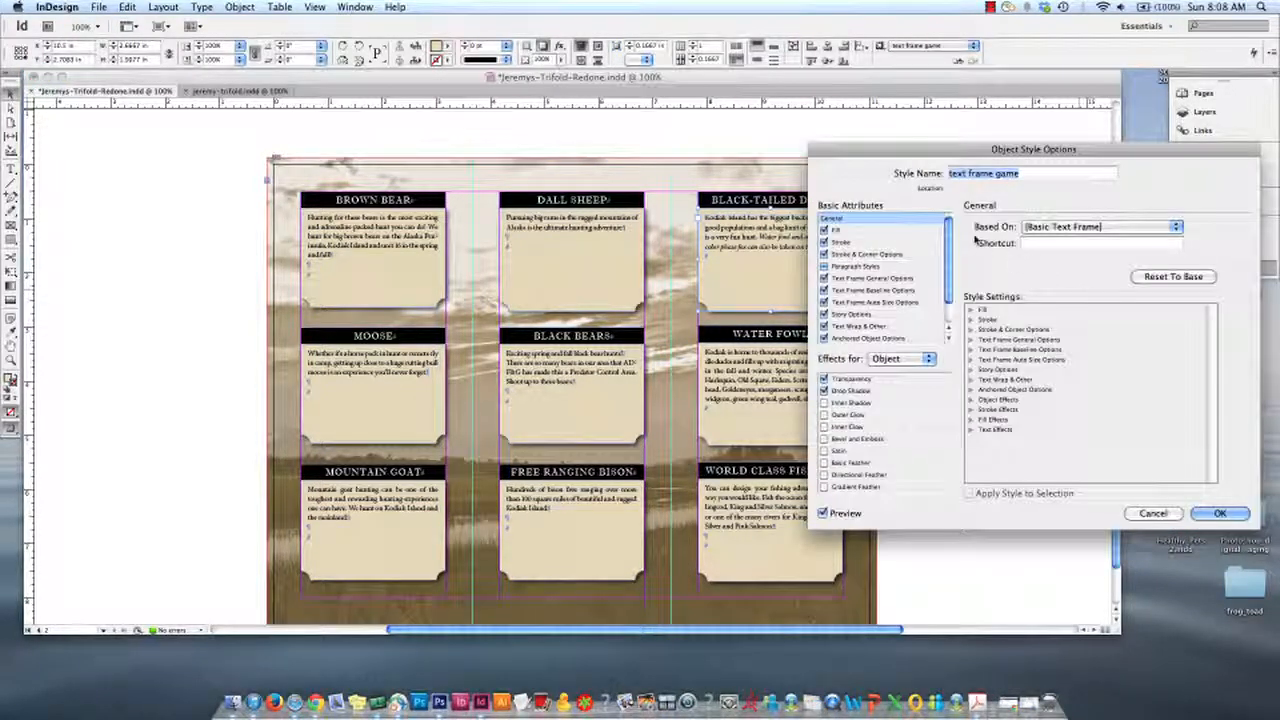
left_click(848, 243)
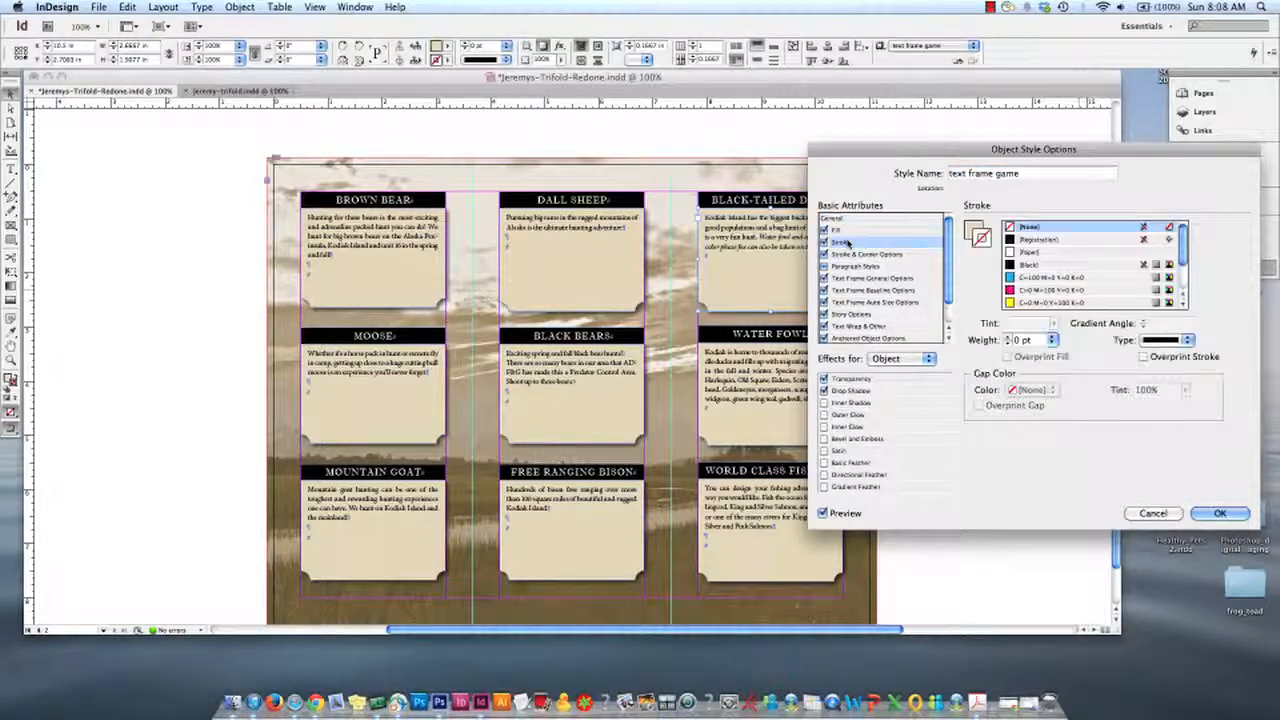
left_click(1030, 264)
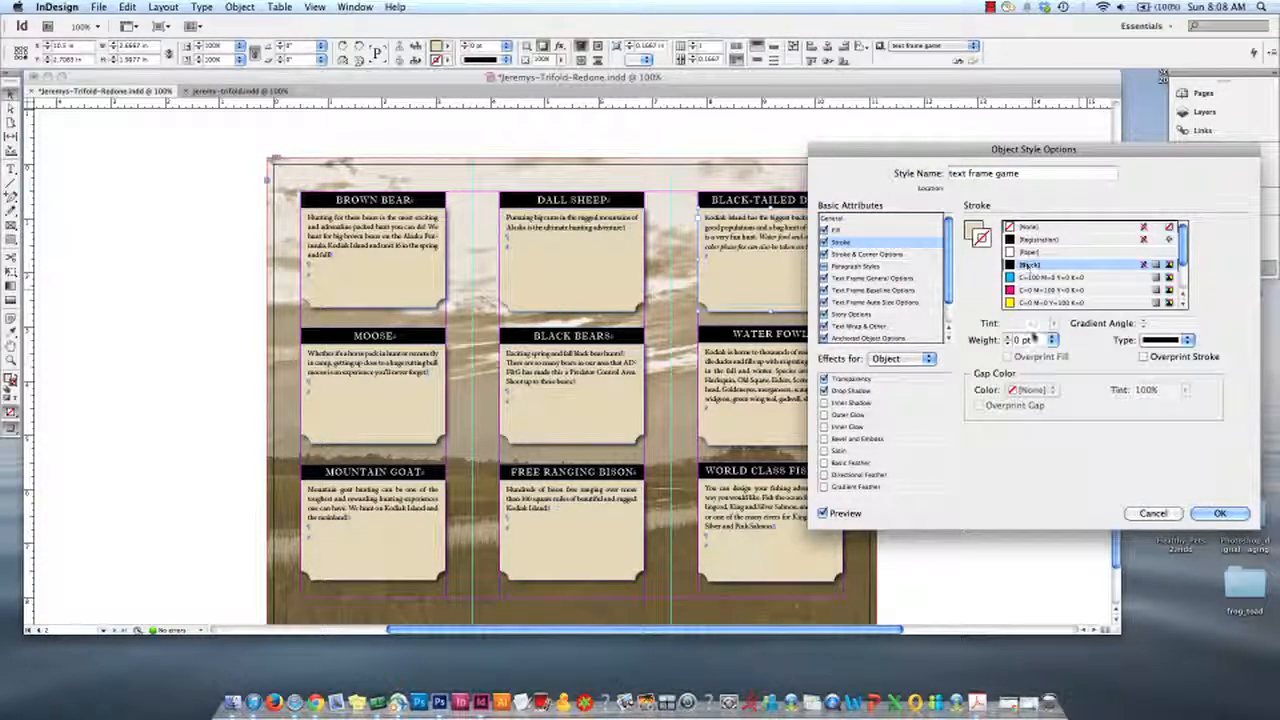
left_click(1052, 340)
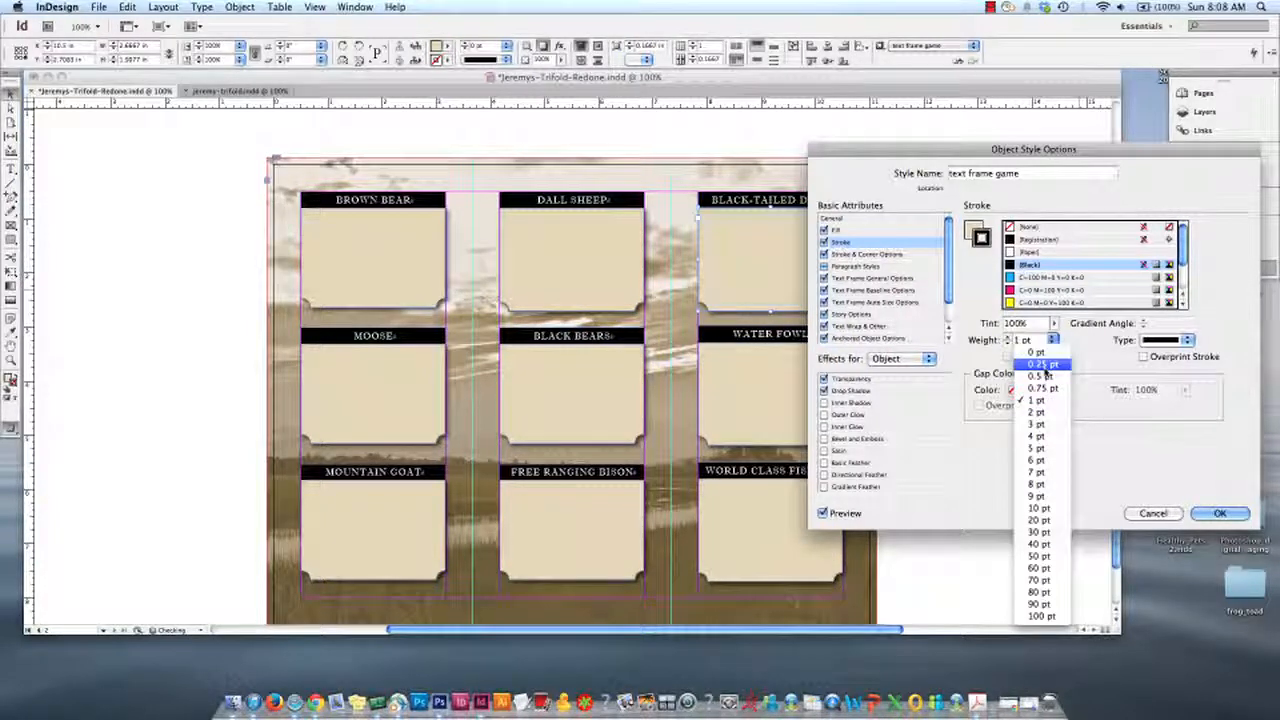
left_click(1097, 420)
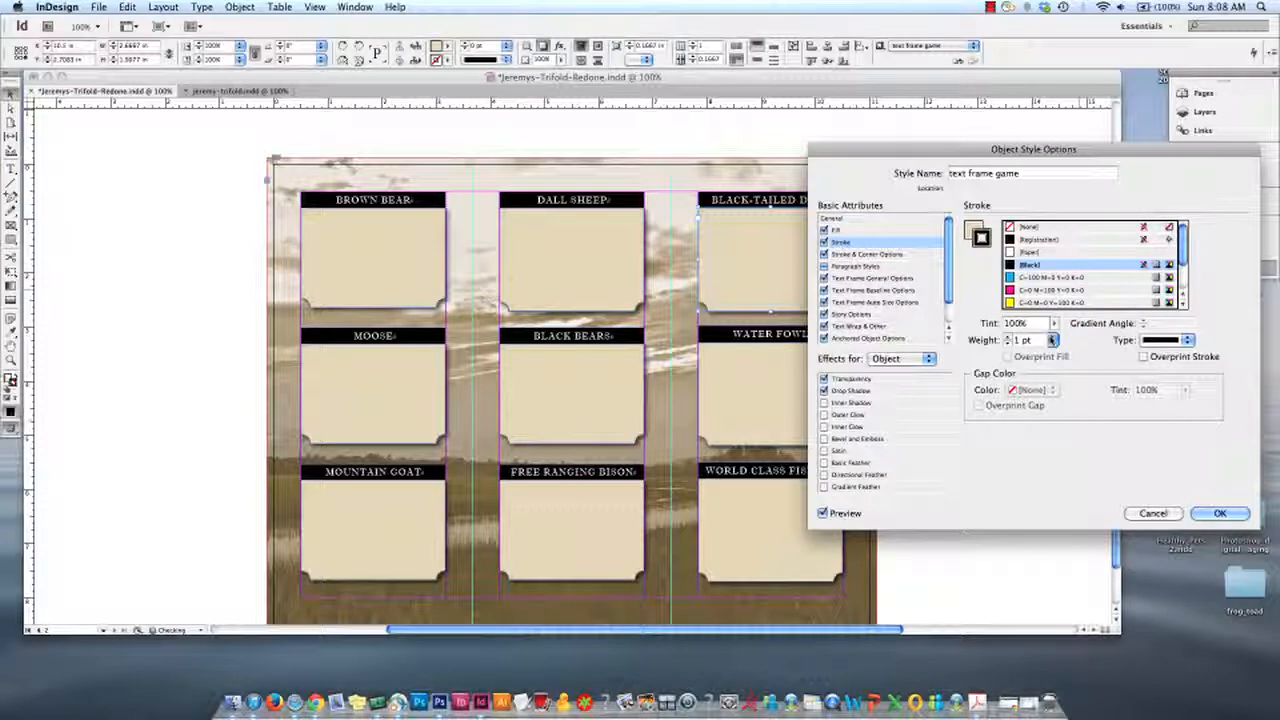
left_click(1052, 340)
left_click(1048, 378)
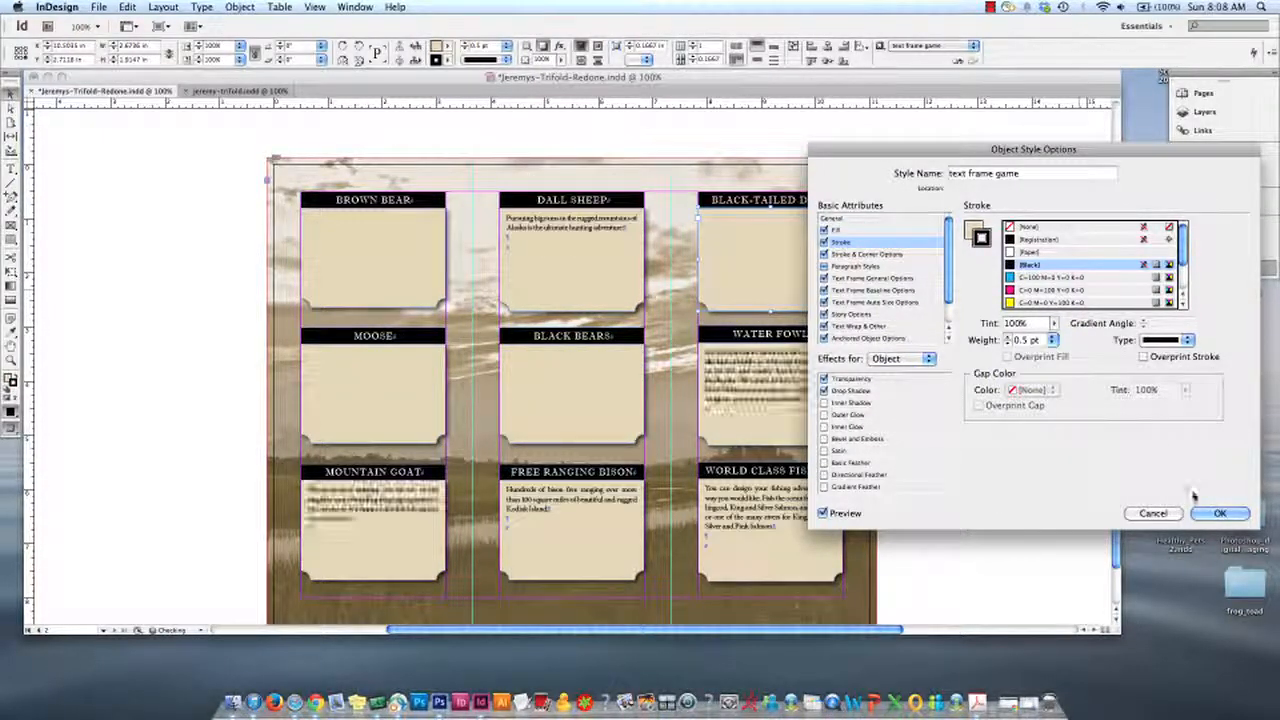
left_click(1218, 513)
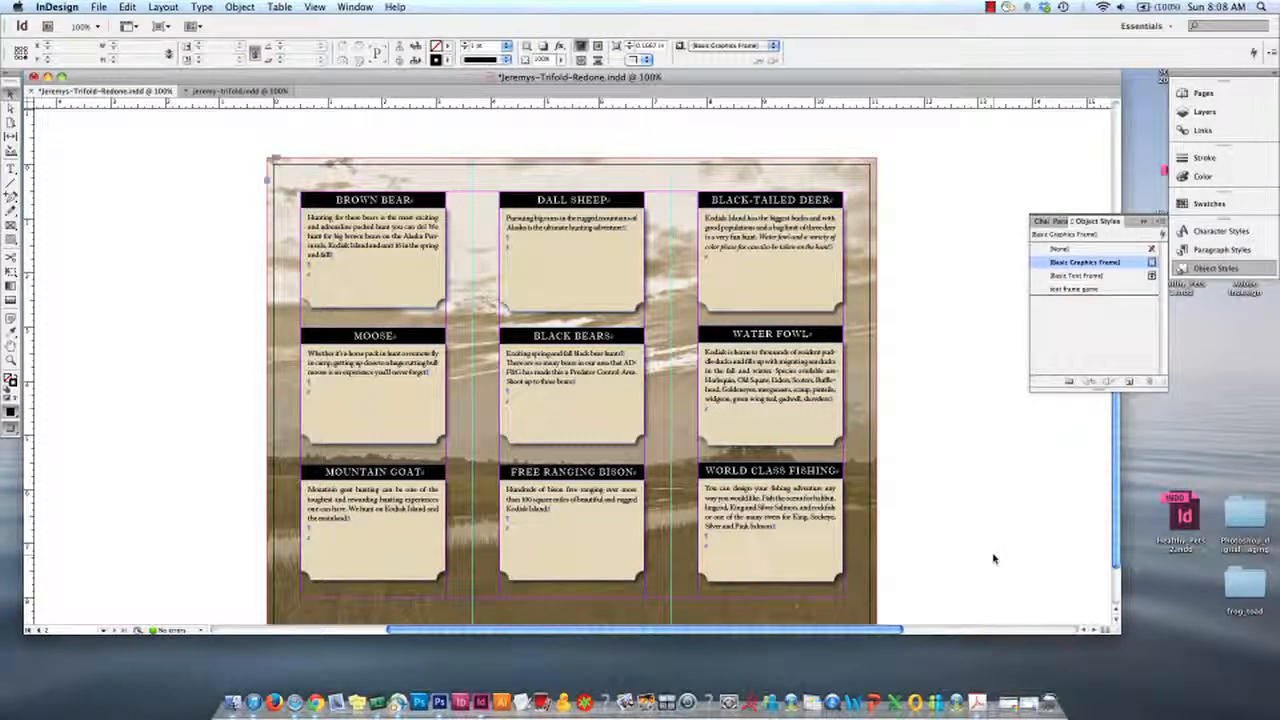
Step: Preview the inside spread without guides and frame edges, and examine the nine styled game boxes up close
key("w")
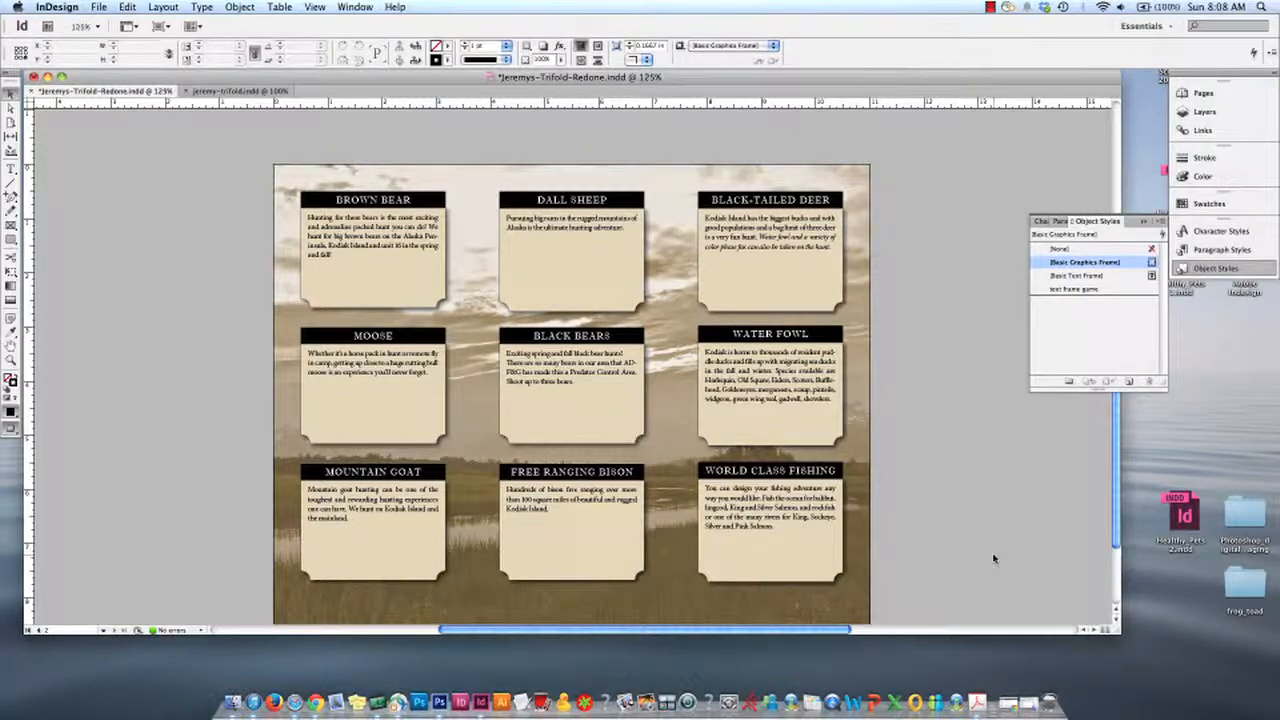
key("super+equal")
key("super+equal")
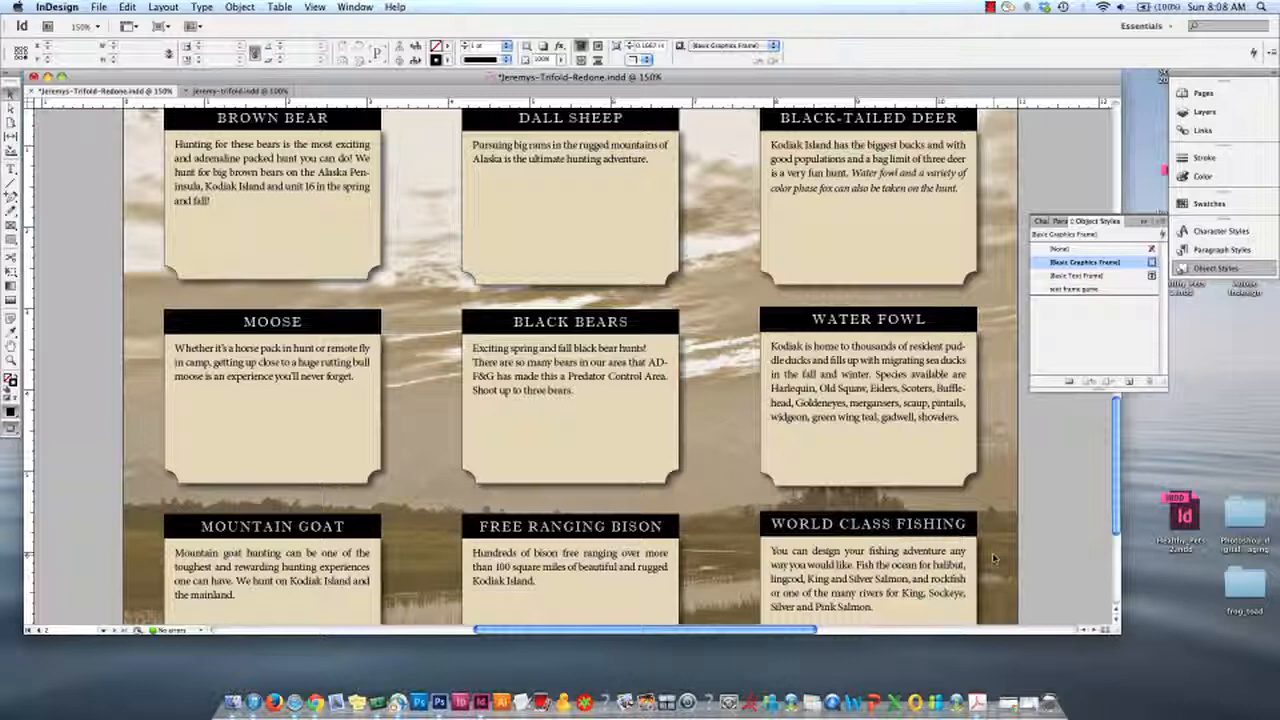
key("super+minus")
key("super+minus")
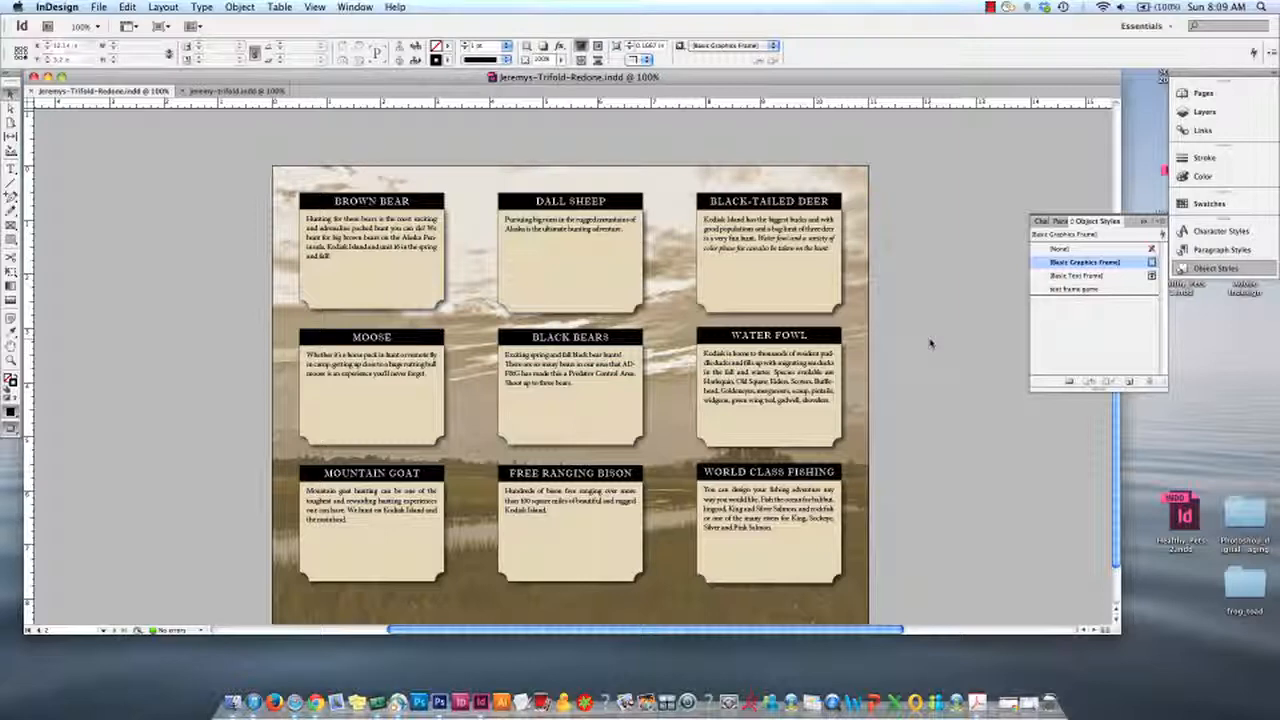
left_click(990, 8)
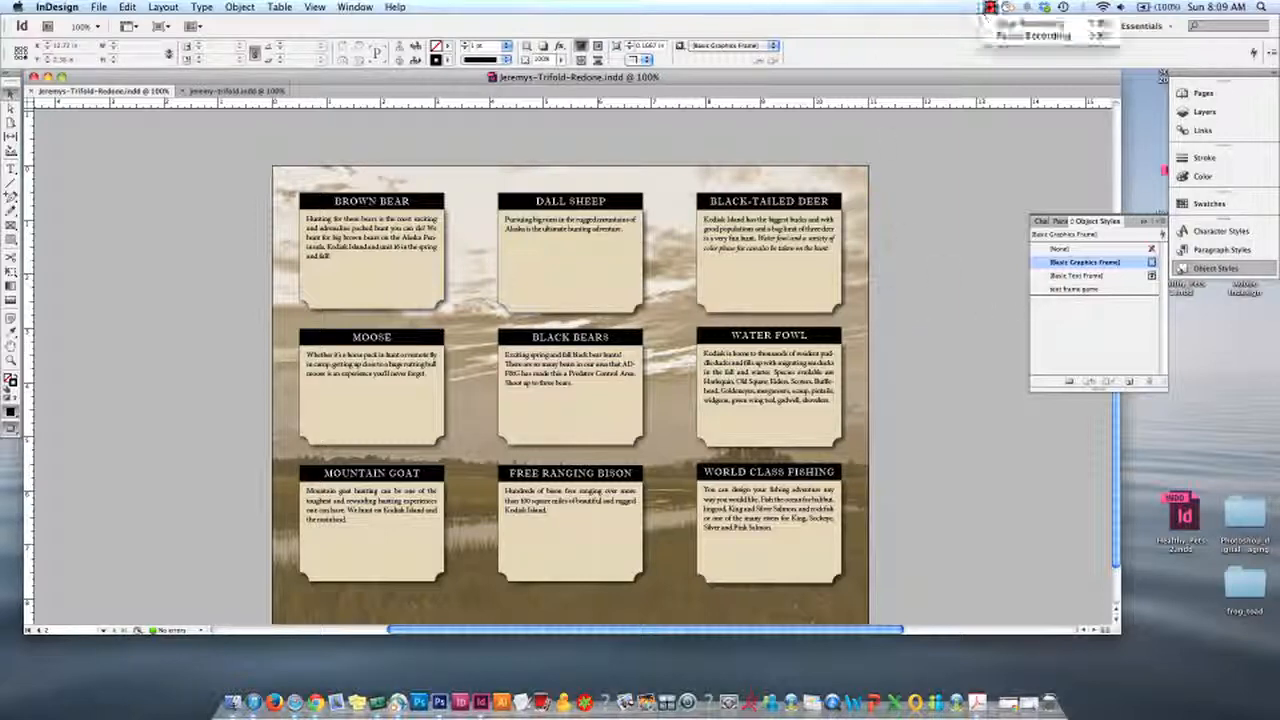